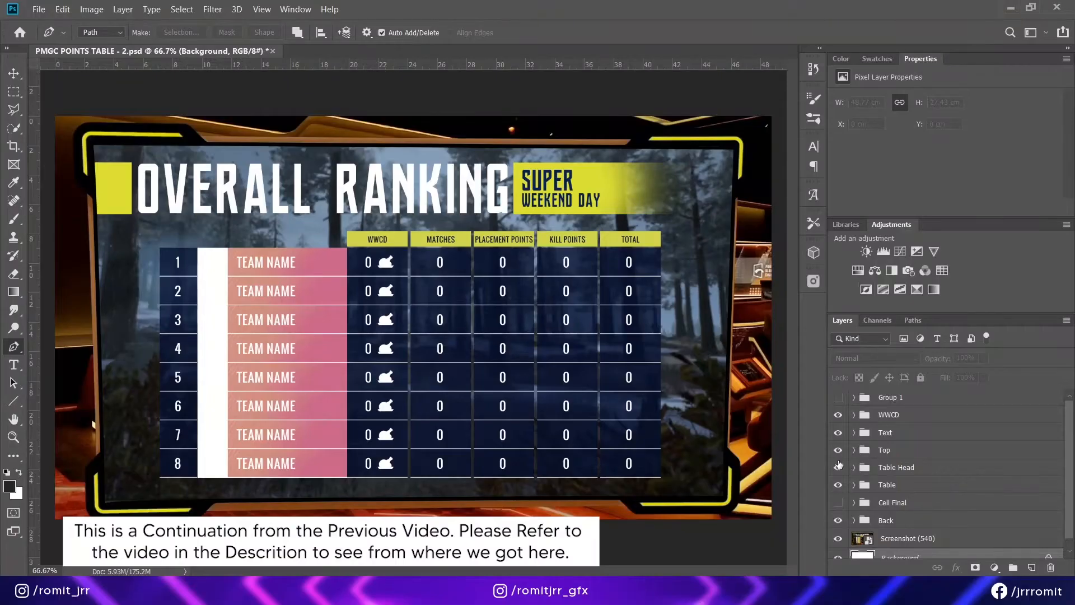
Step: Hide the WWCD, Text, Top, Table Head and Table groups, and expand the Back group
left_click_drag(838, 478, 836, 434)
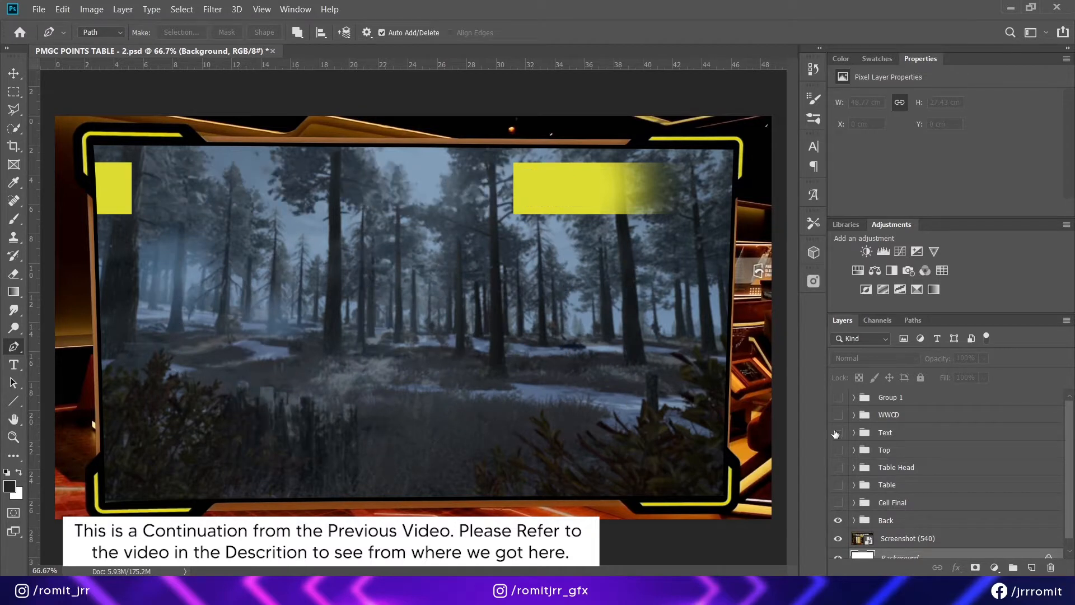
left_click(854, 520)
scroll(874, 512, "down", 5)
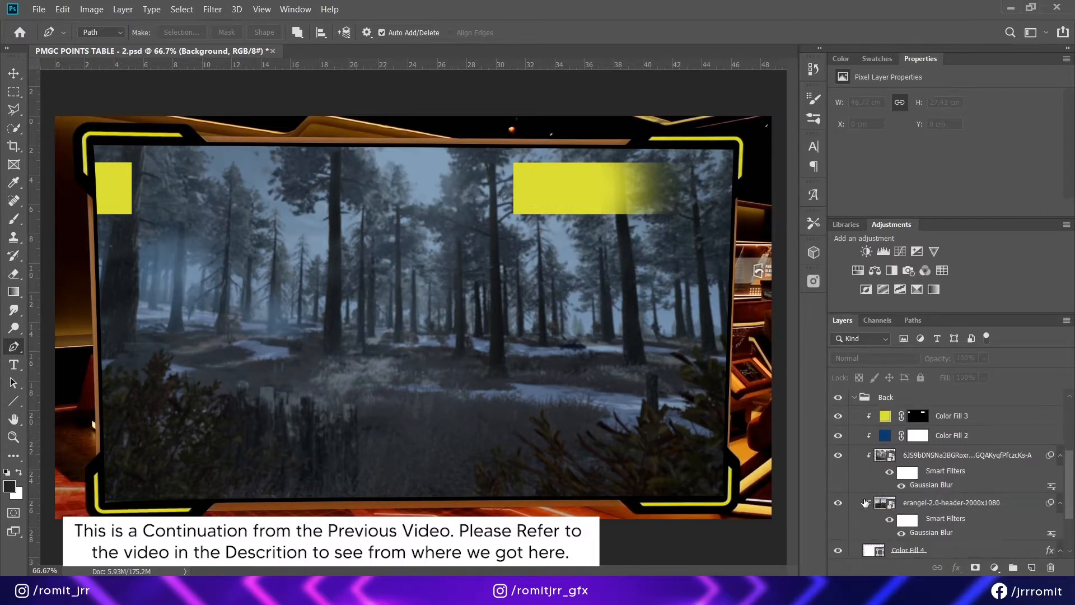
Step: Recolour the Color Fill 2 layer with a dark red sampled from the surroundings just outside the frame's left edge
left_click(884, 454)
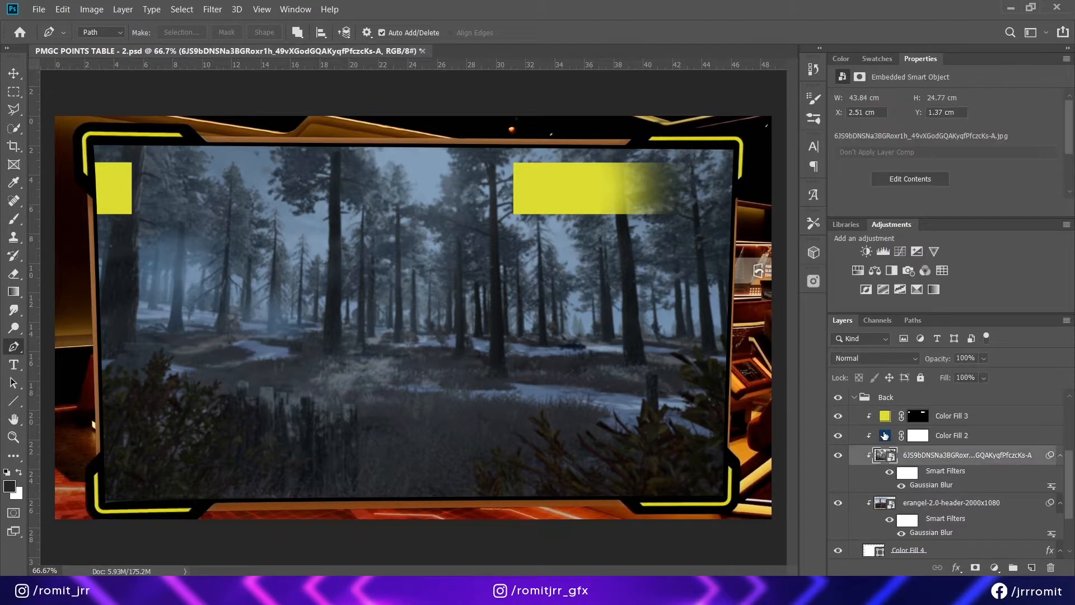
left_click(885, 437)
scroll(870, 494, "down", 1)
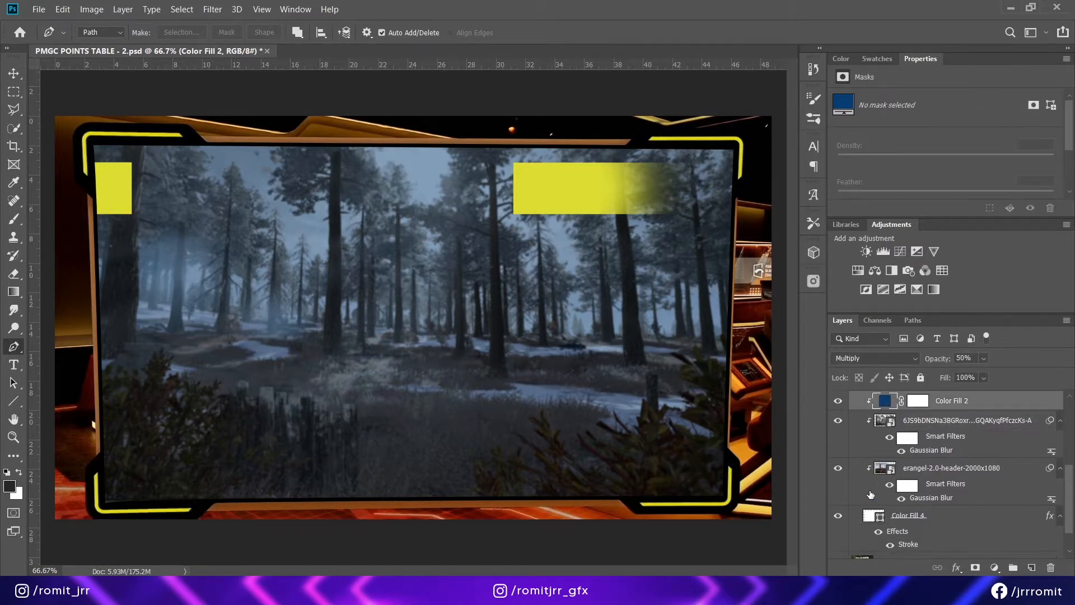
double_click(885, 402)
left_click(93, 391)
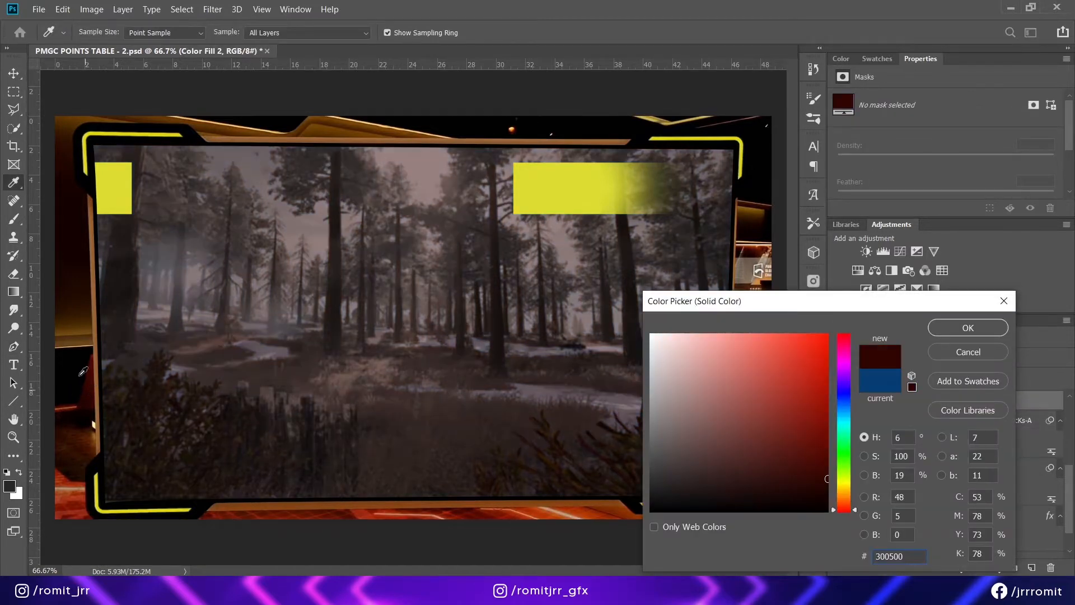
left_click(69, 297)
left_click(72, 271)
left_click(69, 298)
left_click(70, 265)
left_click(93, 385)
left_click(968, 327)
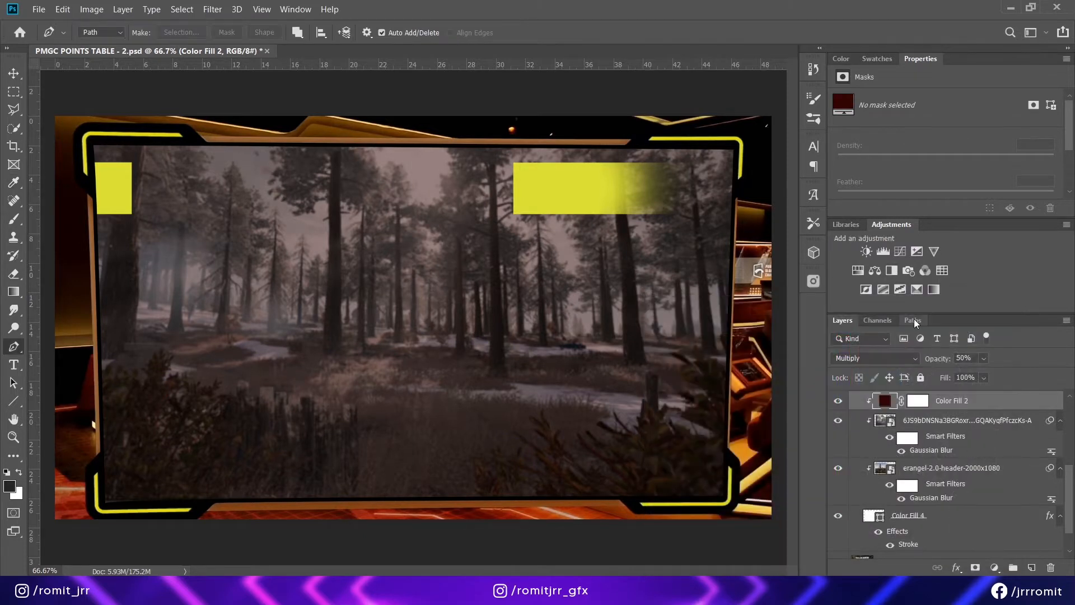
Step: Duplicate the yellow Color Fill 3 layer in the Back group and hide the original
scroll(883, 406, "up", 1)
left_click(854, 416)
left_click(838, 513, "alt")
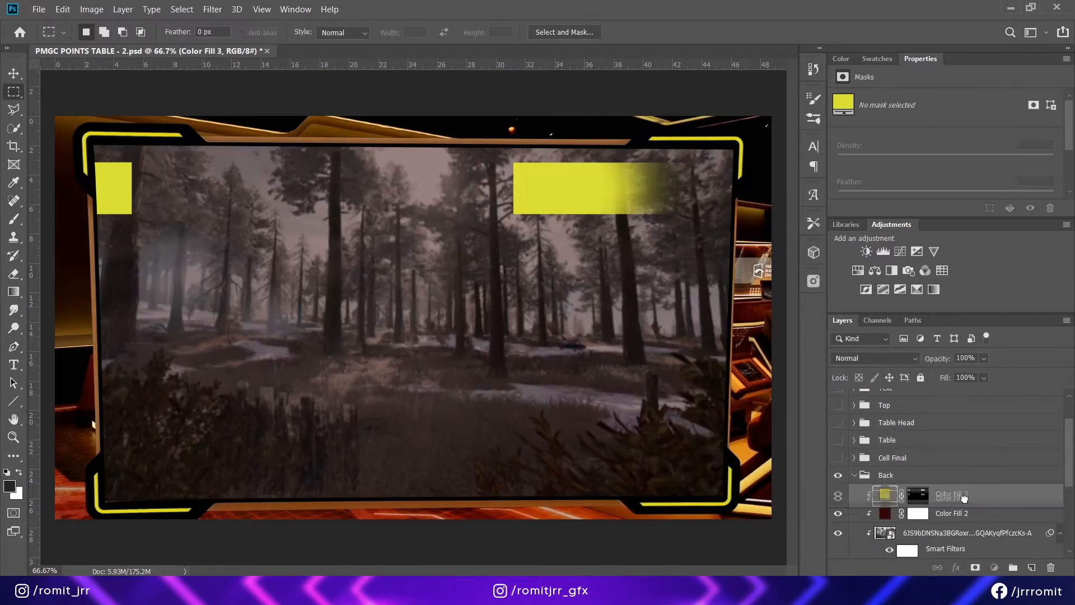
left_click_drag(946, 493, 1028, 564)
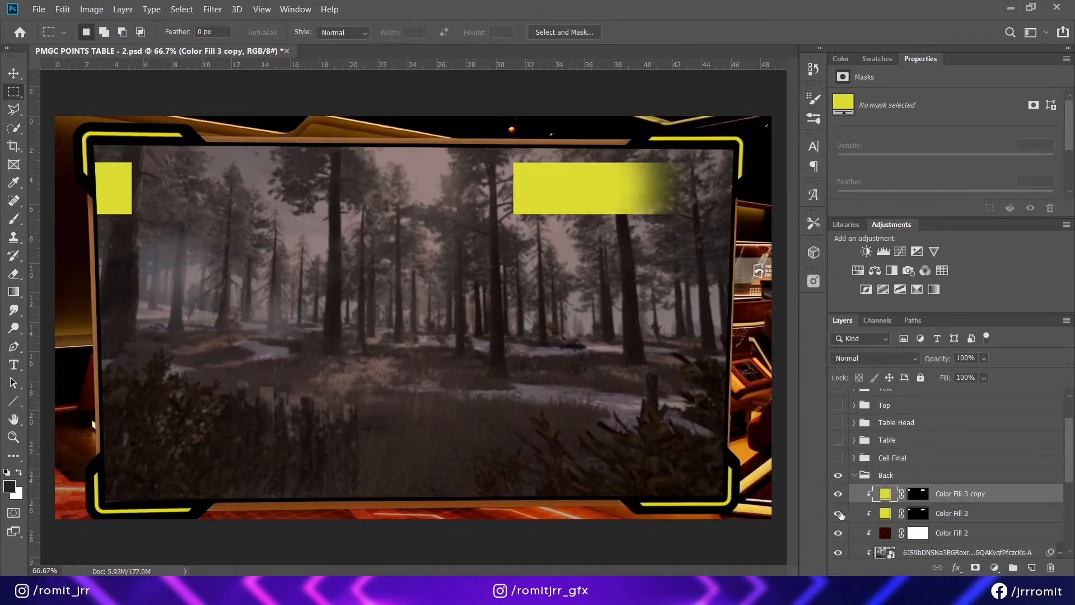
left_click(838, 513)
Step: Remove the left yellow block from the Color Fill 3 copy by filling that area of its layer mask with black, and deselect
left_click_drag(76, 151, 173, 255)
right_click(115, 220)
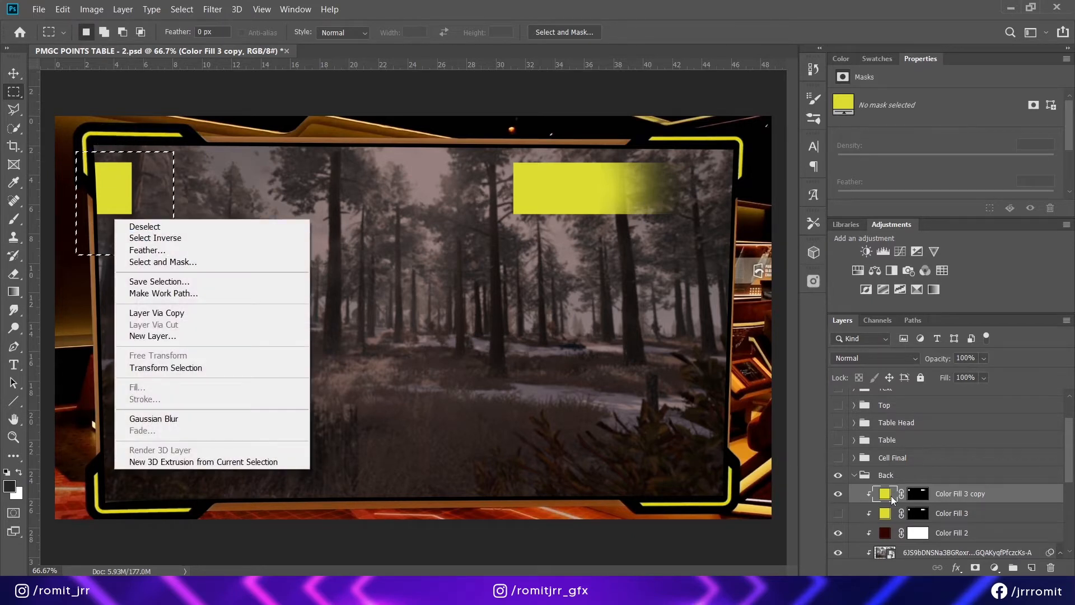
left_click(917, 493)
right_click(132, 229)
left_click(151, 396)
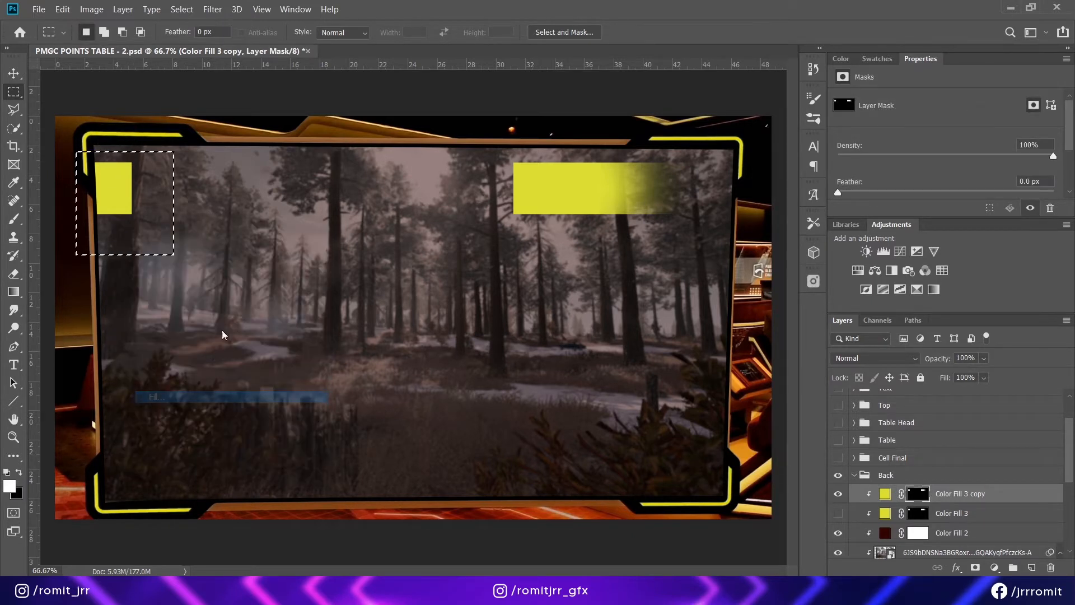
left_click(774, 149)
left_click(815, 151)
left_click(822, 152)
key("m")
key("ctrl+d")
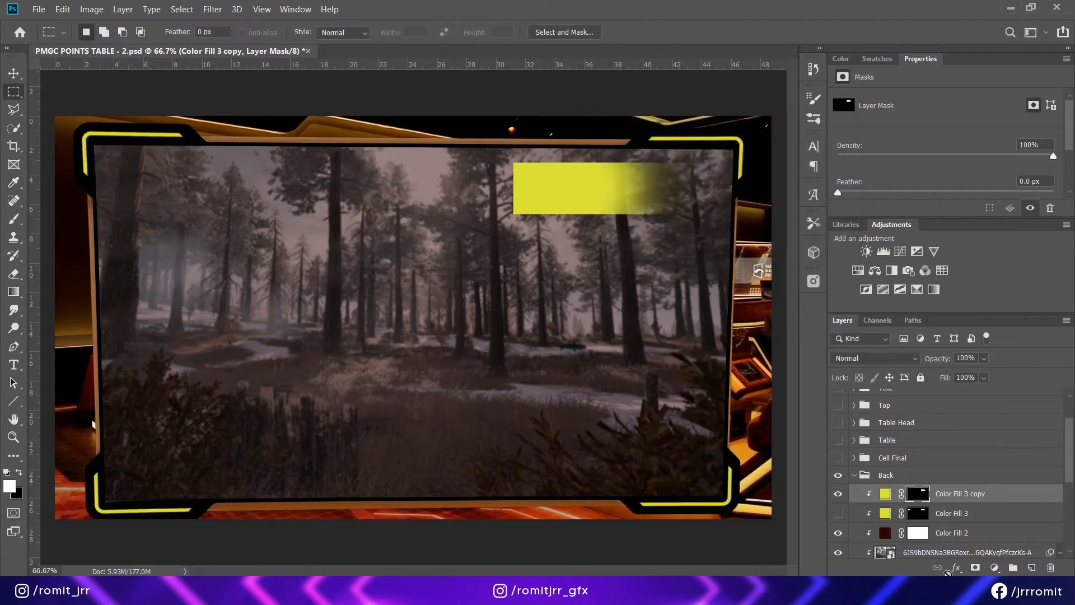
Step: Add a white solid color fill layer limited to a rectangular selection around the fading yellow title bar
left_click_drag(488, 144, 690, 240)
key("ctrl+d")
mouse_move(466, 121)
left_mouse_down()
mouse_move(702, 297)
mouse_move(770, 330)
left_mouse_up()
left_click(975, 568)
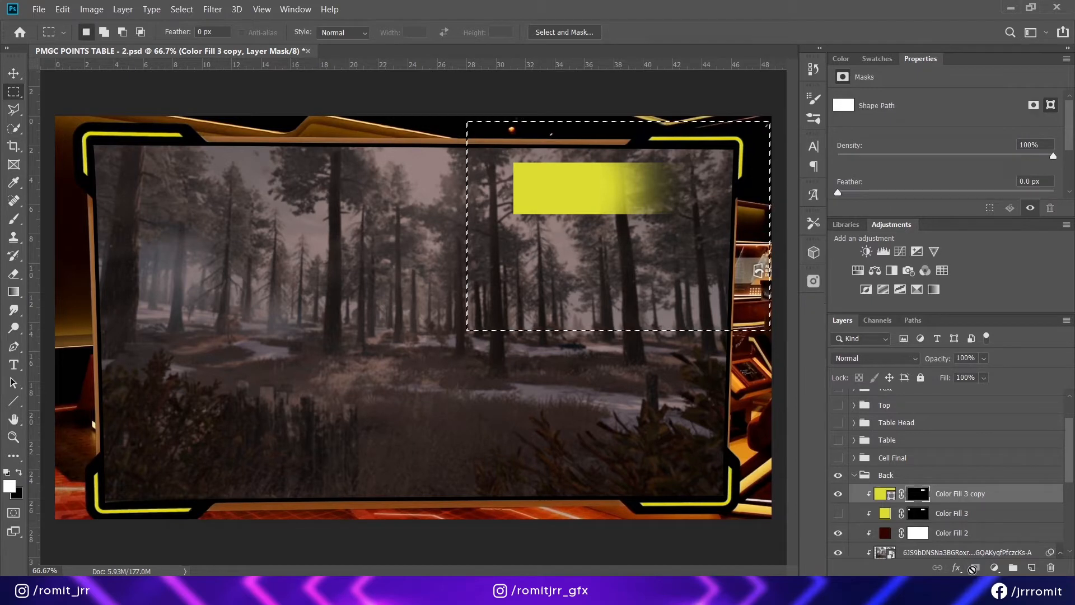
key("ctrl+z")
left_click(995, 567)
left_click(983, 329)
left_click_drag(686, 340, 650, 334)
left_click(968, 328)
Step: Release the Color Fill 3 copy from its clipping mask and clip the white Color Fill 5 layer to it
right_click(963, 516)
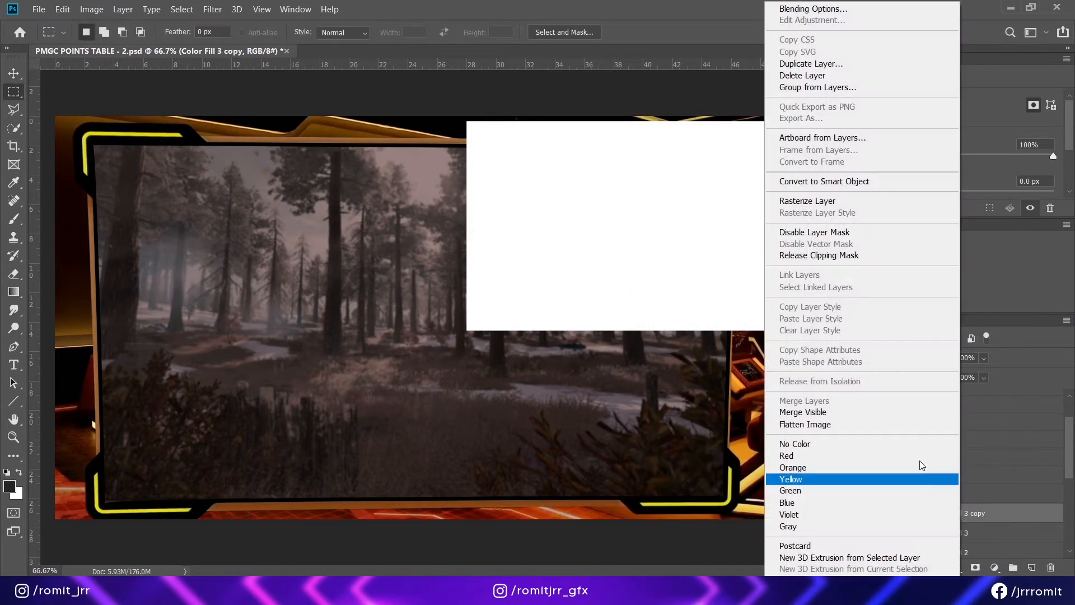
left_click(819, 256)
left_click(952, 497)
right_click(951, 496)
left_click(815, 251)
left_click(984, 516, "shift")
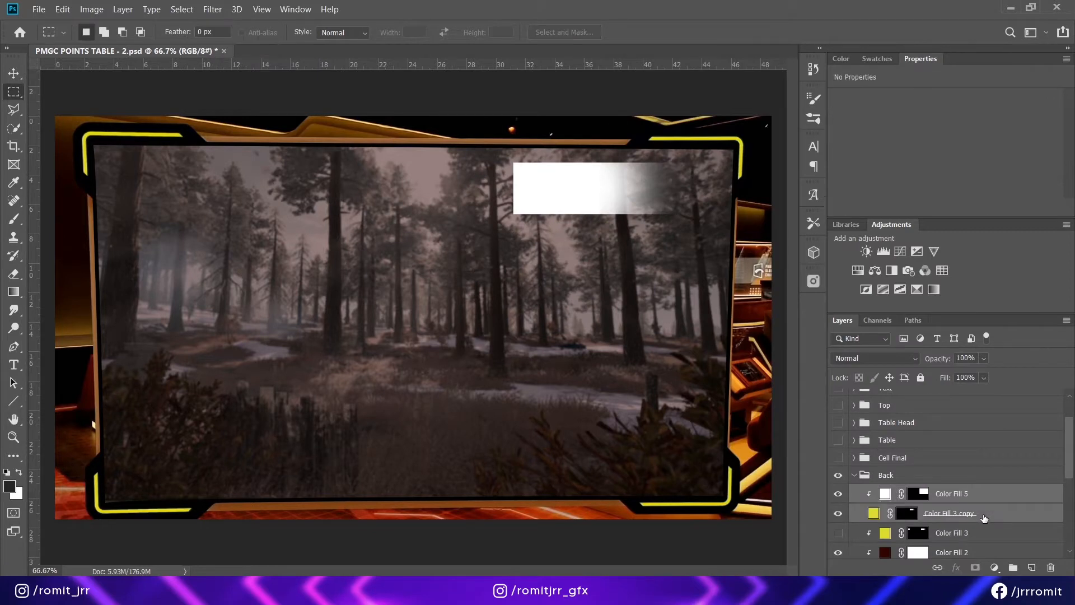
right_click(959, 494)
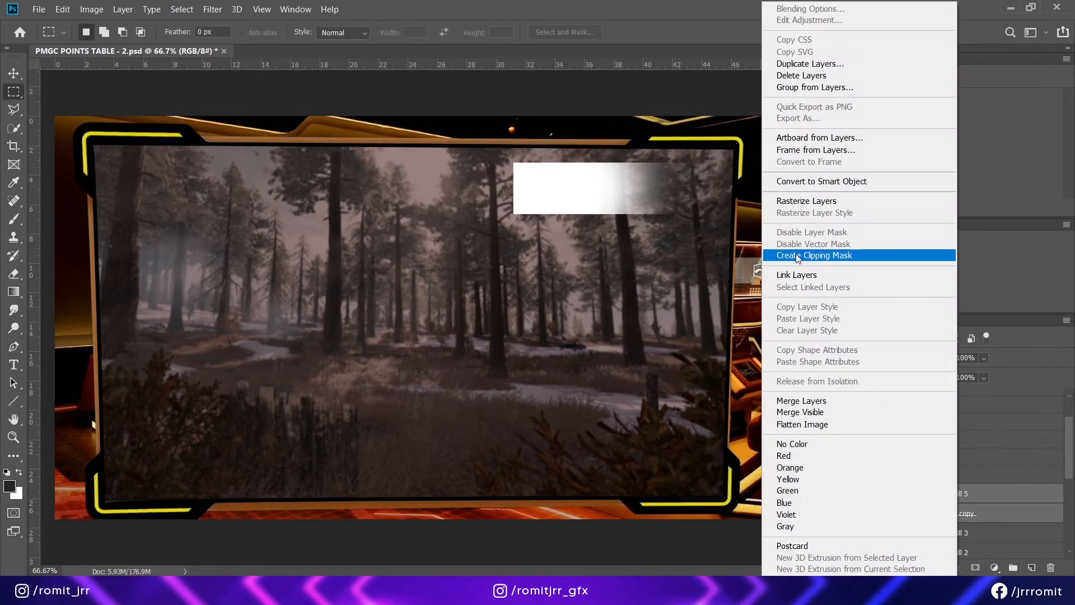
left_click(996, 538)
Step: Show the original Color Fill 3 layer and hide the Back group to expose the reference ranking screenshot
left_click(966, 536)
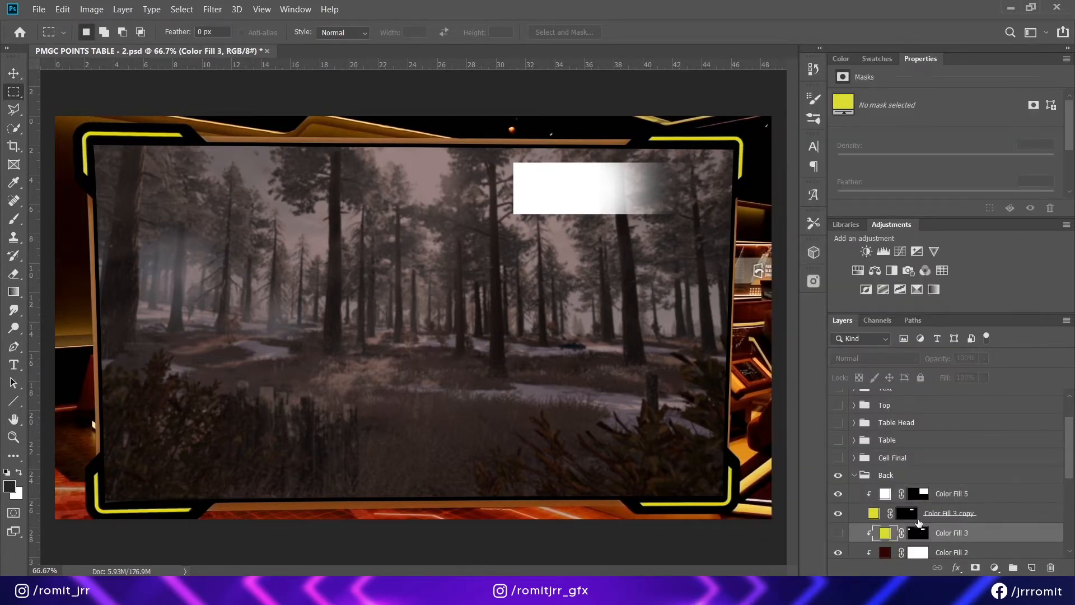
left_click(841, 533)
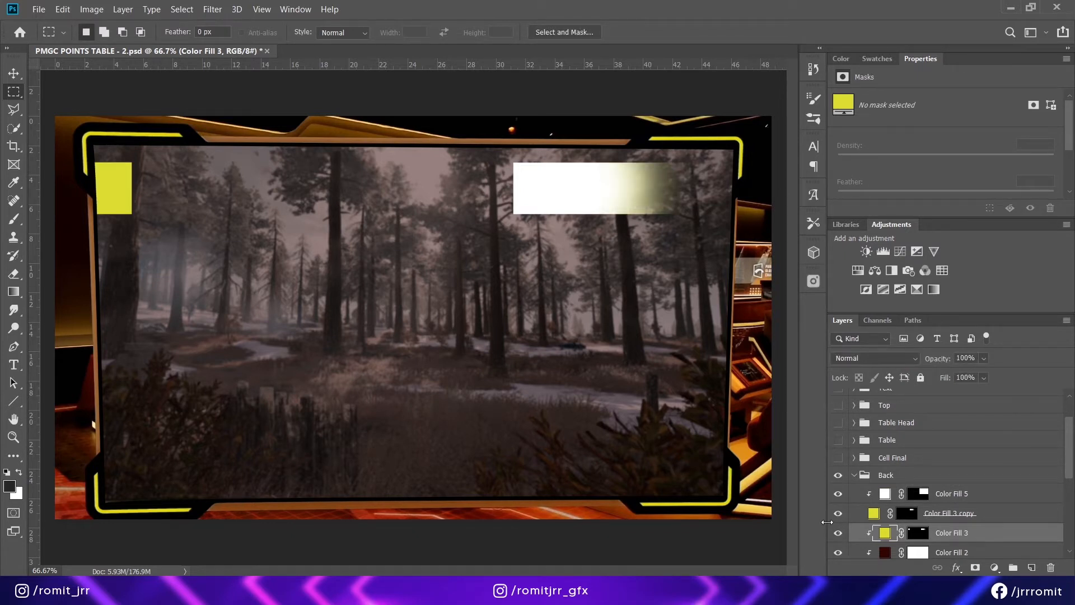
scroll(844, 433, "down", 3)
left_click(839, 427)
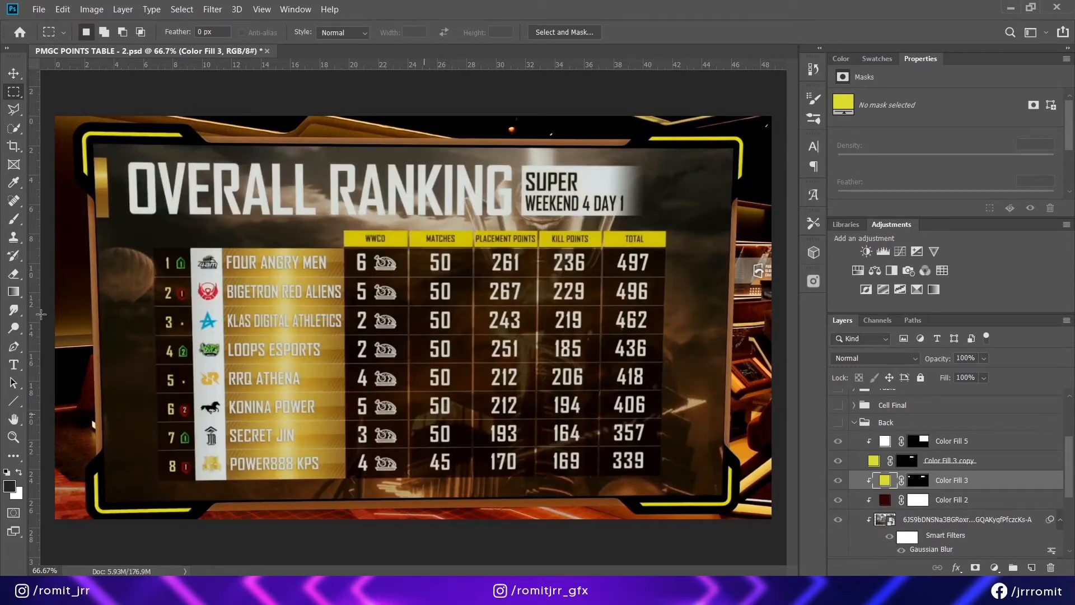
Step: Add a gradient fill layer at the top of the Back group, limited to a rectangular selection below the OVERALL title
key("ctrl+plus")
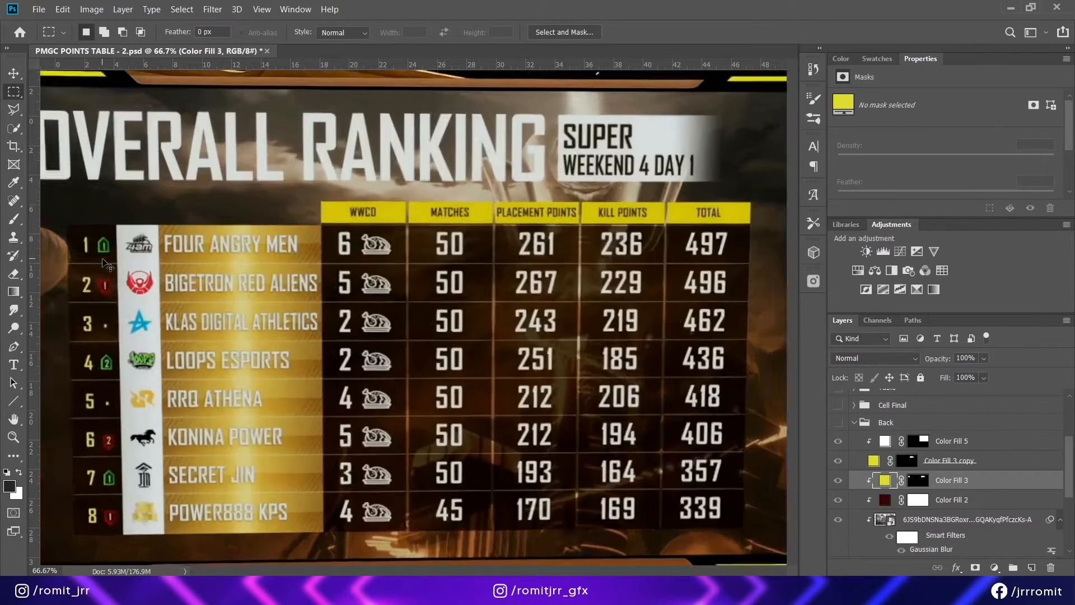
key("ctrl+plus")
left_click_drag(144, 250, 829, 489)
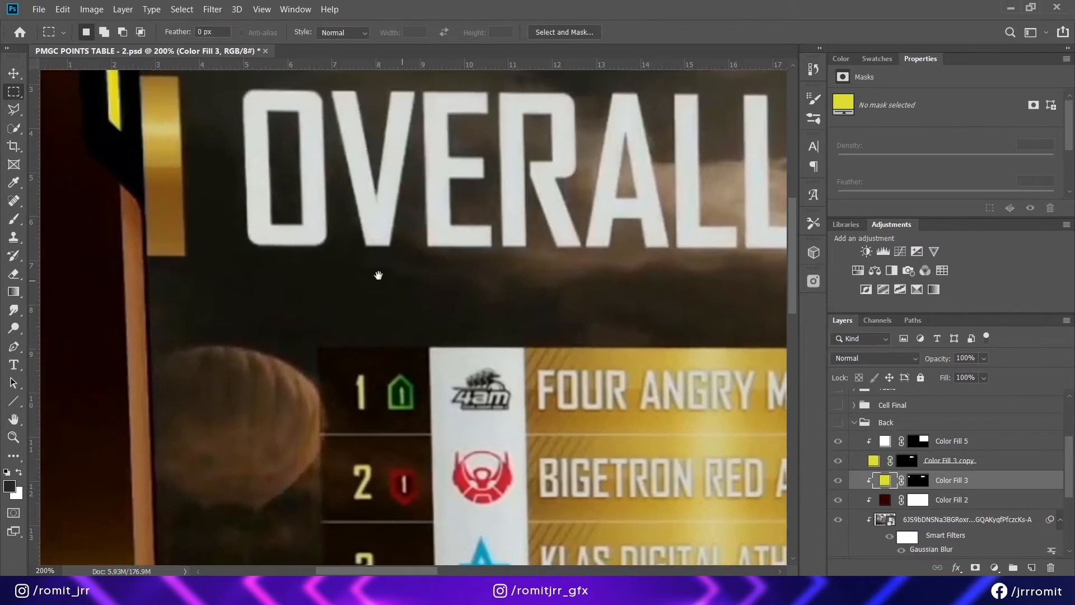
left_click_drag(377, 274, 407, 307)
left_click_drag(303, 306, 552, 433)
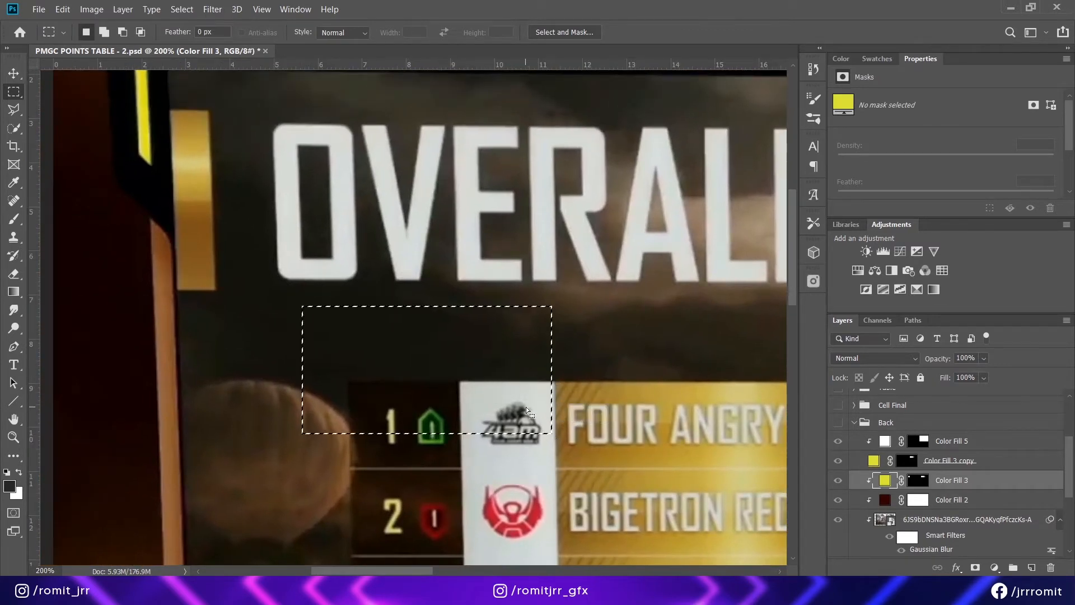
left_click(950, 426)
left_click(994, 567)
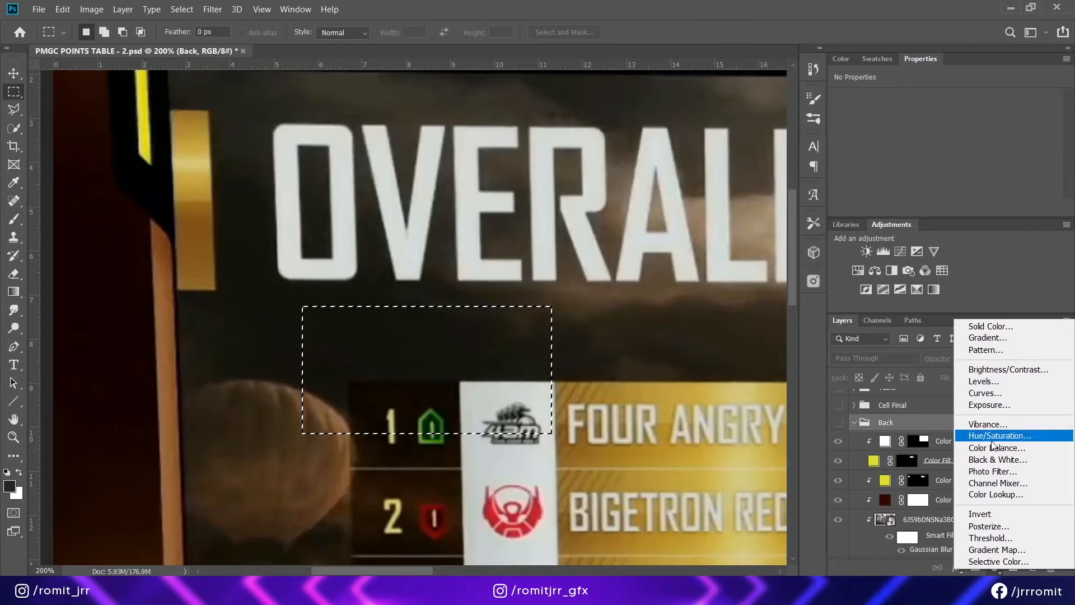
left_click(987, 337)
Step: Apply the black-to-white preset to the gradient fill and set its start stop's color to 8e6527
left_click(615, 121)
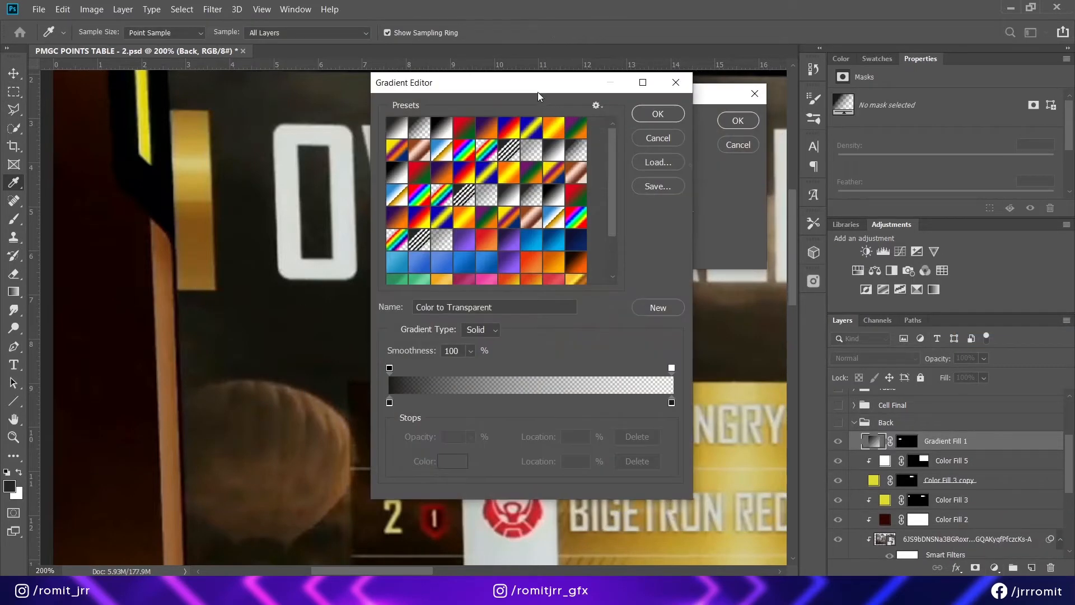
double_click(484, 387)
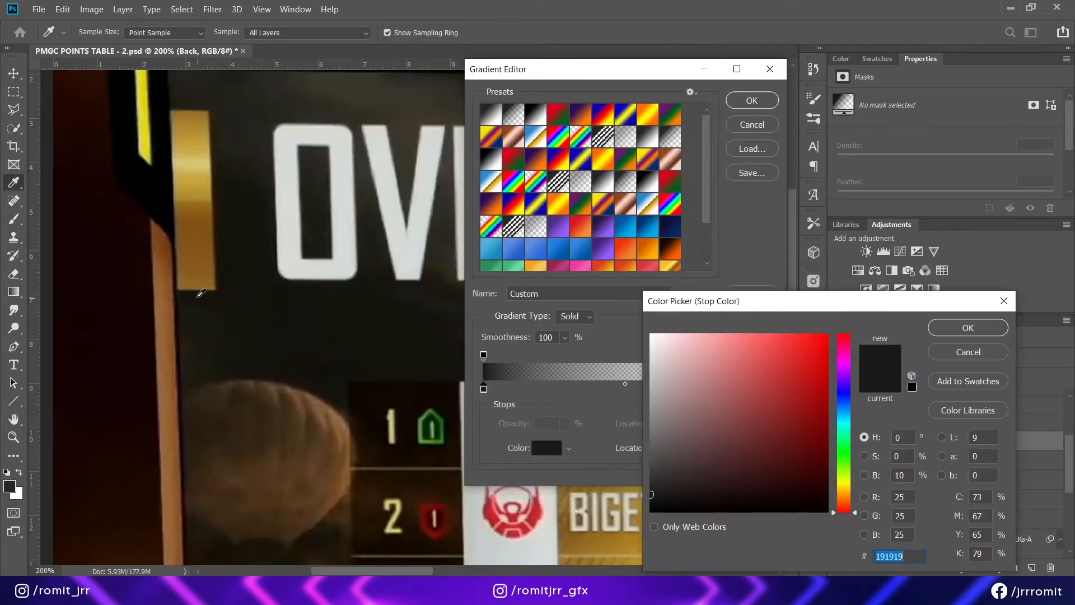
left_click(968, 352)
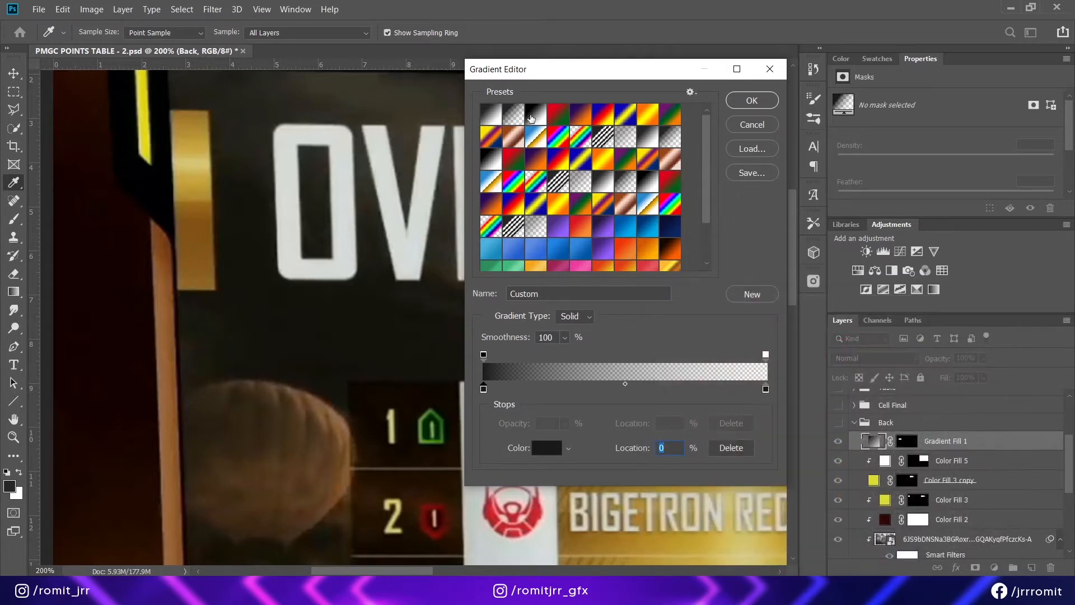
left_click(532, 118)
left_click(483, 388)
double_click(485, 389)
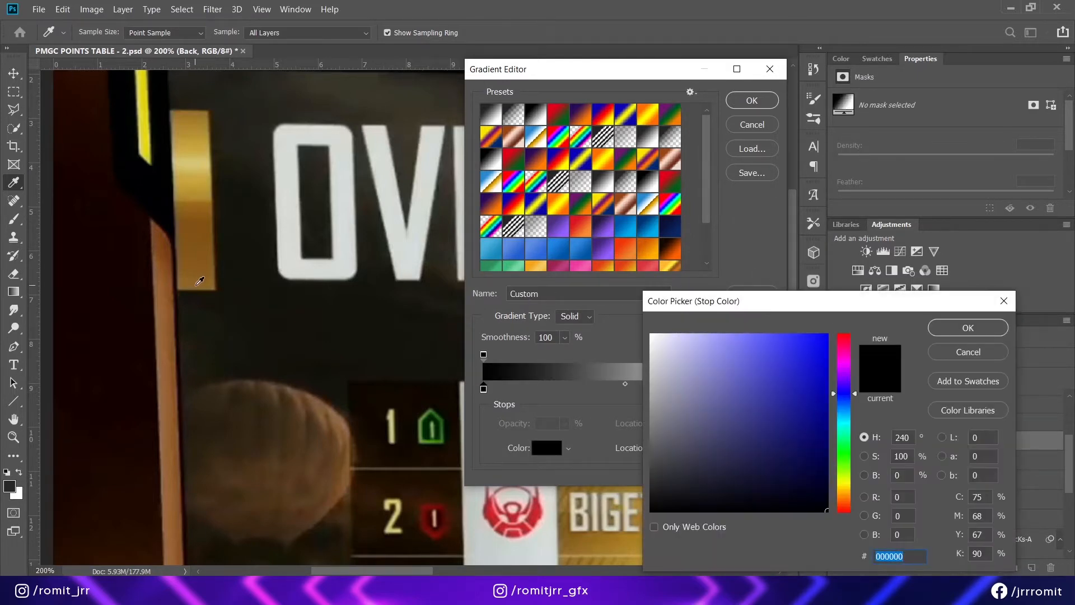
type("8e6527")
left_click(968, 328)
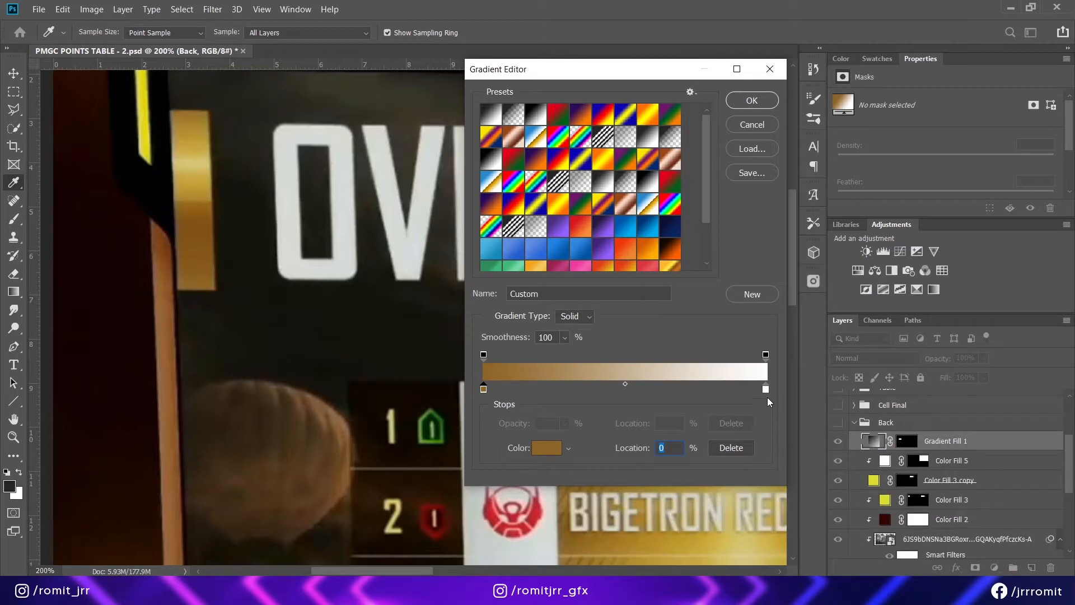
Step: Set the gradient's end stop to 674d1e and add a 98661b stop at 26%, sampling both colors from the reference gold bar
double_click(765, 390)
left_click(186, 112)
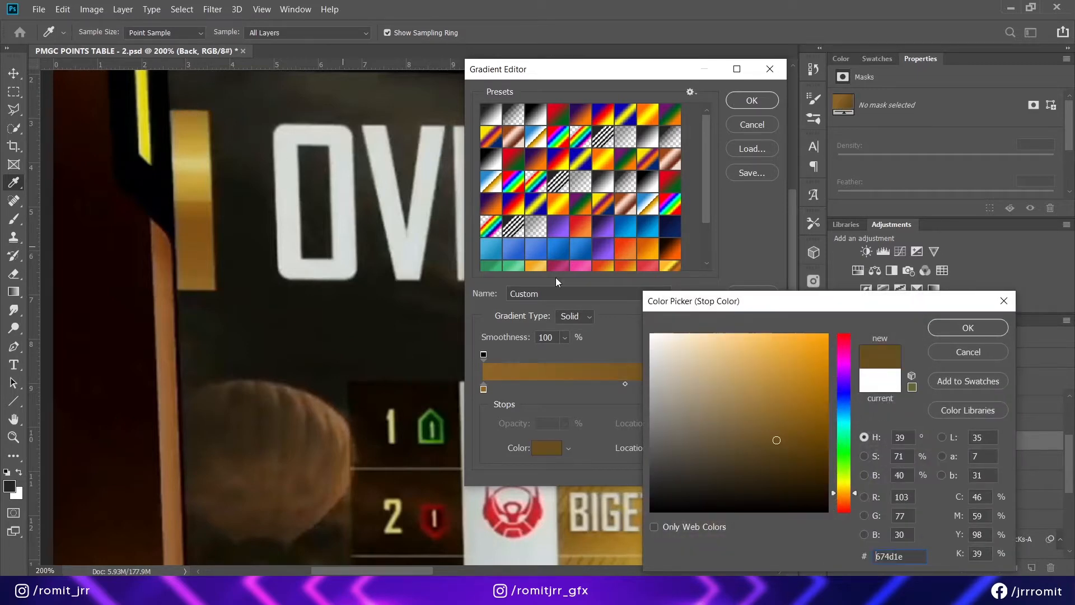
left_click(957, 331)
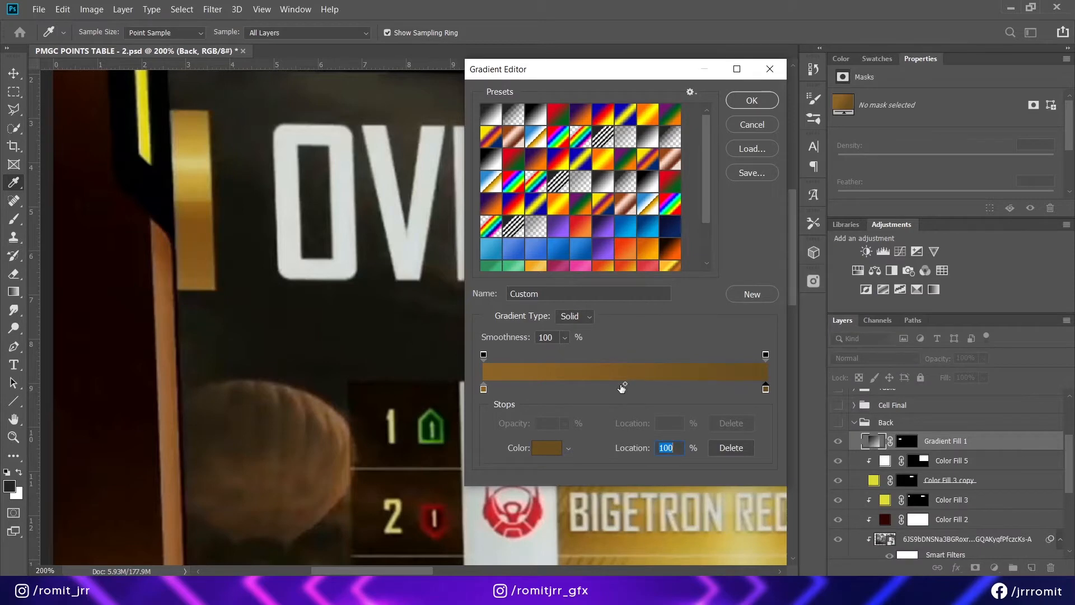
left_click(557, 387)
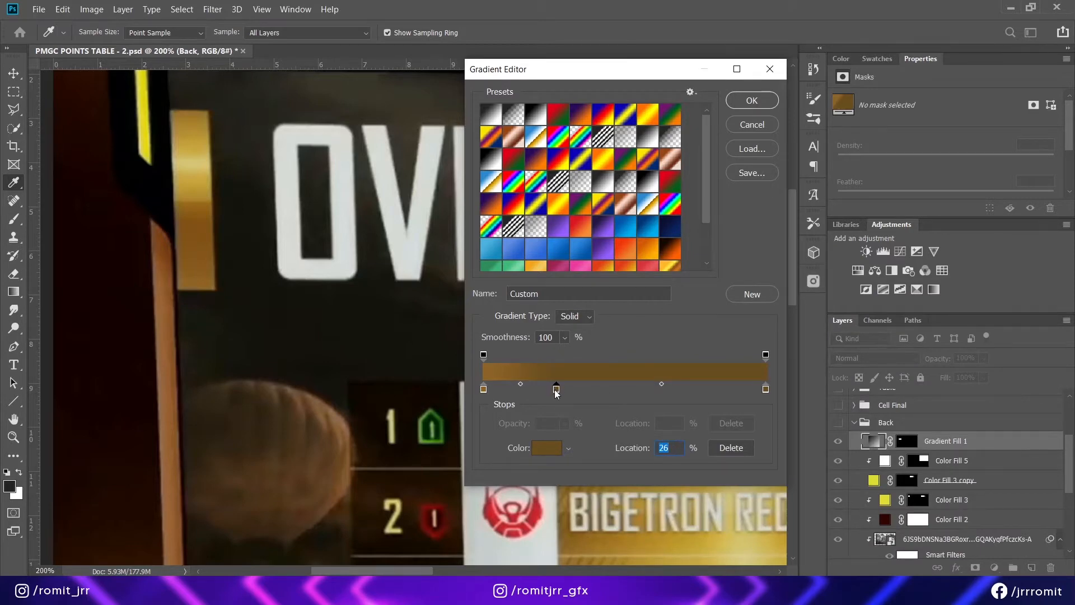
double_click(557, 390)
left_click(197, 200)
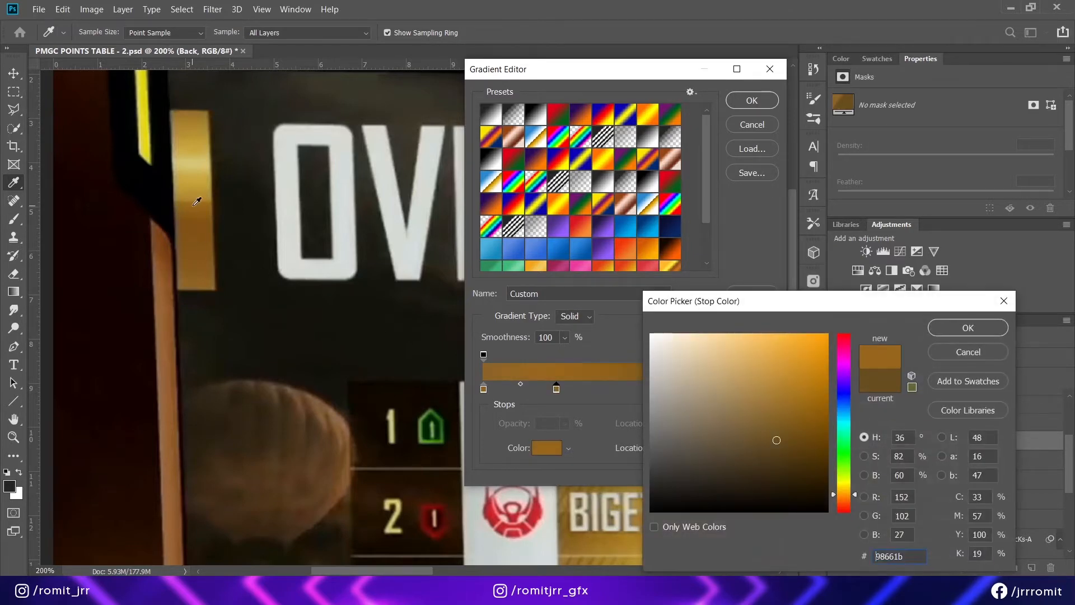
left_click(948, 329)
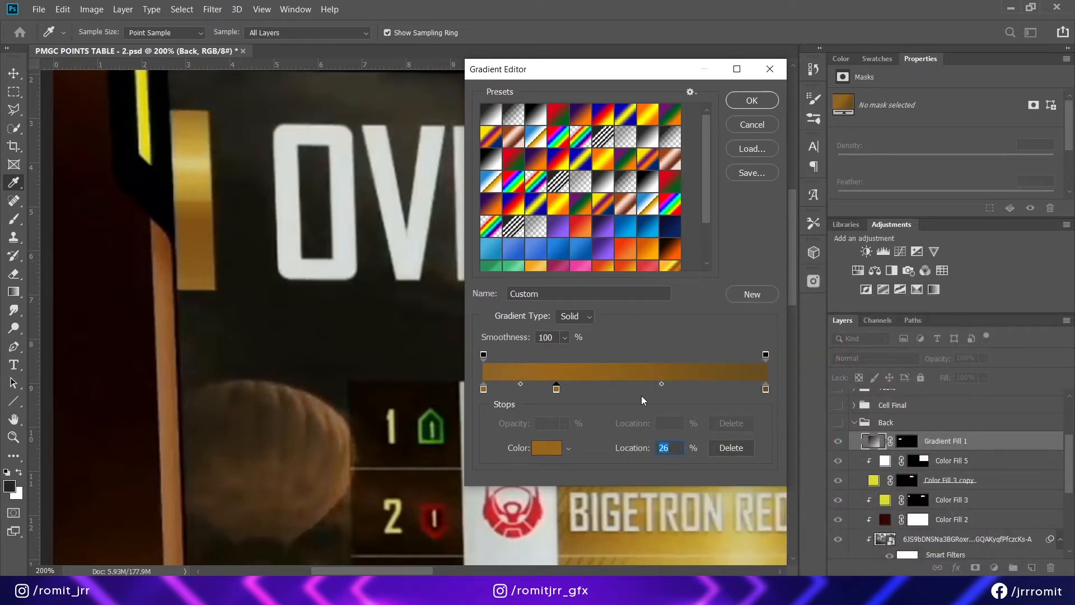
Step: Add a gradient stop at 48% with the light gold c7ab49 sampled from the reference bar
left_click(620, 388)
double_click(620, 390)
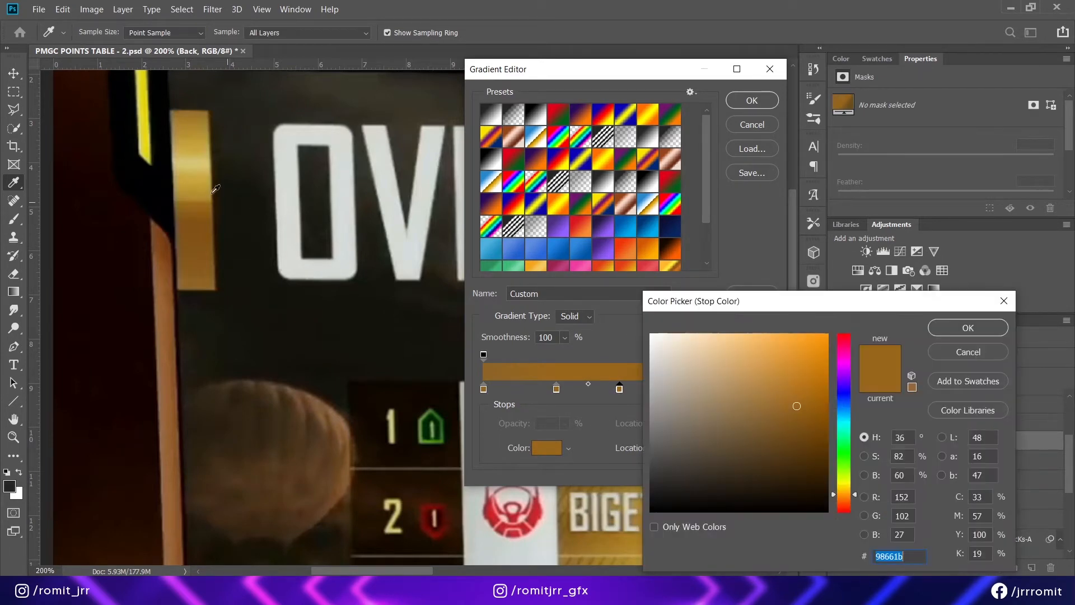
left_click(194, 172)
left_click(942, 327)
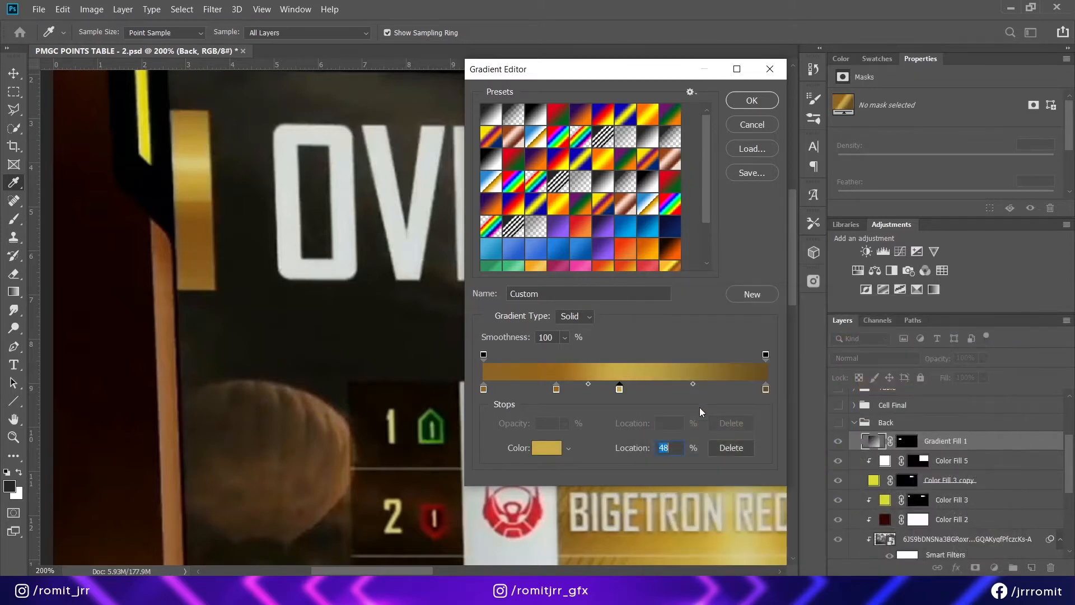
Step: Add a light gold stop just past 53% and a d3c475 stop at 53%, both sampled from the reference bar, and apply the gradient
double_click(645, 387)
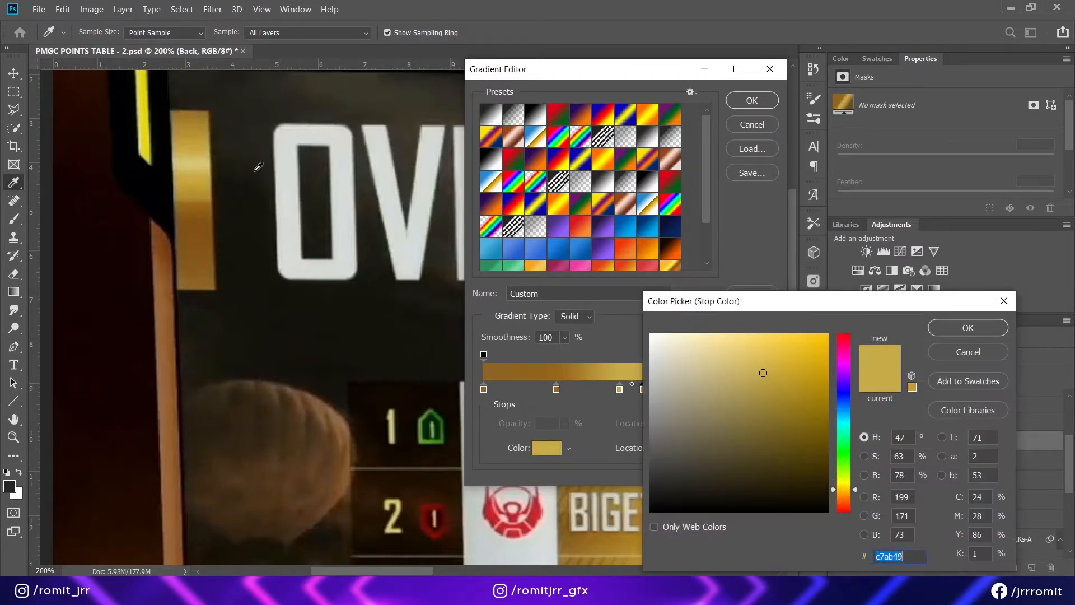
left_click(207, 162)
left_click(952, 326)
double_click(633, 389)
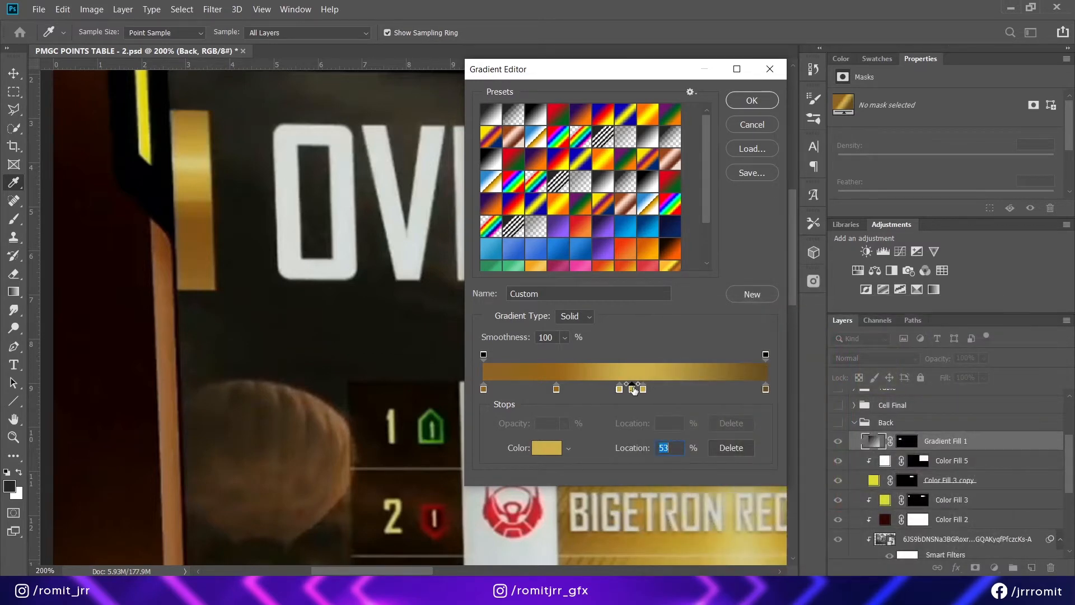
left_click(192, 160)
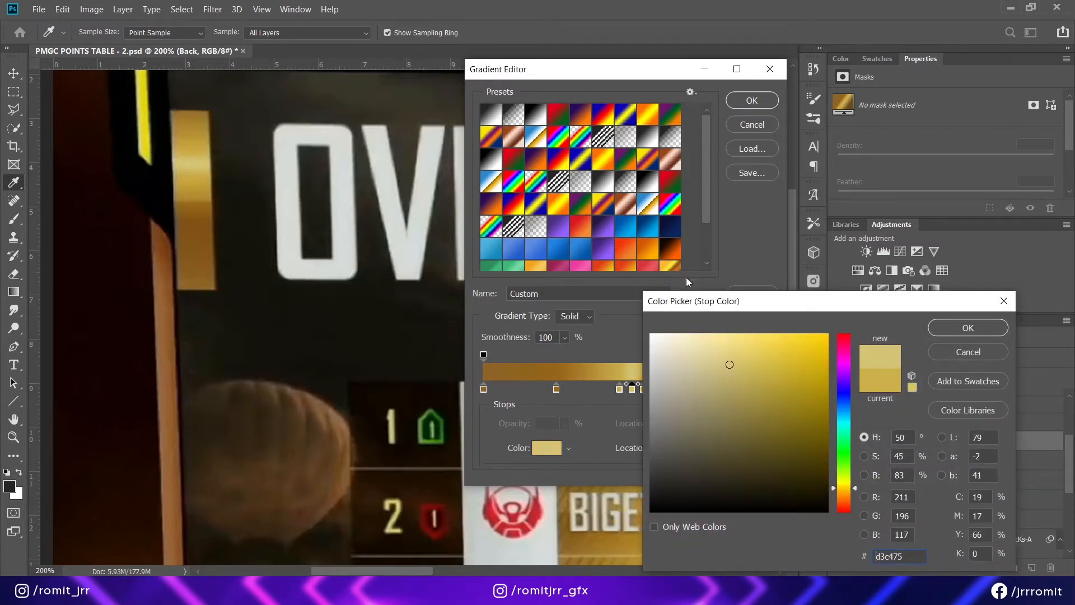
left_click(952, 328)
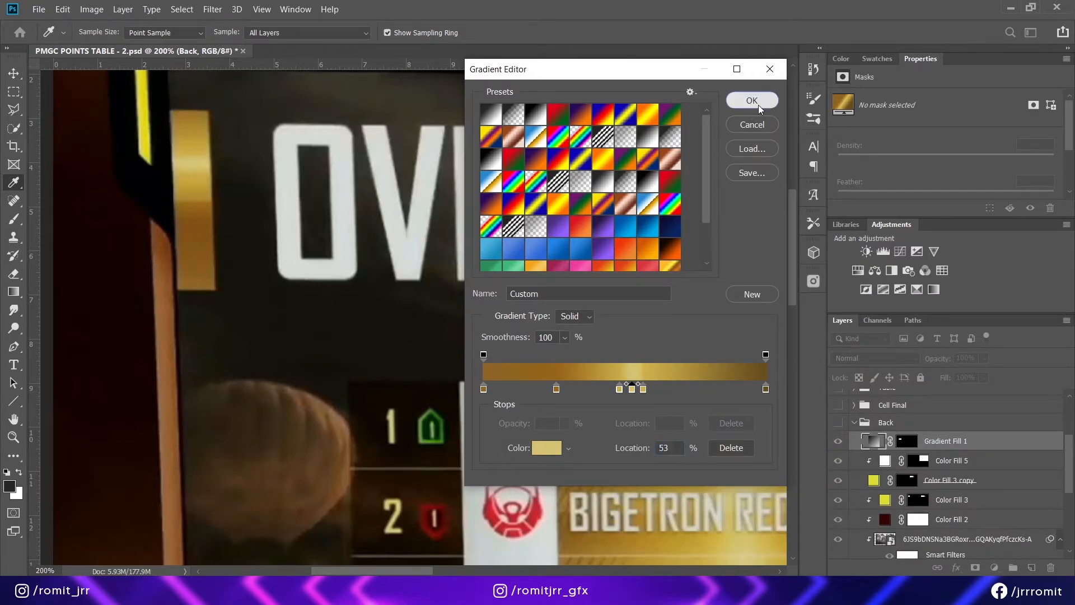
left_click(757, 104)
left_click(731, 122)
Step: Move the gradient fill layer out of the Back group, placing it directly above the group
scroll(261, 249, "down", 3)
scroll(261, 249, "up", 3)
left_click_drag(923, 448, 914, 424)
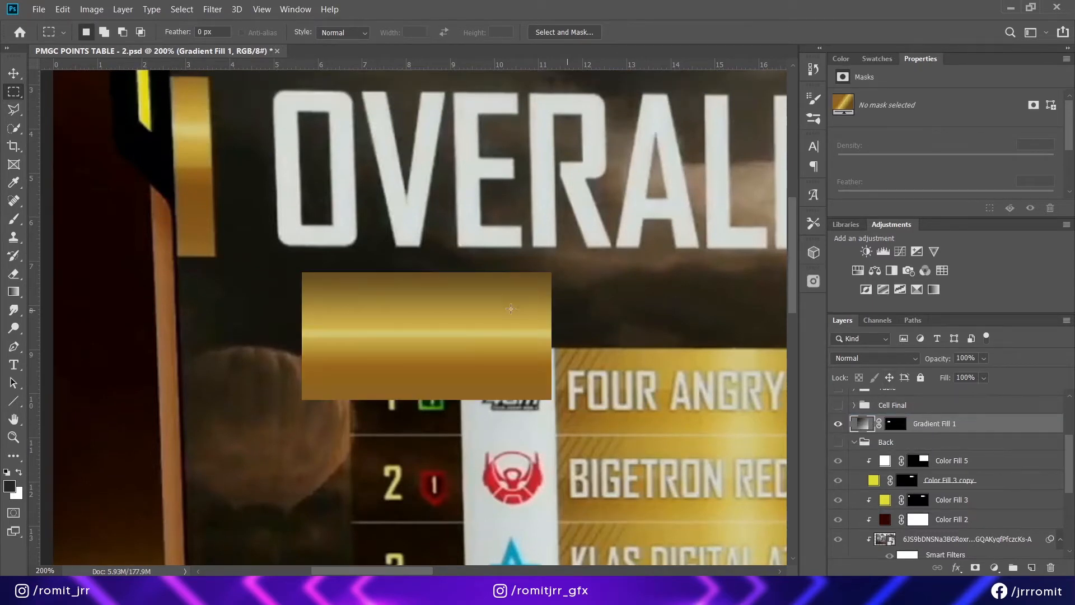
scroll(467, 308, "up", 2)
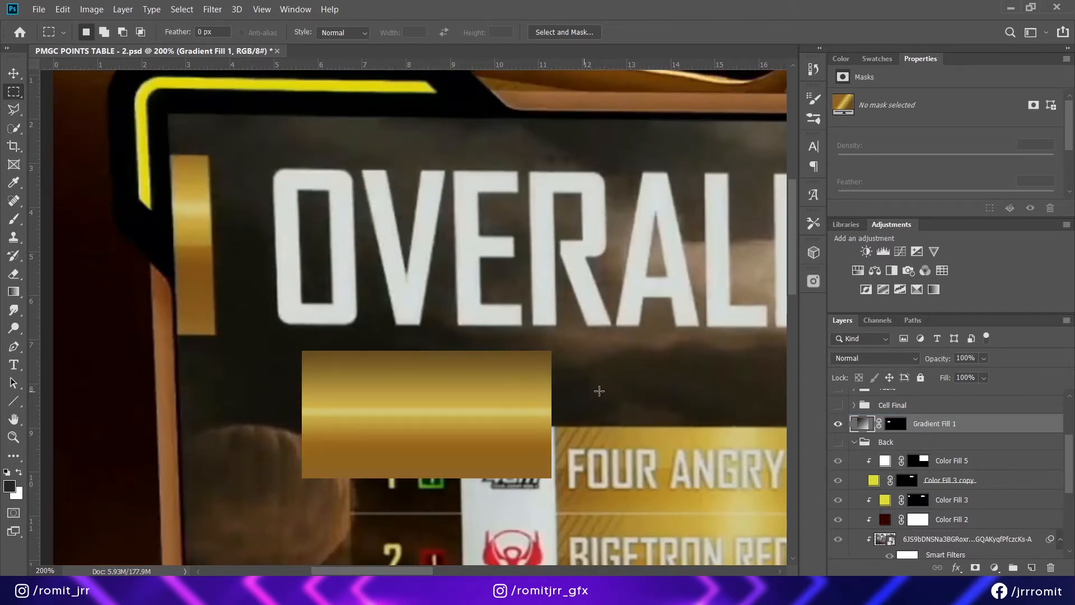
double_click(861, 424)
left_click(644, 113)
left_click(626, 114)
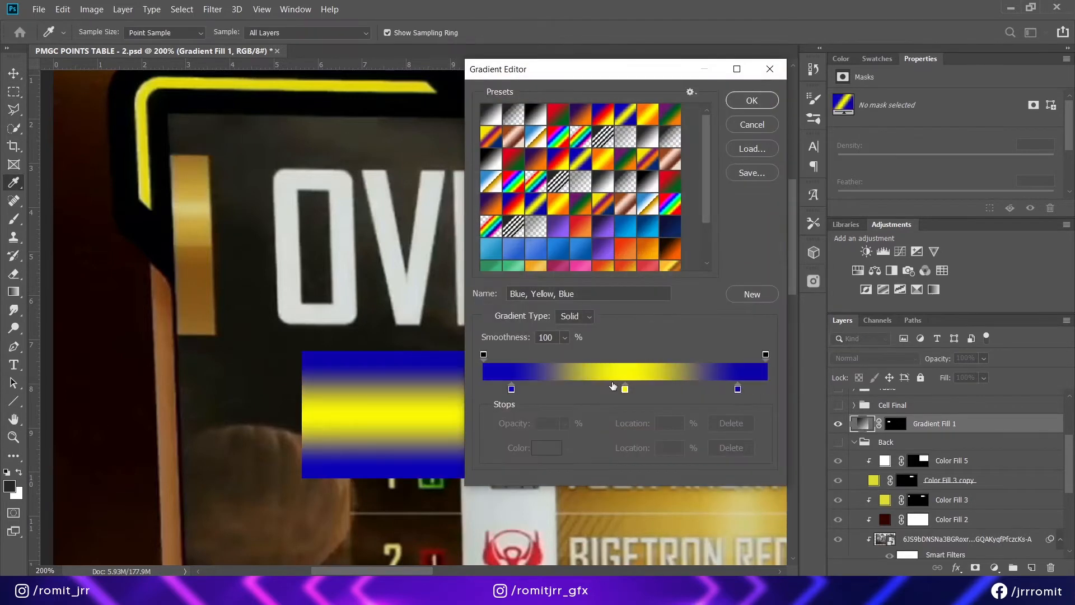
left_click(751, 123)
Step: Add a gold stop sampled from the reference bar between the highlight and the end stop, and spread the highlight's neighbouring stops, the upper to 61%
left_click(644, 113)
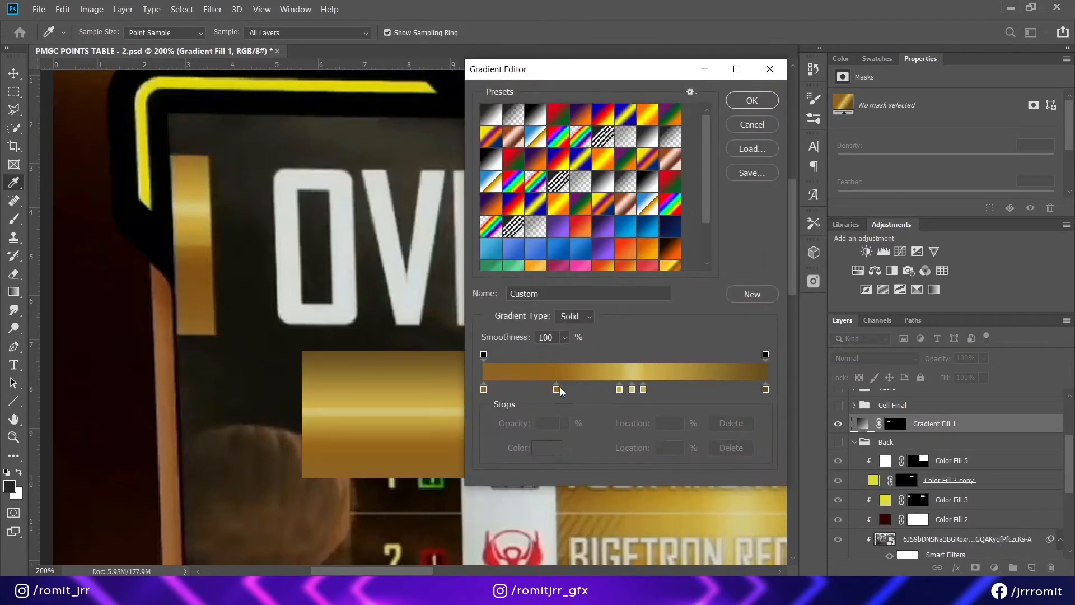
double_click(702, 388)
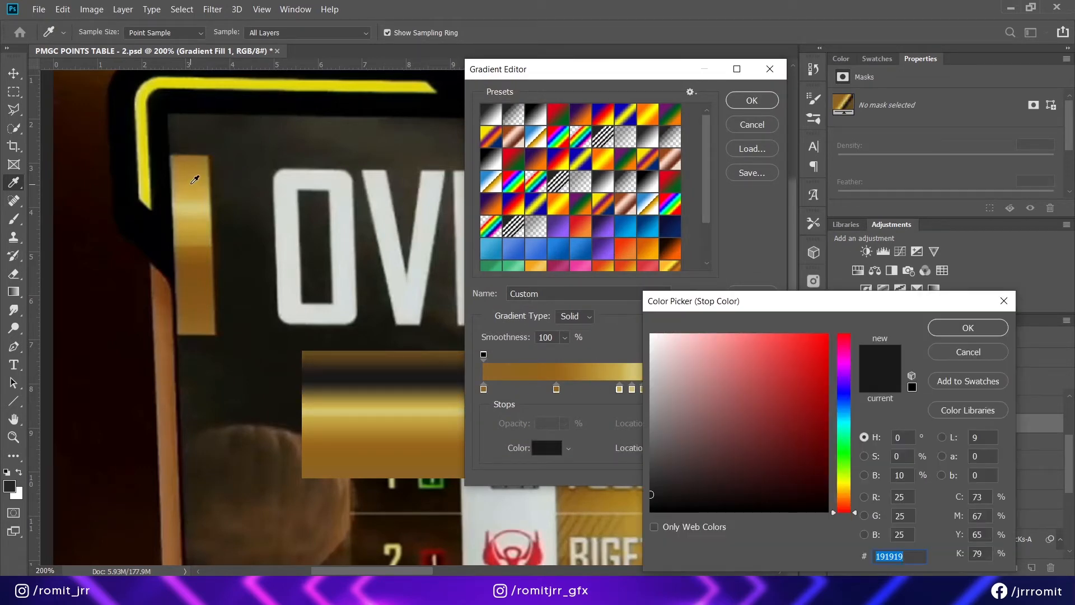
left_click(193, 180)
left_click(942, 328)
left_click_drag(620, 391, 656, 388)
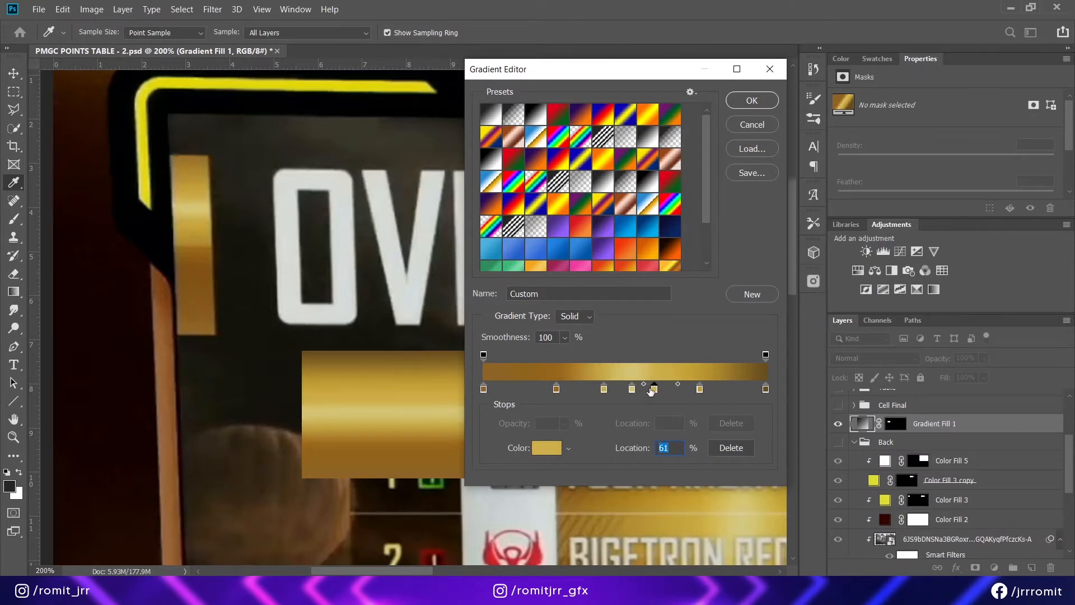
Step: Save the edited gold gradient as a new preset and apply it to the fill layer
left_click(746, 292)
left_click(743, 103)
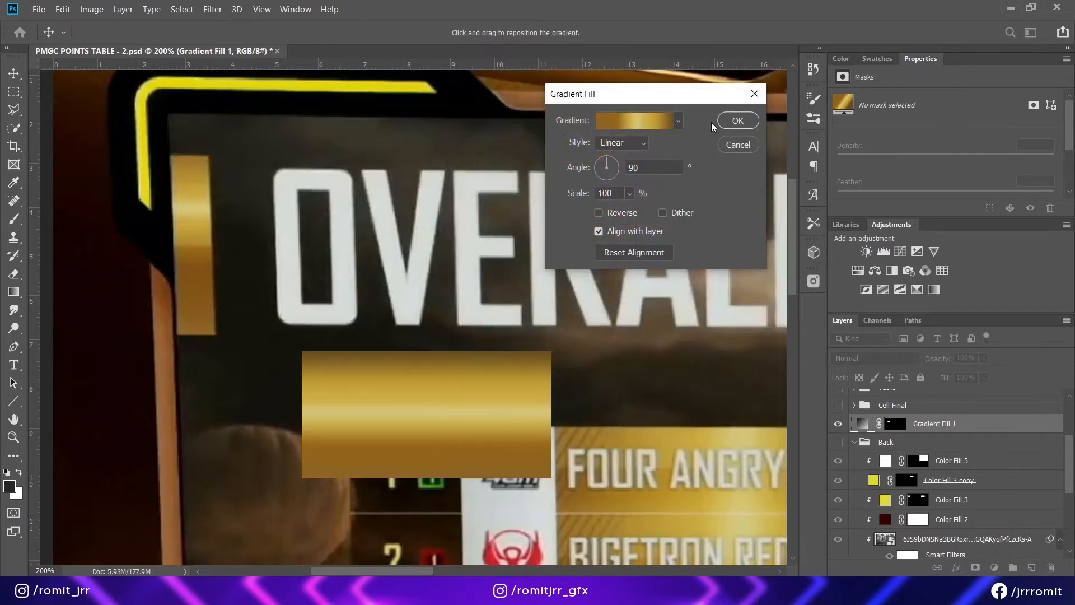
left_click(737, 120)
Step: Hide the gradient fill layer and show the Back group
key("m")
left_click(838, 424)
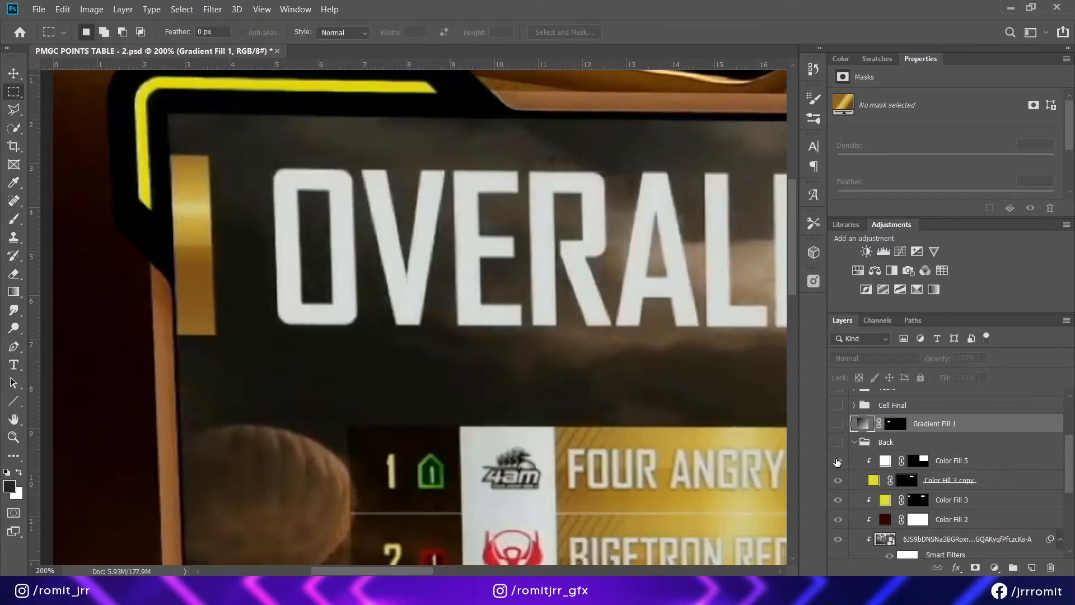
left_click(838, 443)
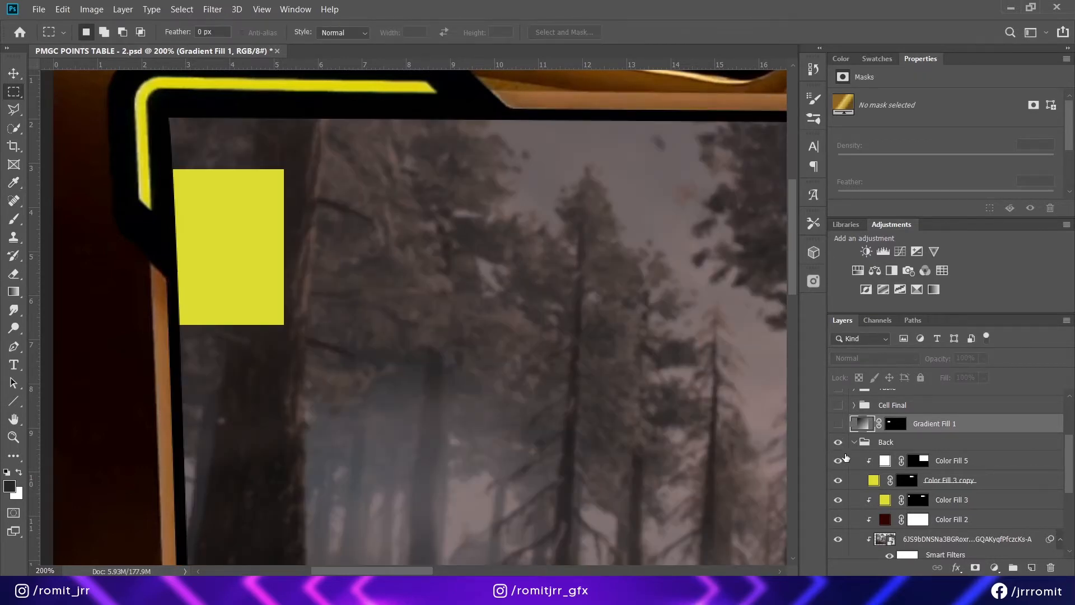
left_click(938, 481)
right_click(958, 479)
key("Escape")
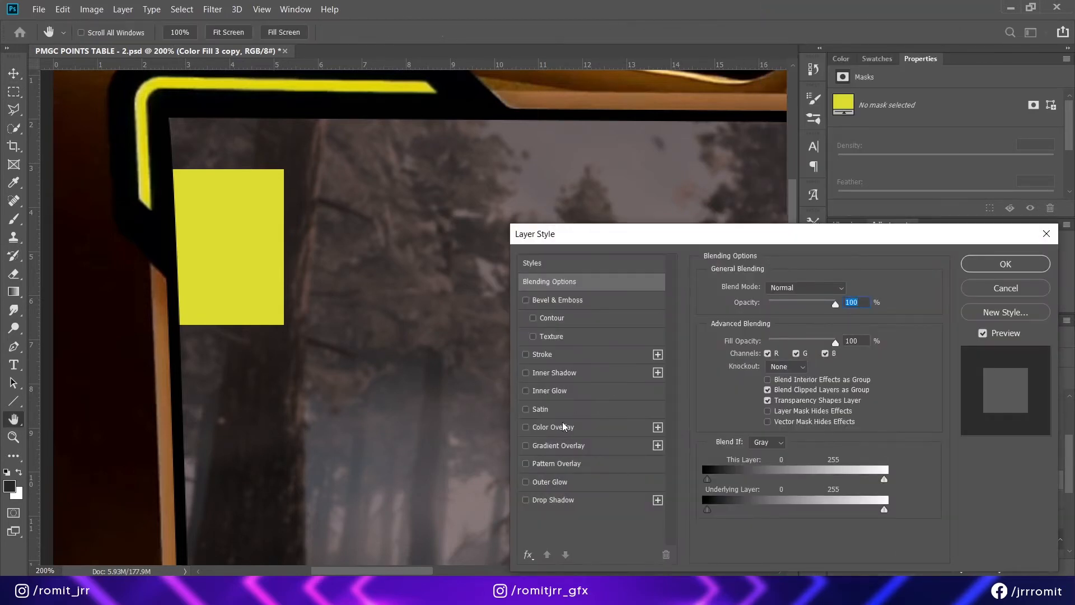
left_click(564, 446)
left_click(796, 320)
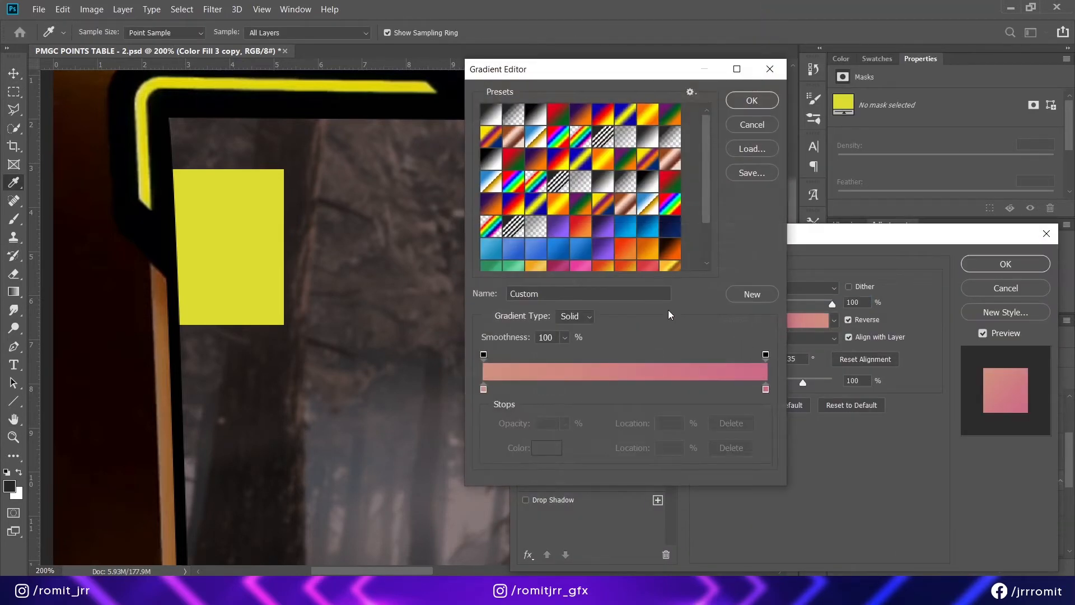
left_click(767, 129)
left_click(1005, 288)
Step: Add a gradient overlay to the Color Fill 3 layer using the saved gold preset at a 90° angle
scroll(923, 431, "down", 2)
right_click(952, 449)
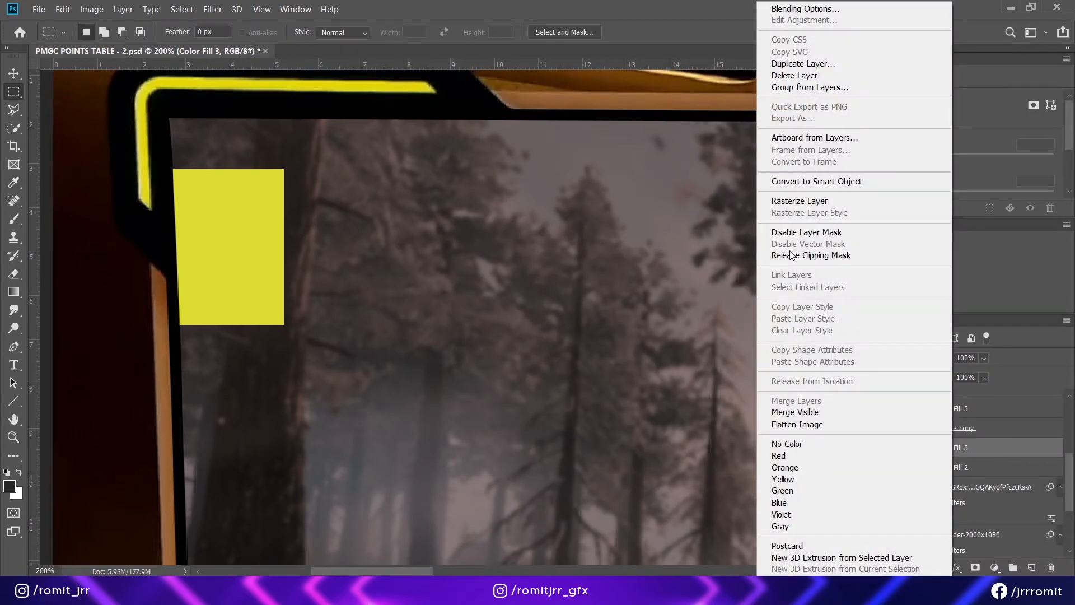
left_click(805, 9)
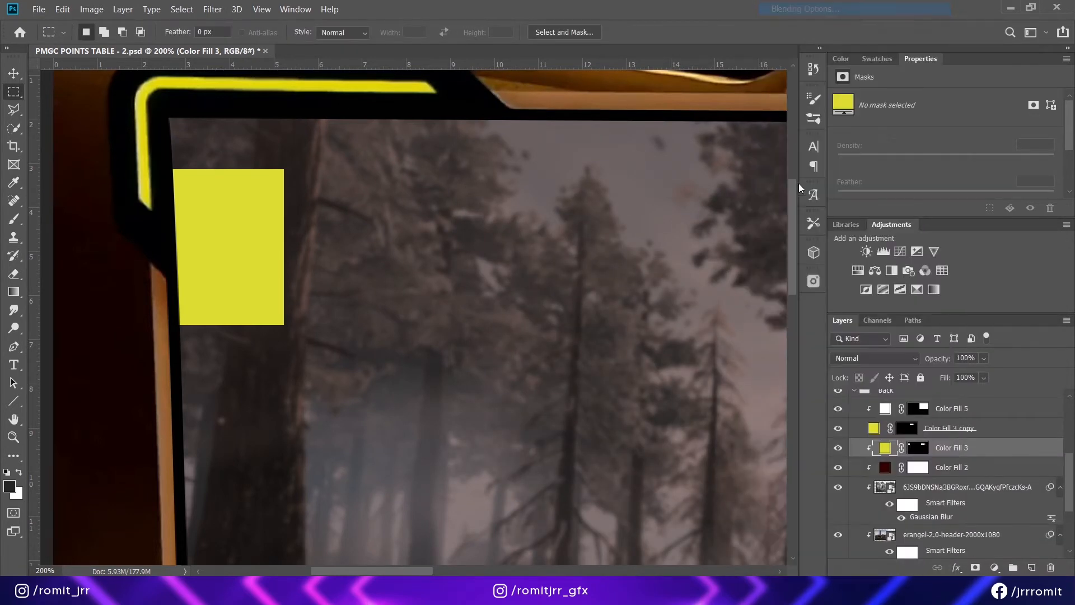
left_click(559, 445)
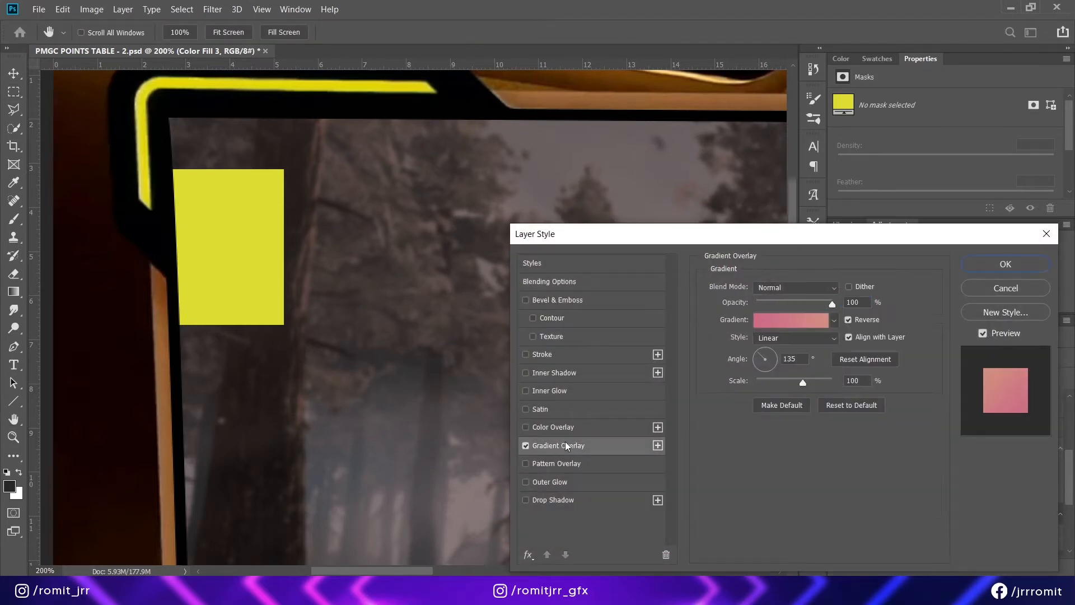
left_click(806, 319)
scroll(591, 222, "down", 3)
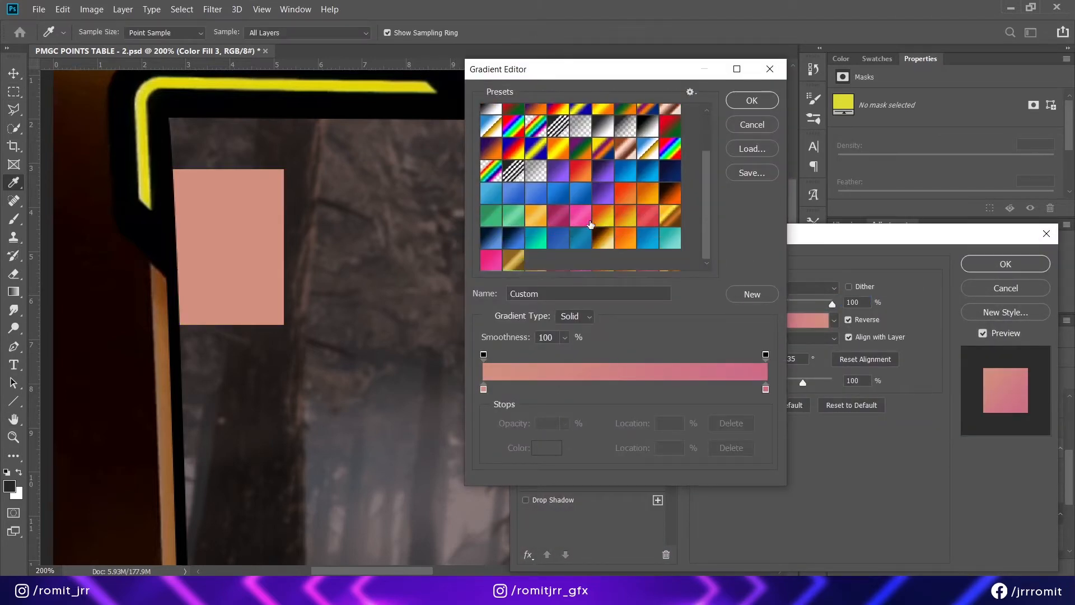
left_click(512, 263)
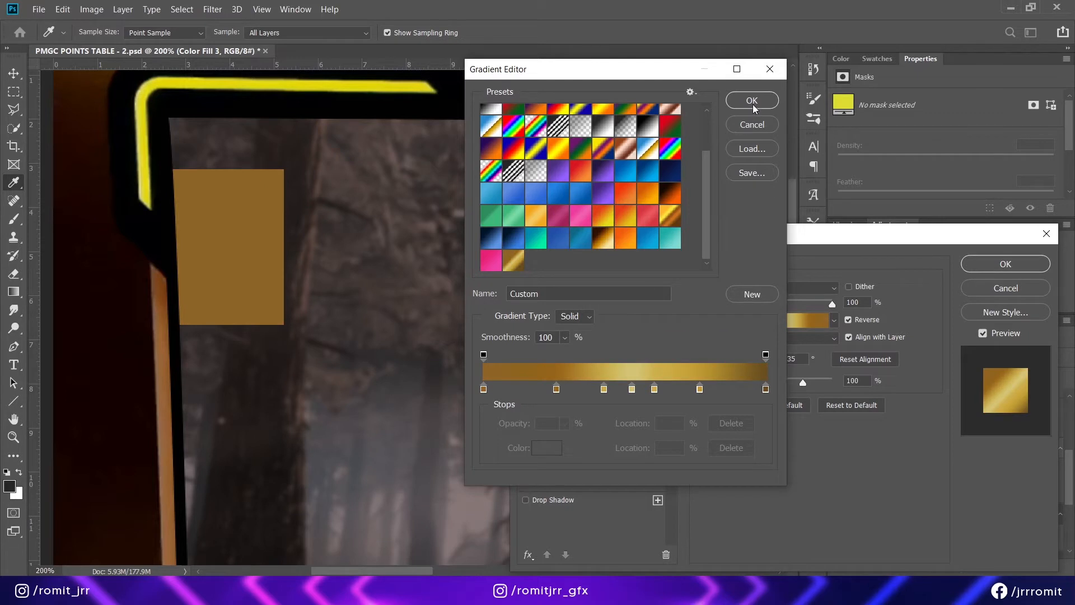
left_click(752, 103)
double_click(802, 359)
type("90")
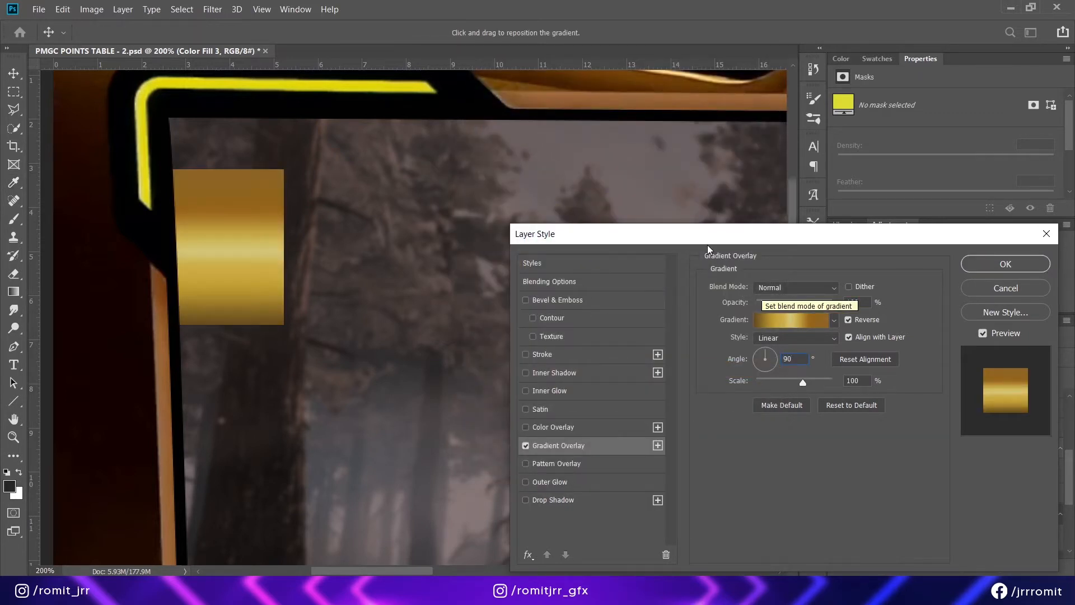
left_click(1006, 264)
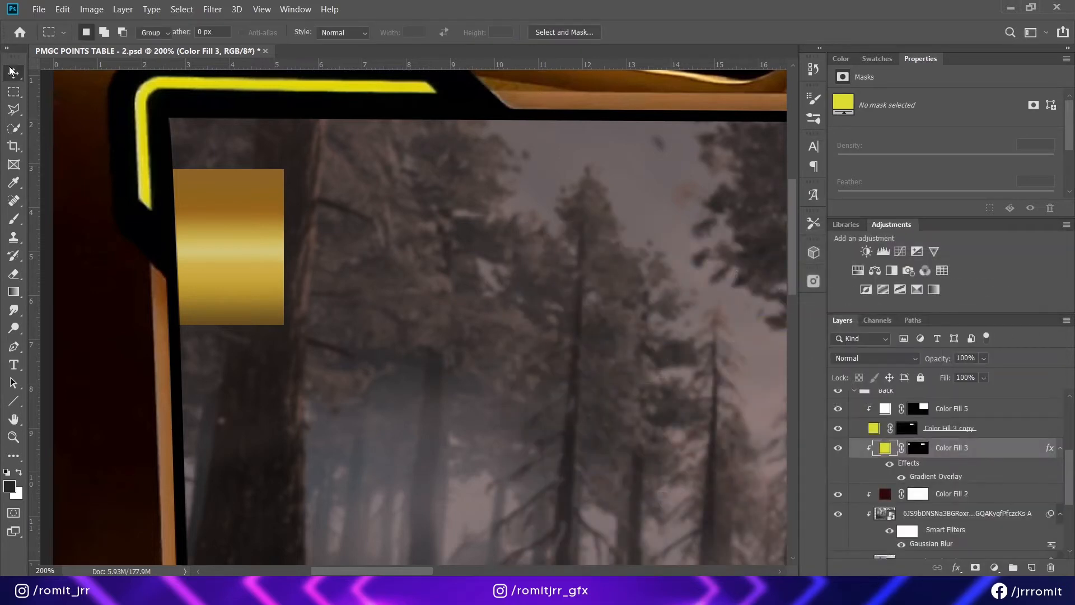
Step: Collapse the Back group and show the Top group with the title text
left_click(12, 71)
key("ctrl+minus")
key("ctrl+minus")
key("ctrl+minus")
key("ctrl+plus")
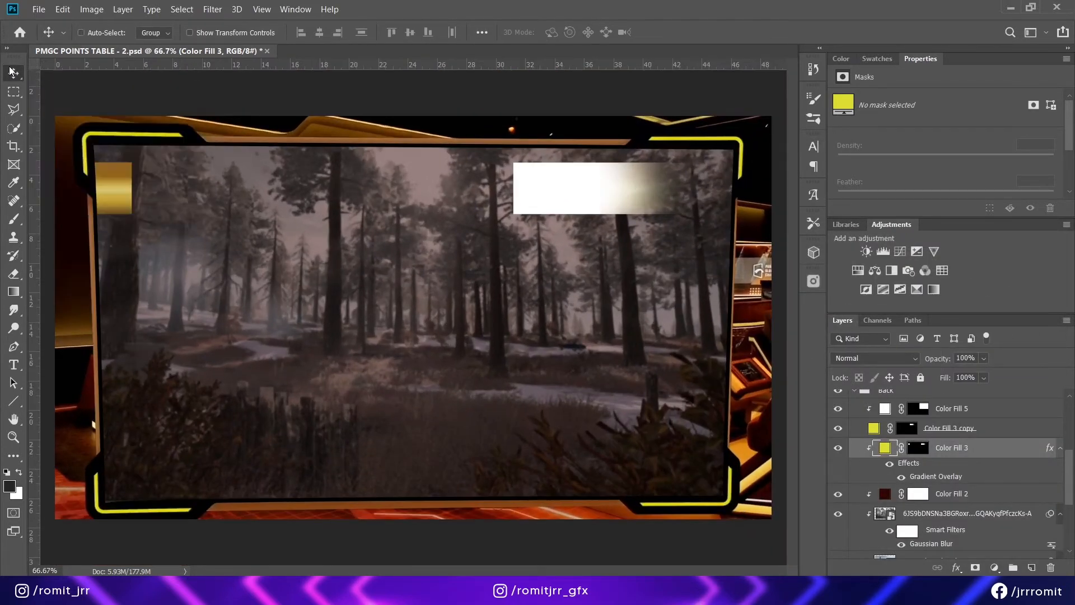
scroll(839, 473, "up", 3)
left_click(854, 442)
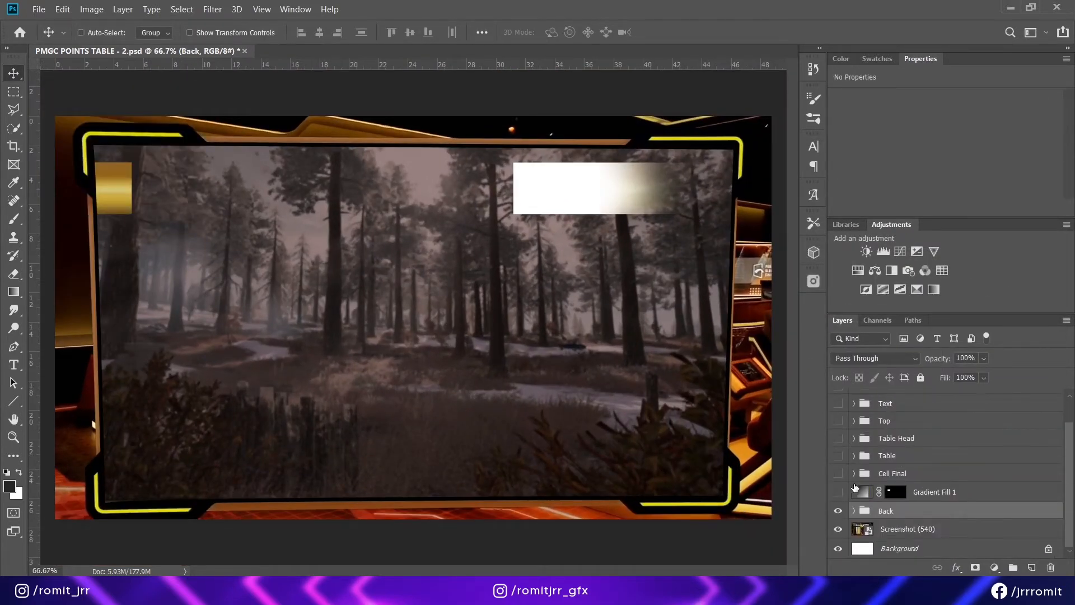
left_click(838, 511)
left_click(838, 512)
scroll(837, 509, "up", 1)
left_click(838, 438)
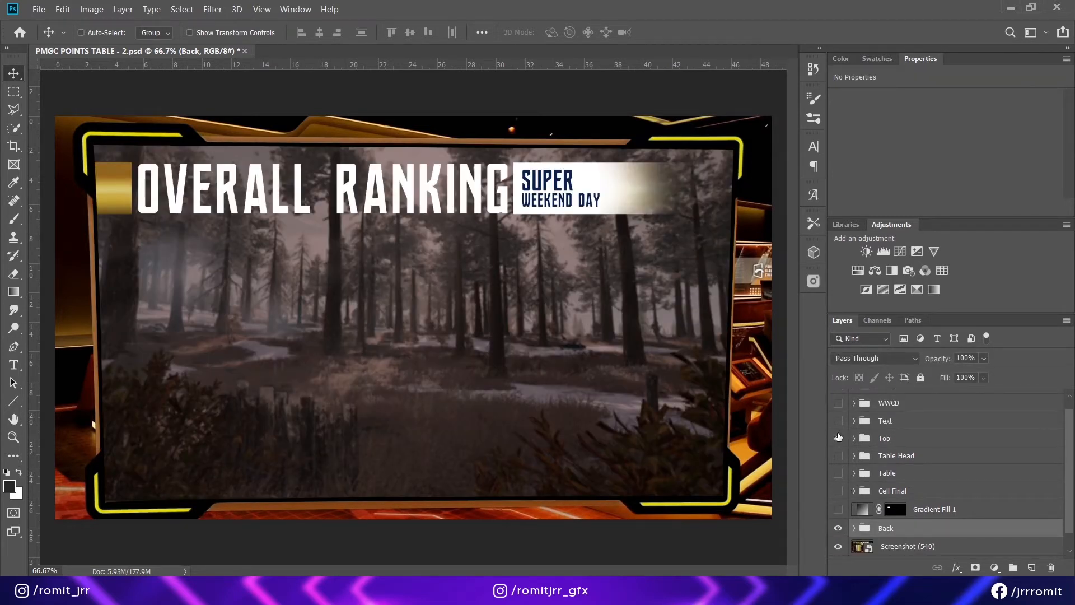
Step: Hide the Back group to expose the reference screenshot behind the title text
scroll(853, 526, "down", 1)
scroll(839, 482, "up", 2)
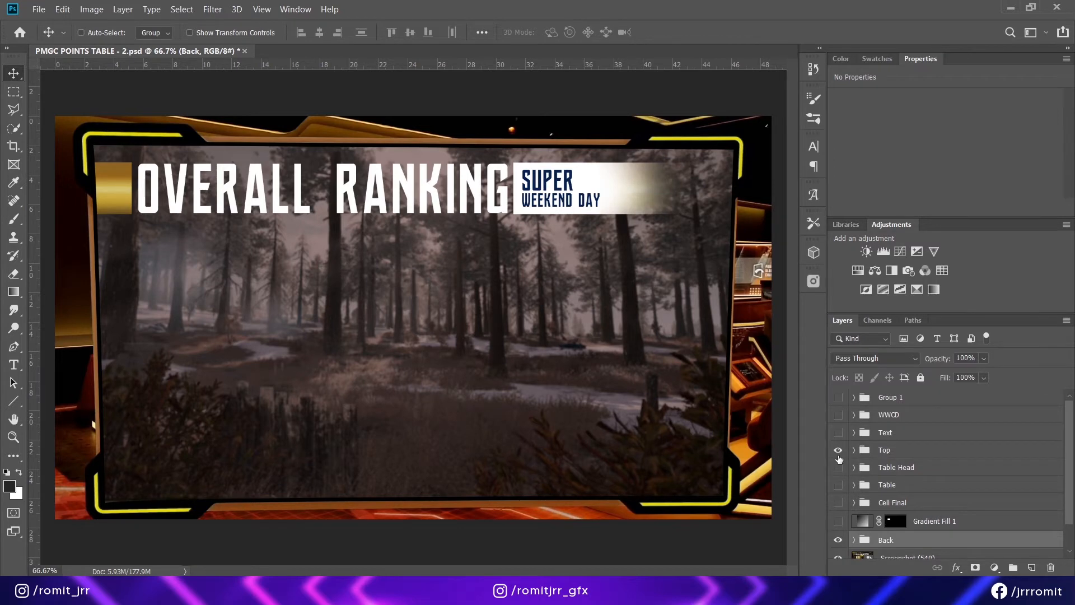
left_click(838, 541)
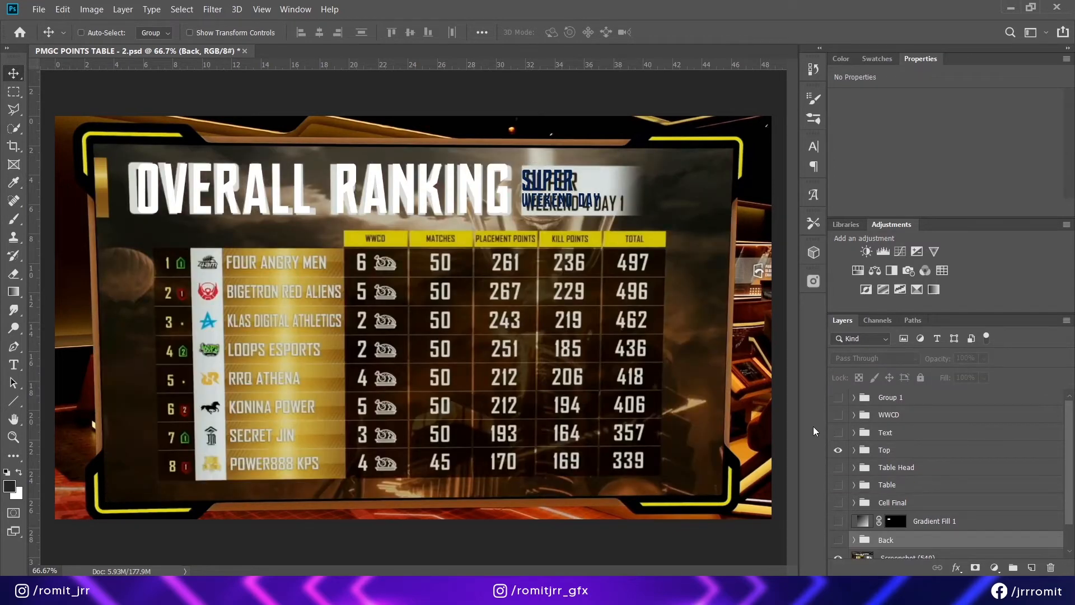
Step: Recolor the SUPER WEEKEND DAY text to the dark 242016 sampled from the reference
key("ctrl+plus")
key("ctrl+plus")
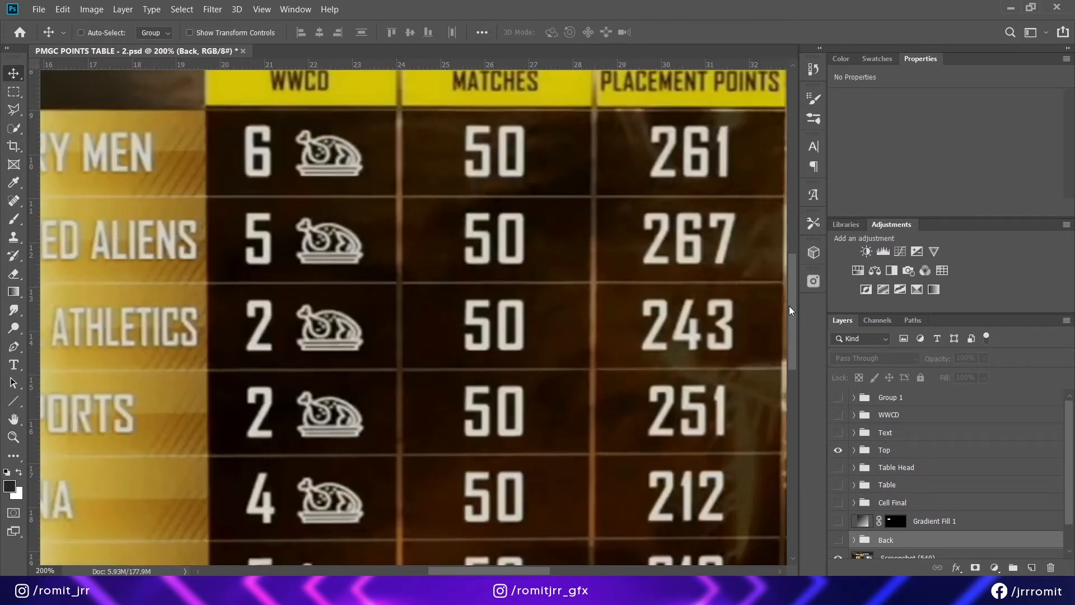
left_click_drag(791, 305, 793, 258)
left_click_drag(487, 570, 533, 570)
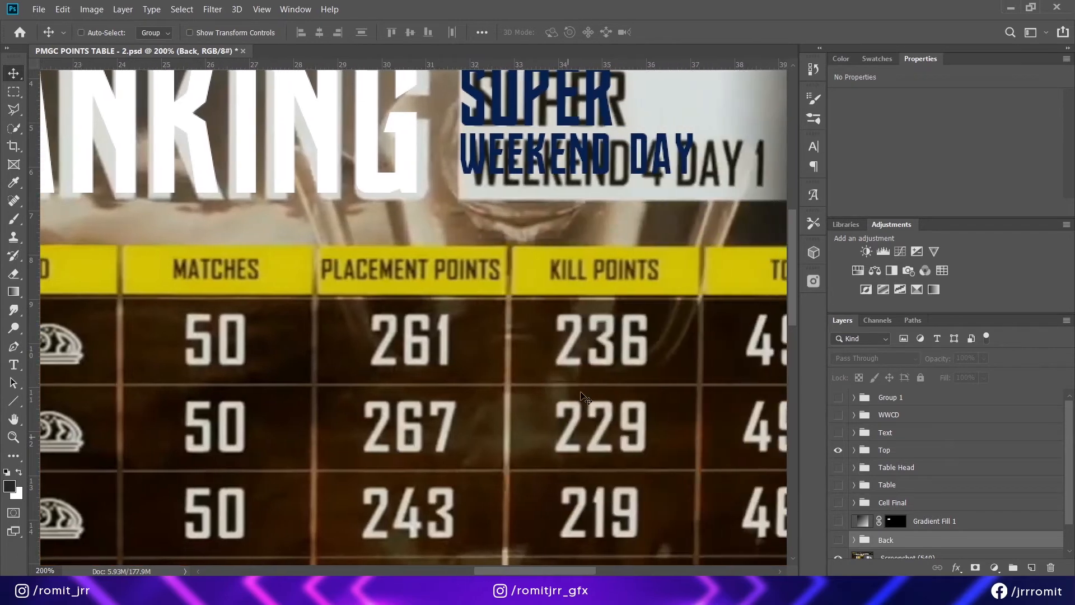
left_click_drag(575, 280, 534, 411)
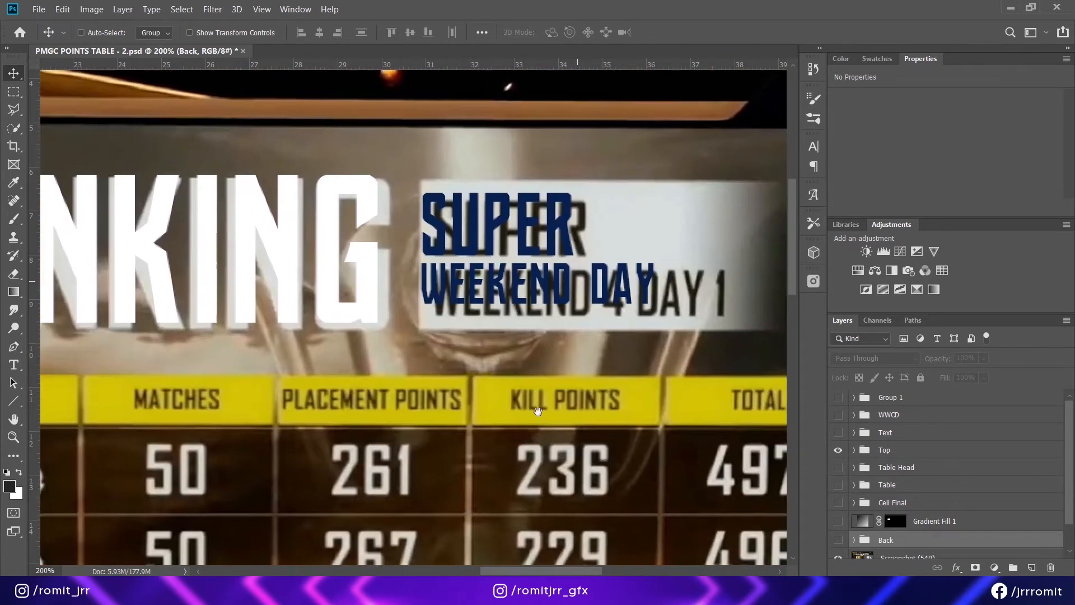
left_click(14, 366)
left_click(500, 238)
key("ctrl+a")
left_click(560, 32)
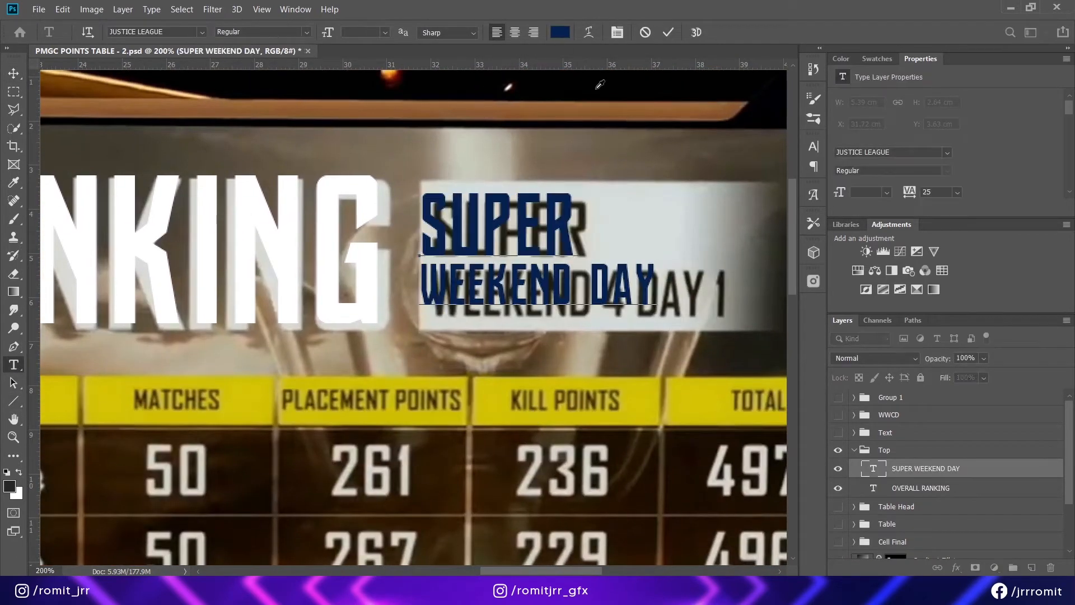
left_click(938, 328)
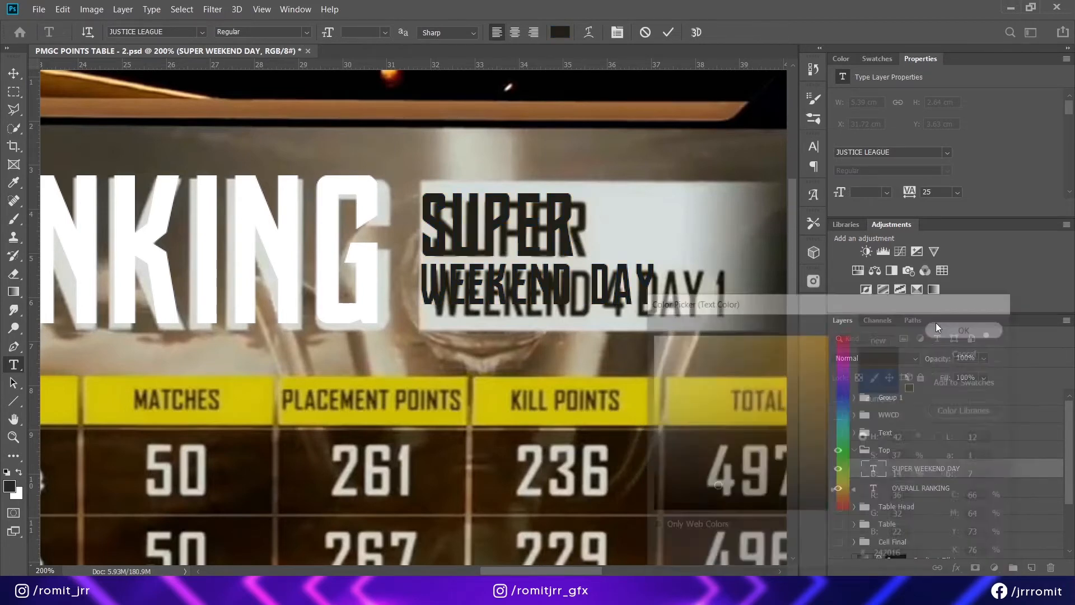
left_click(14, 73)
Step: Collapse the Top group, show the Back group again, and delete the Gradient Fill 1 layer
left_click(854, 451)
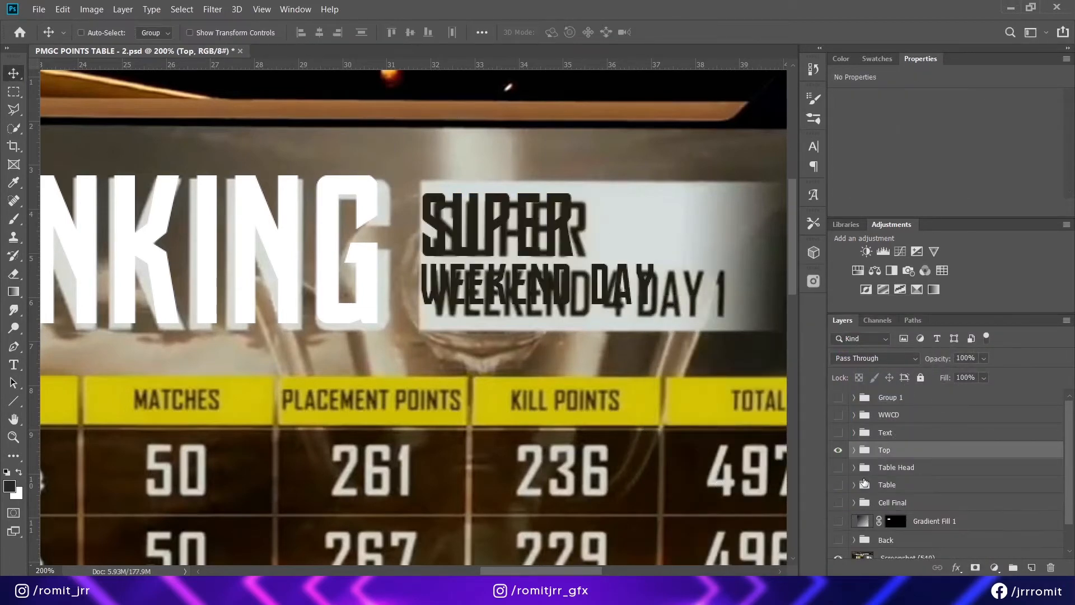
left_click(839, 540)
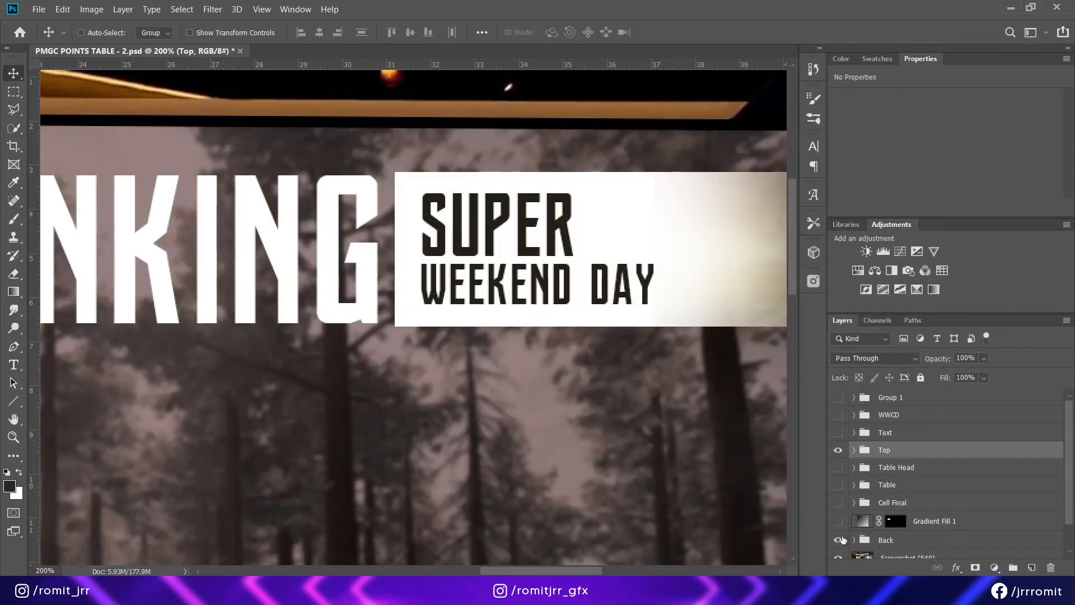
left_click(935, 520)
key("Delete")
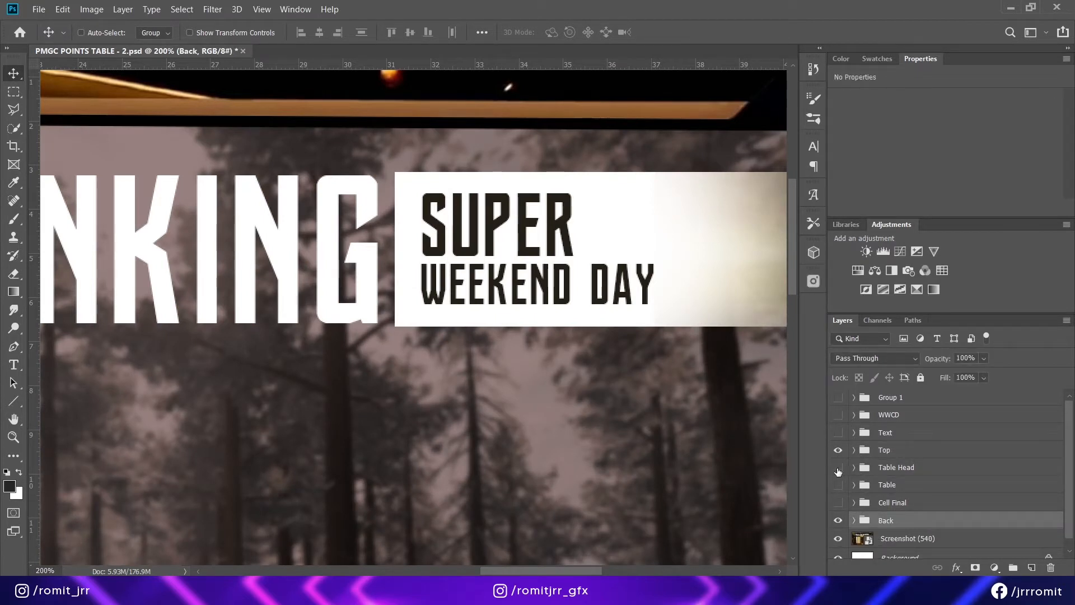
Step: Hide the Back group and recolor the table header cells' Color Overlay with the yellow cabc0a sampled from the reference
left_click(838, 520)
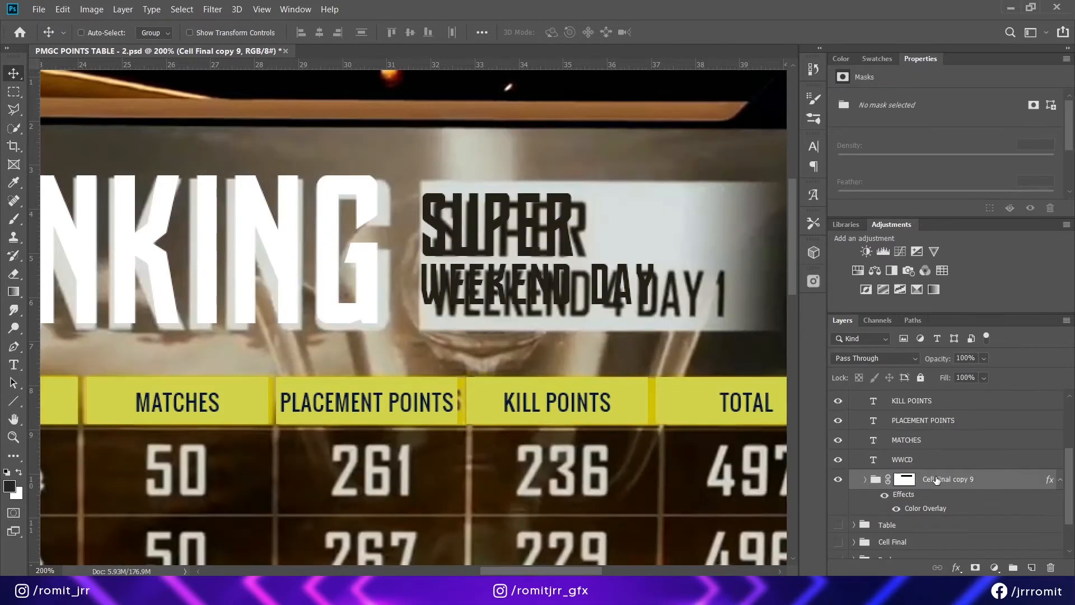
right_click(936, 480)
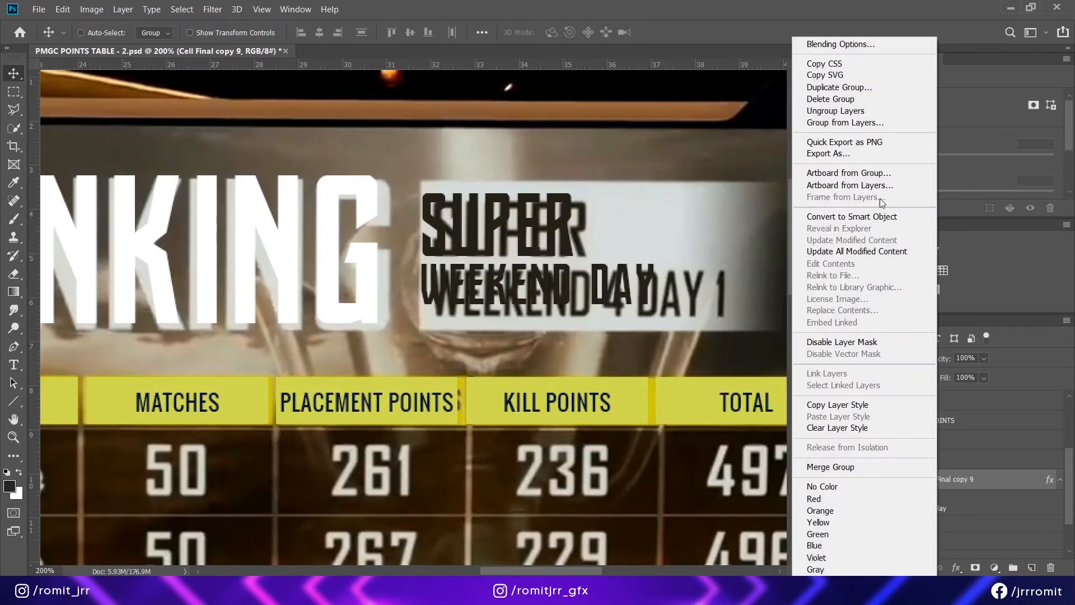
left_click(897, 45)
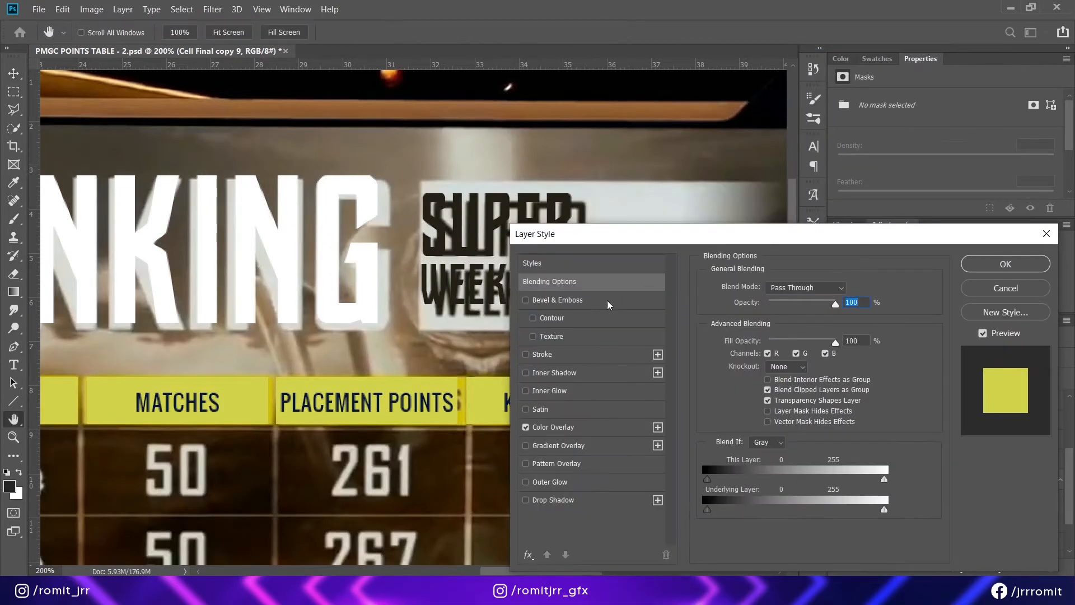
left_click(558, 426)
left_click(848, 288)
left_click(275, 385)
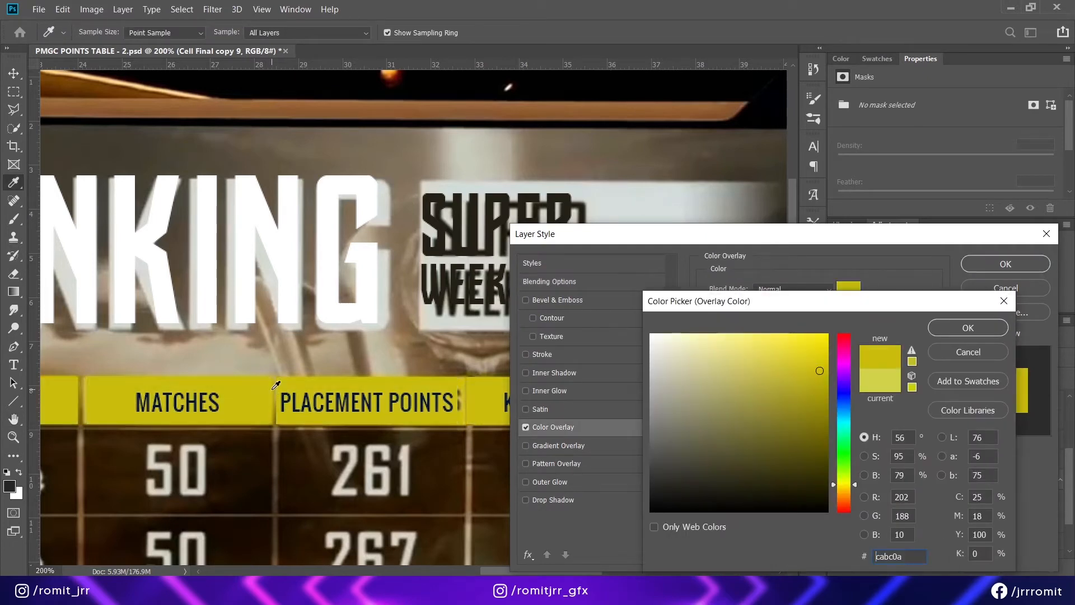
left_click(968, 327)
left_click(1005, 265)
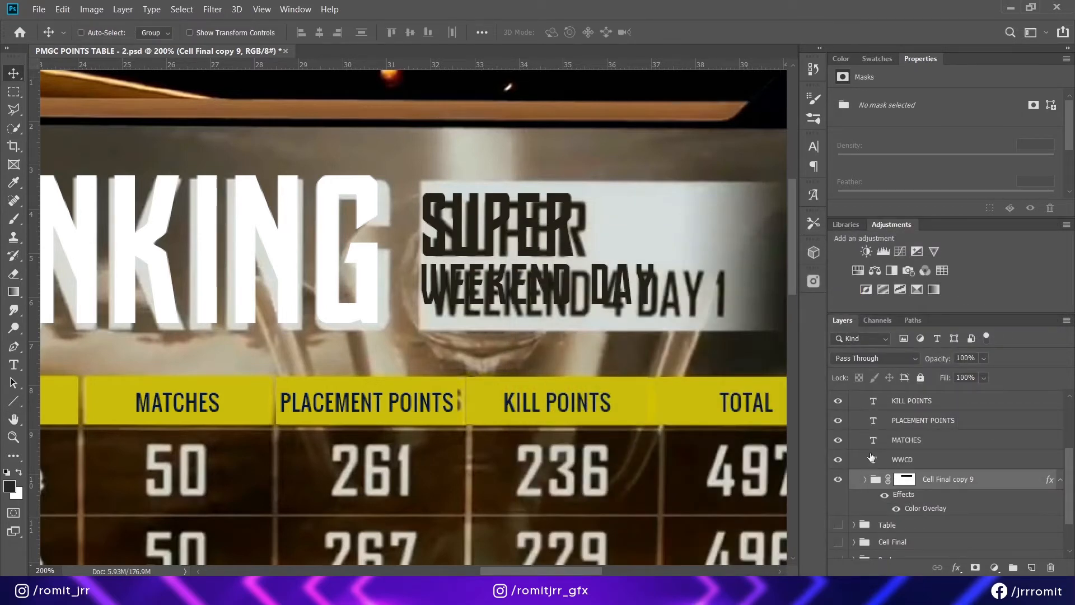
Step: Group the five column heading text layers from WWCD to TOTAL inside the Table Head group
scroll(867, 475, "up", 1)
left_click(14, 365)
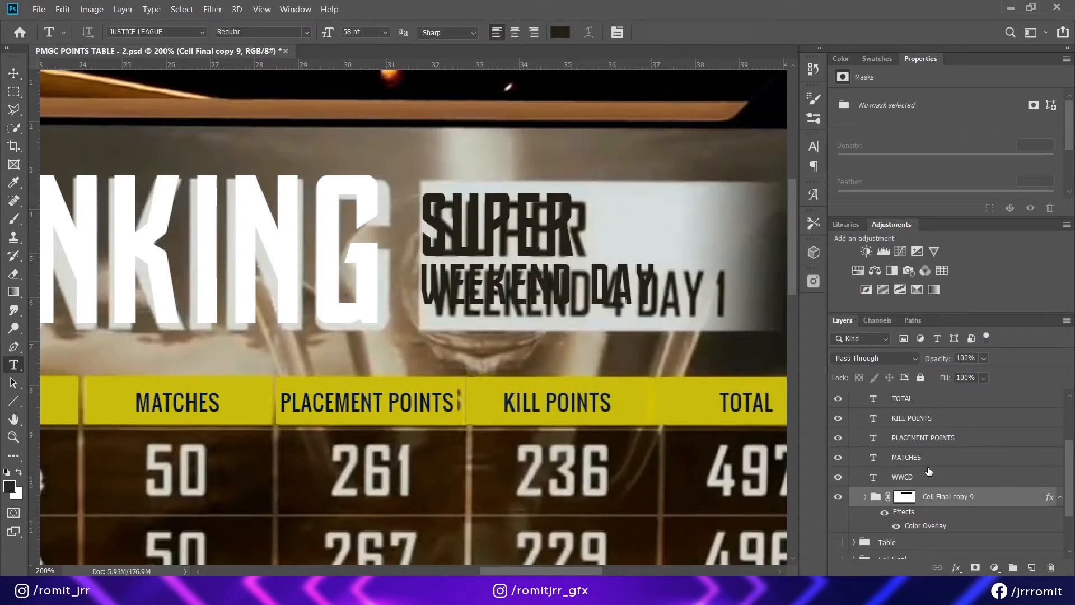
scroll(926, 473, "up", 2)
left_click(919, 509)
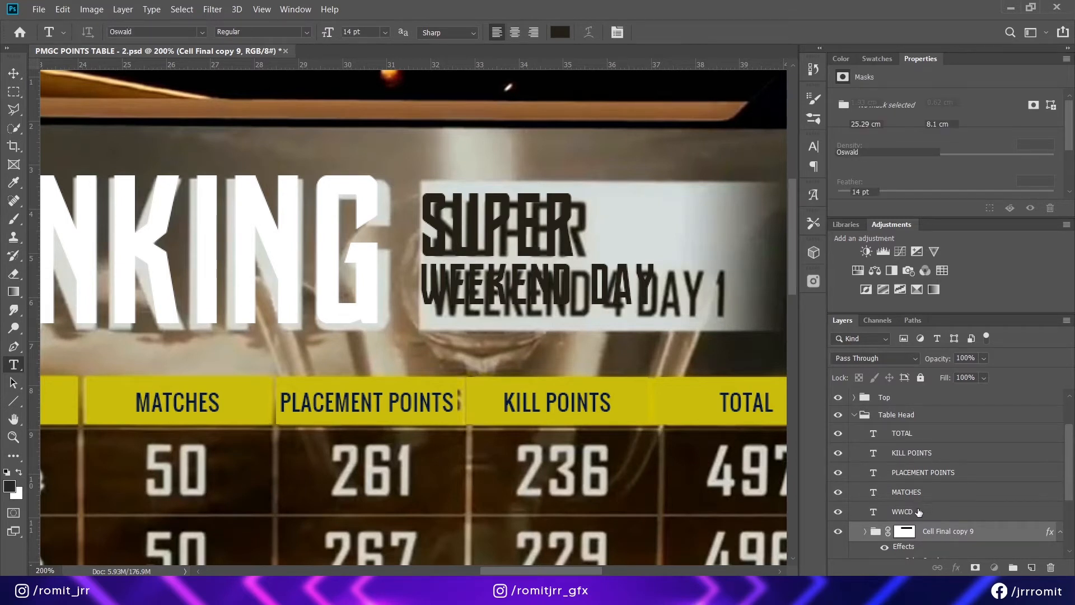
left_click(912, 433, "shift")
key("ctrl+g")
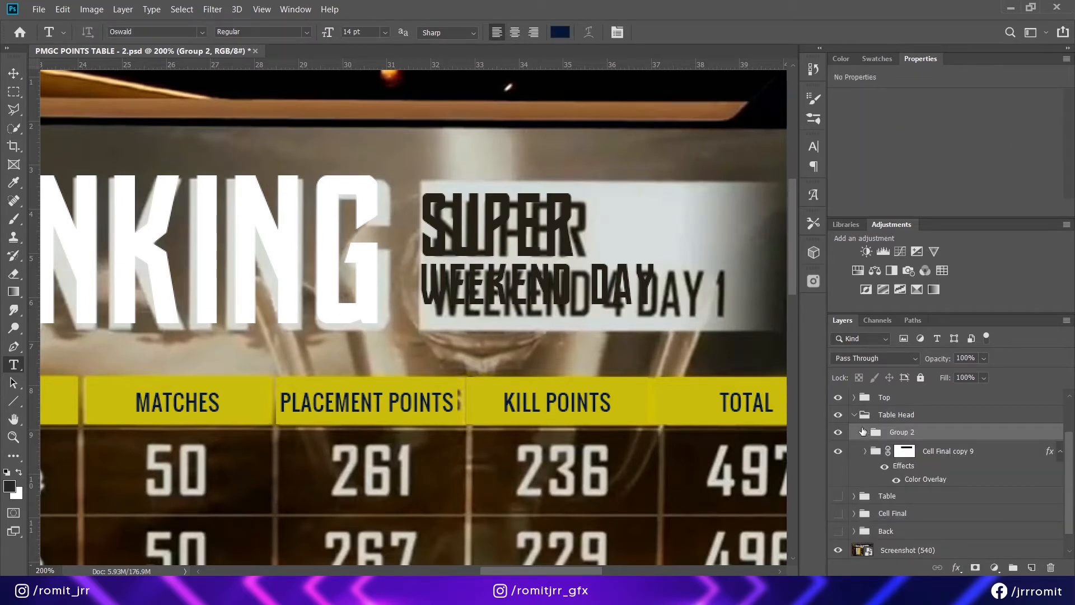
key("ctrl+minus")
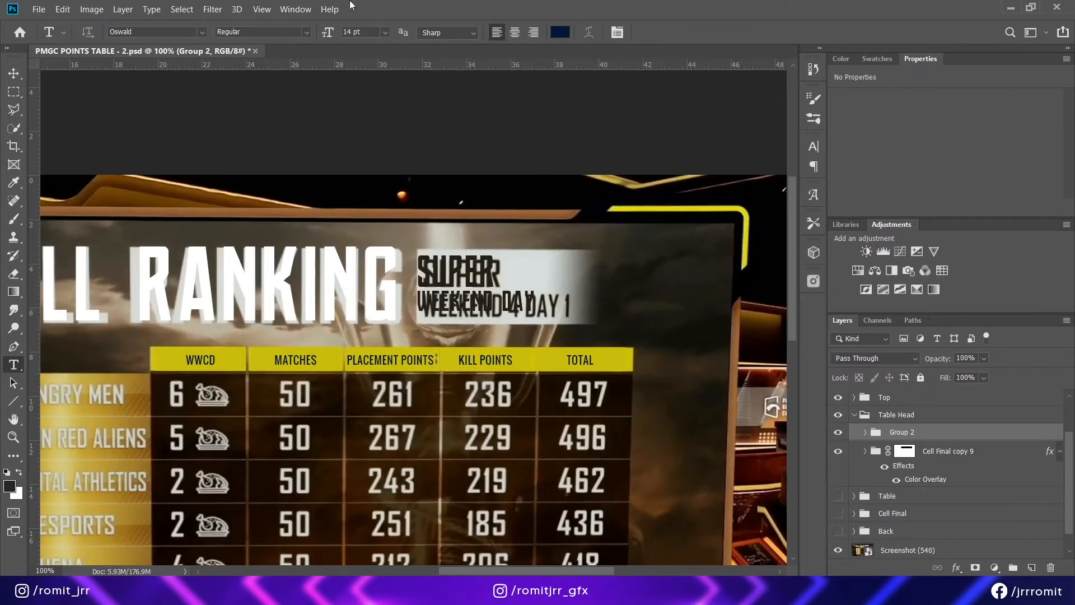
left_click(14, 91)
left_click_drag(144, 336, 649, 384)
left_click(994, 567)
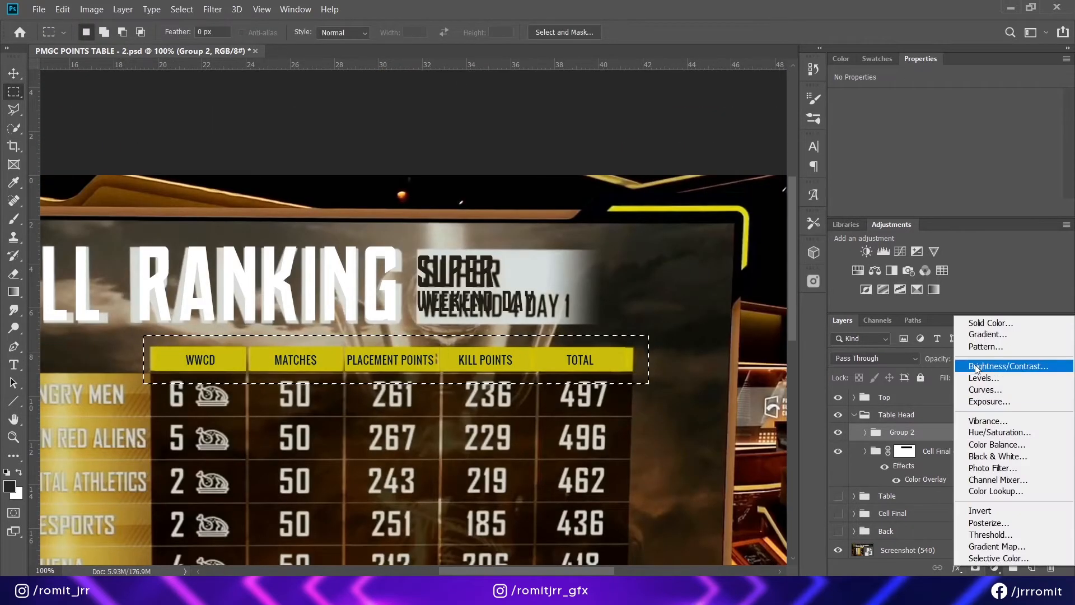
left_click(984, 319)
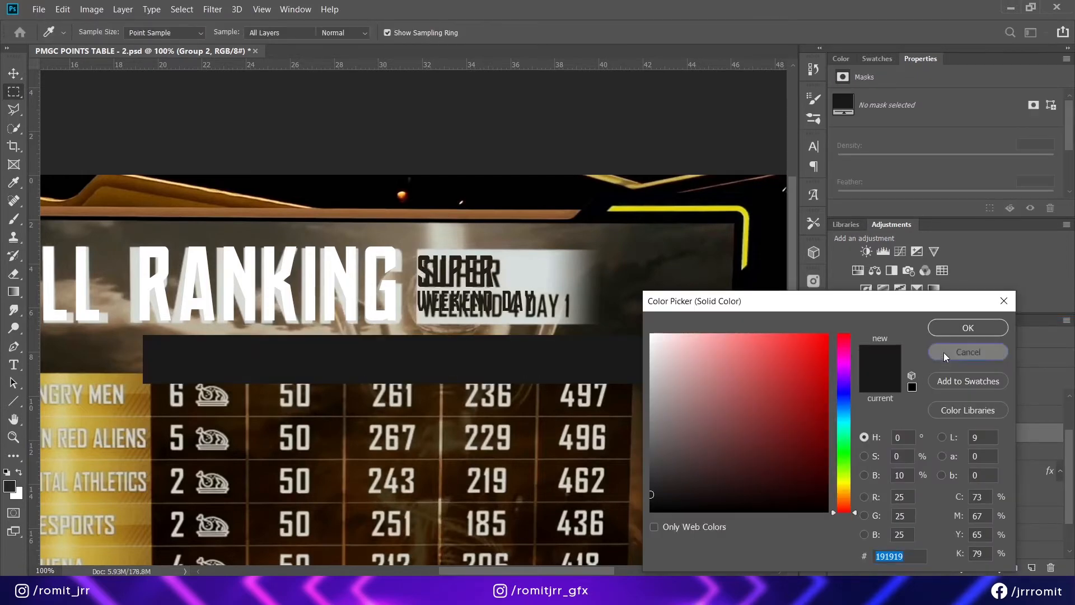
left_click(964, 353)
right_click(935, 433)
left_click(552, 343)
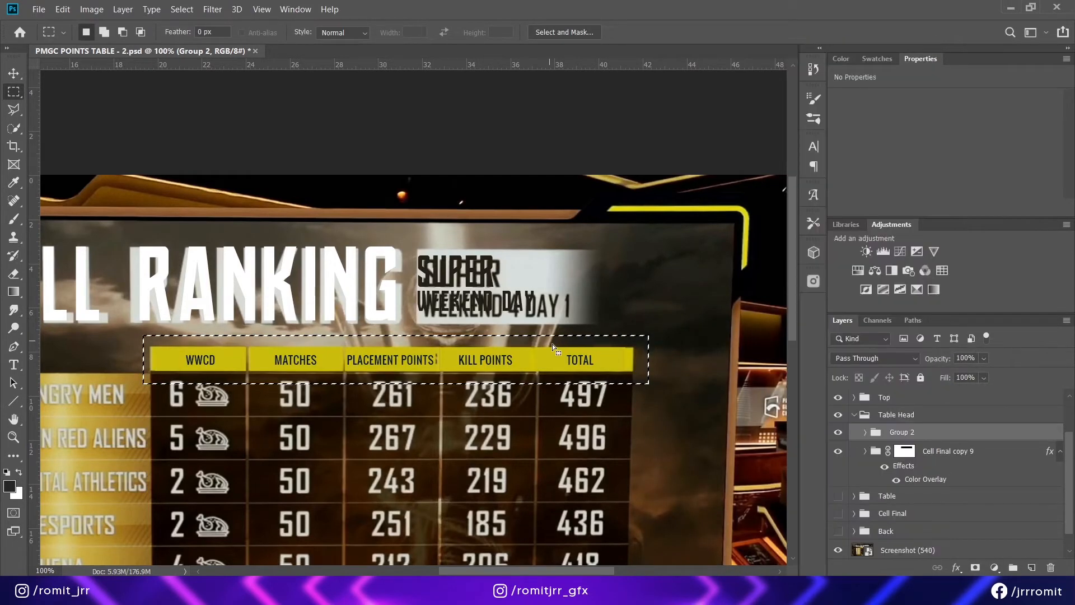
key("ctrl+d")
Step: Add a Color Overlay to the grouped column headings using the dark color sampled from the SUPER title text
right_click(895, 433)
left_click(913, 46)
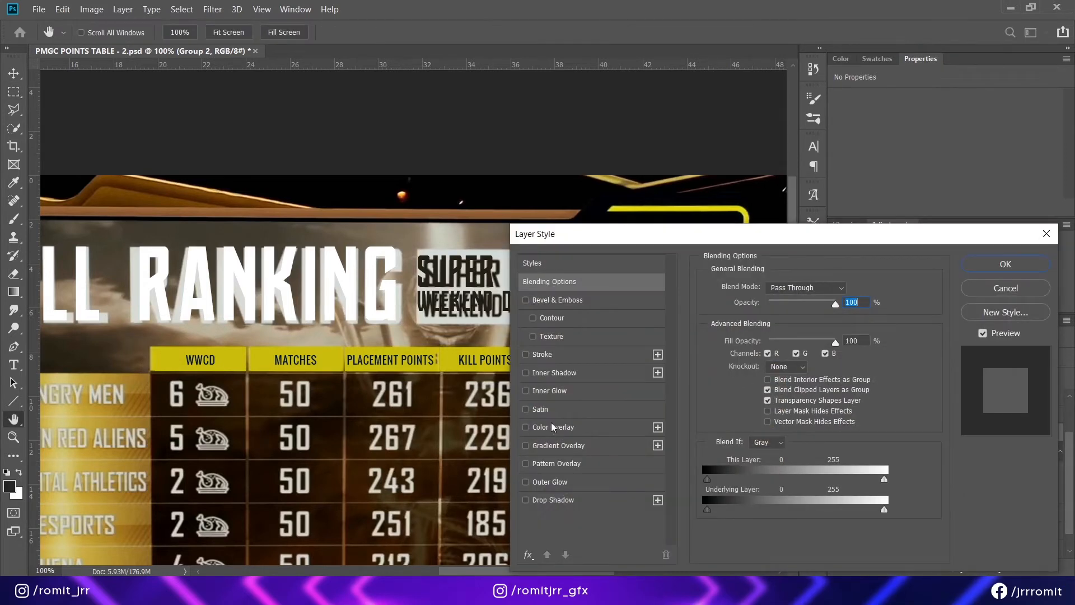
left_click(550, 427)
left_click(848, 286)
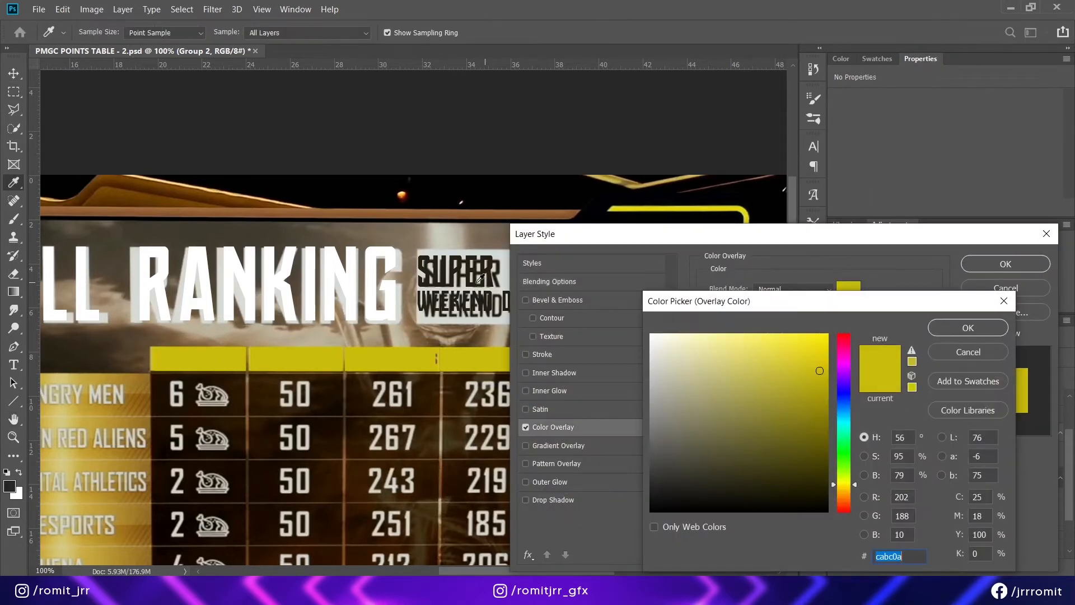
left_click(424, 263)
left_click(970, 327)
left_click(1006, 264)
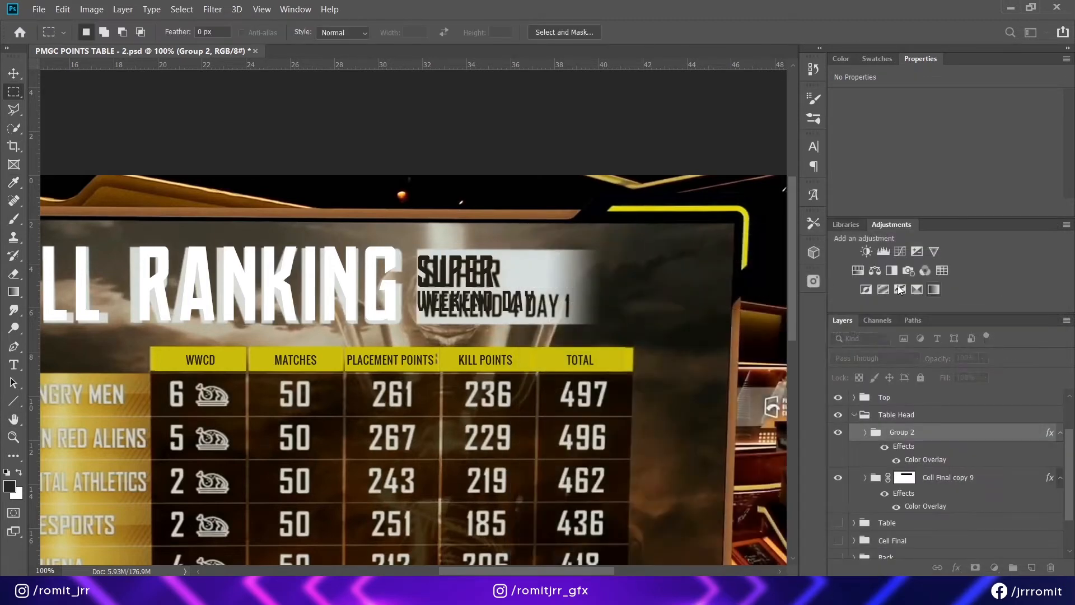
Step: Collapse the Table Head group and show the Back group to check the recolored header row
left_click(854, 415)
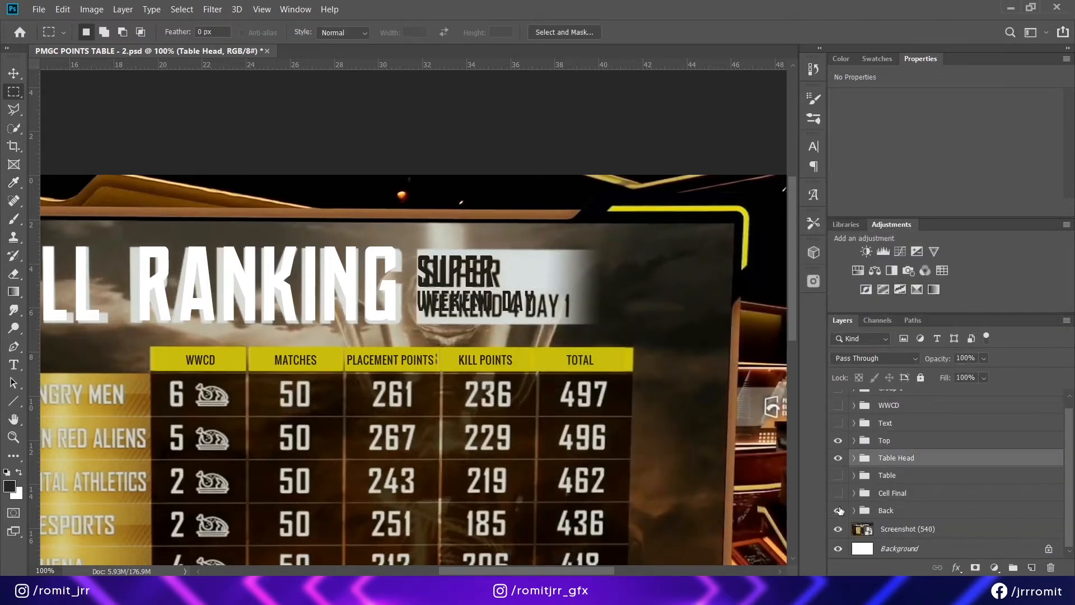
left_click(838, 511)
left_click(840, 510)
left_click(839, 510)
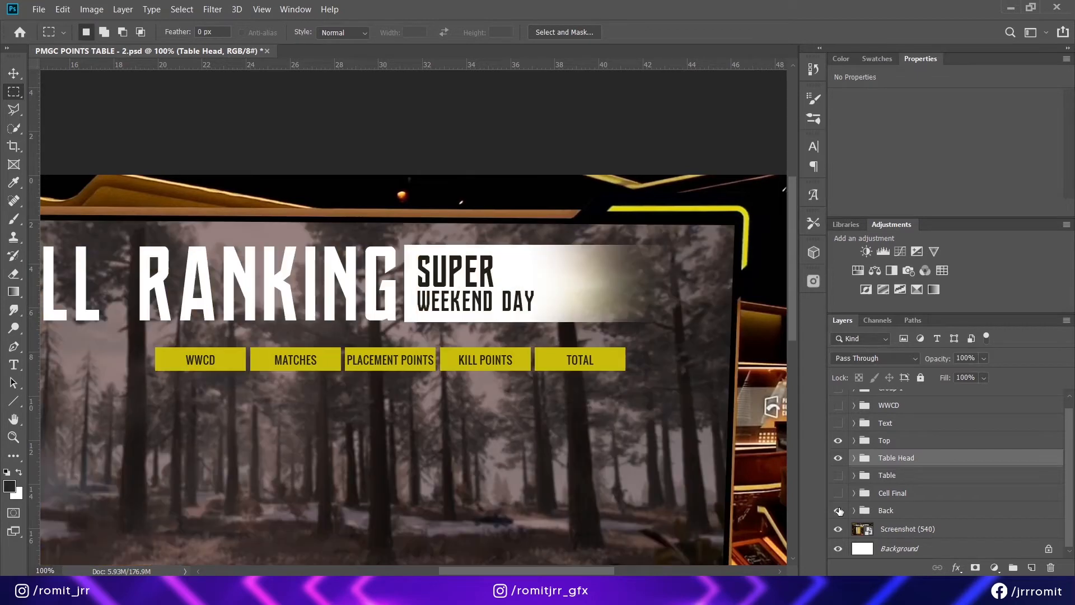
Step: Show and expand the Table group, with the Back group hidden to expose the reference behind its cells
left_click(837, 475)
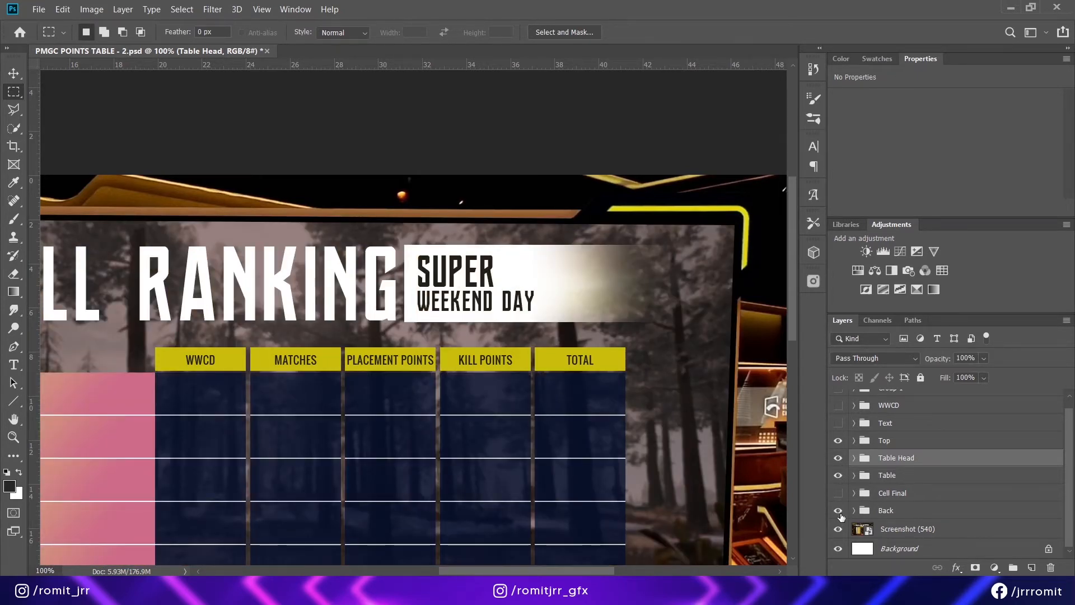
left_click(839, 511)
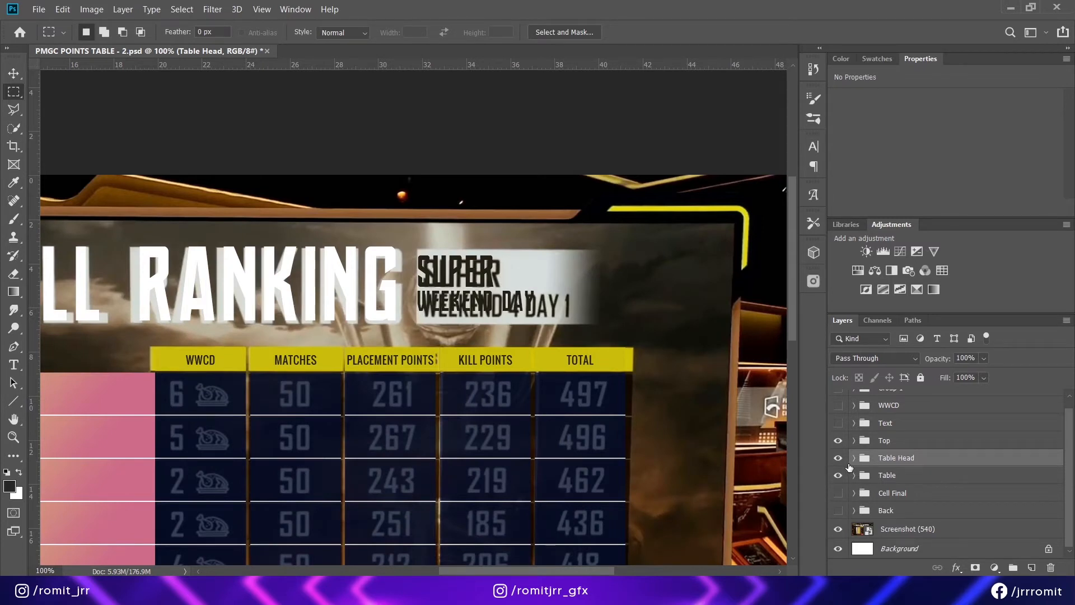
left_click(877, 476)
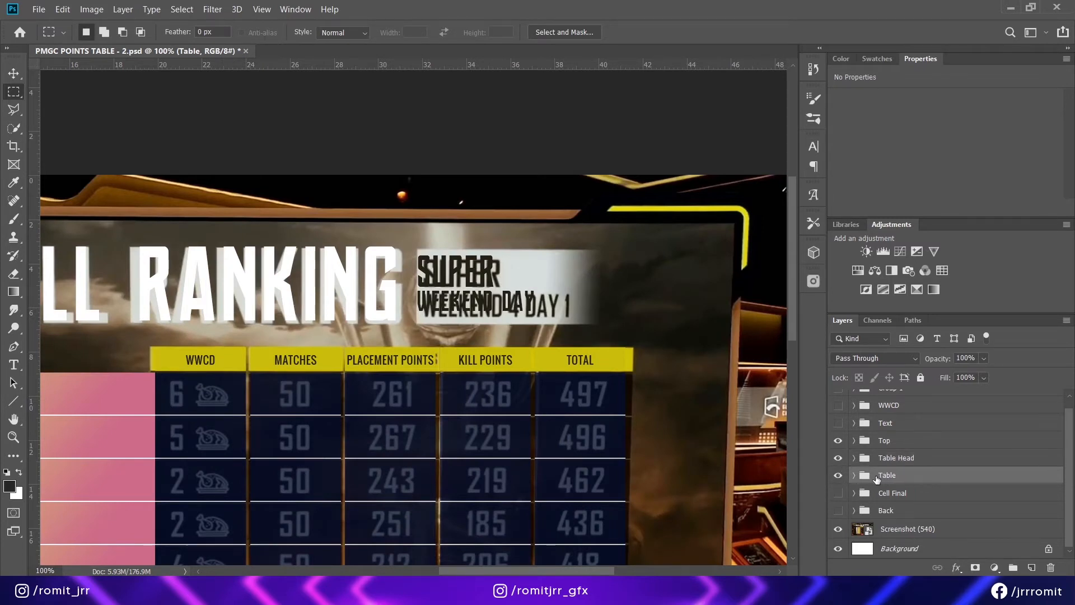
scroll(723, 437, "down", 2)
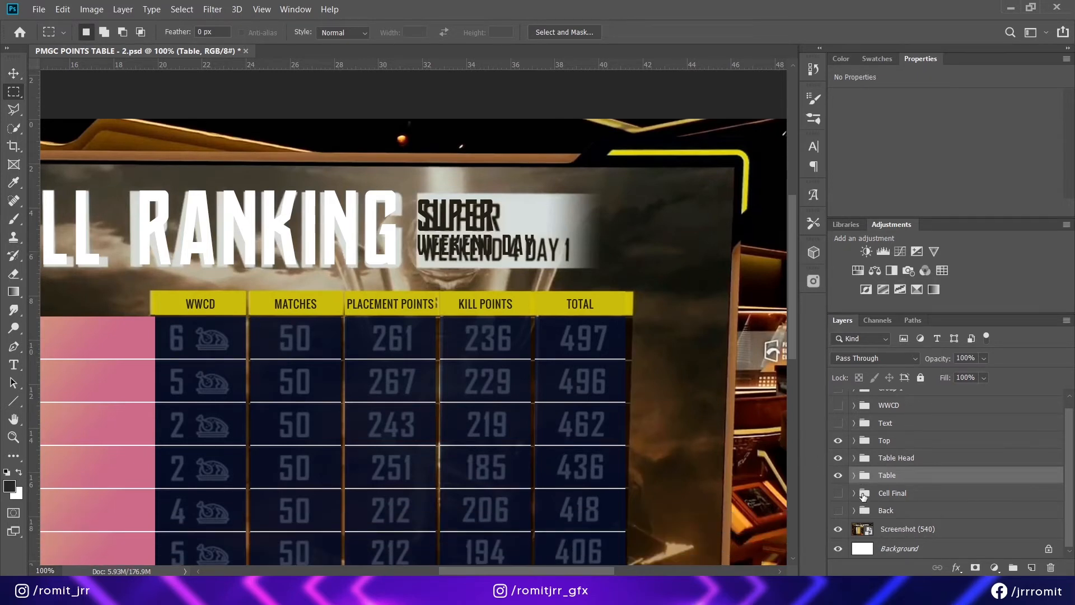
left_click(854, 475)
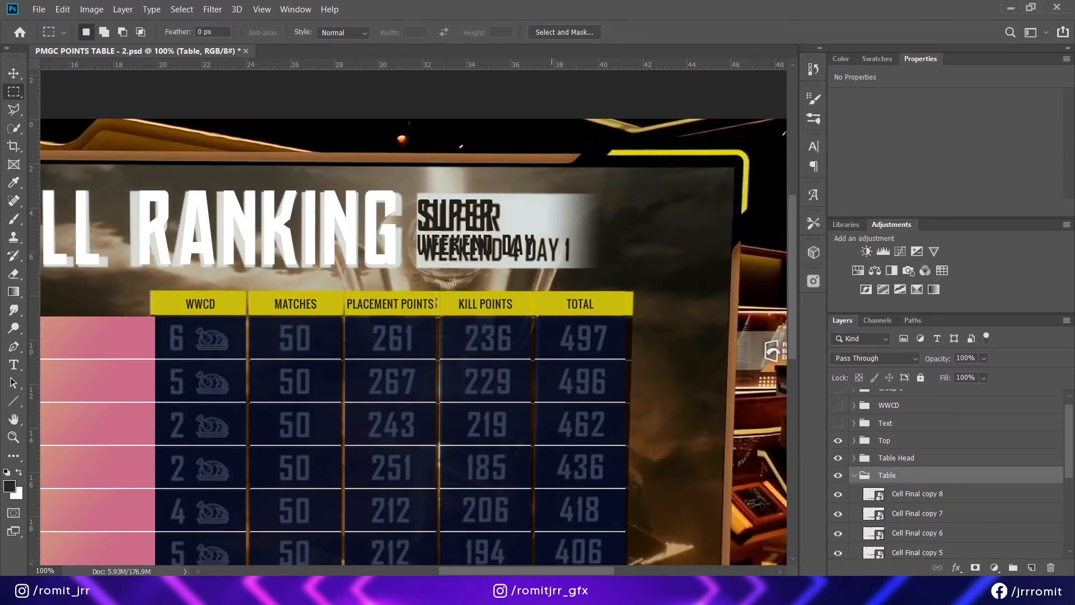
Step: Switch to the Eyedropper tool and hide the Table group to uncover the reference's table rows
left_click(14, 218)
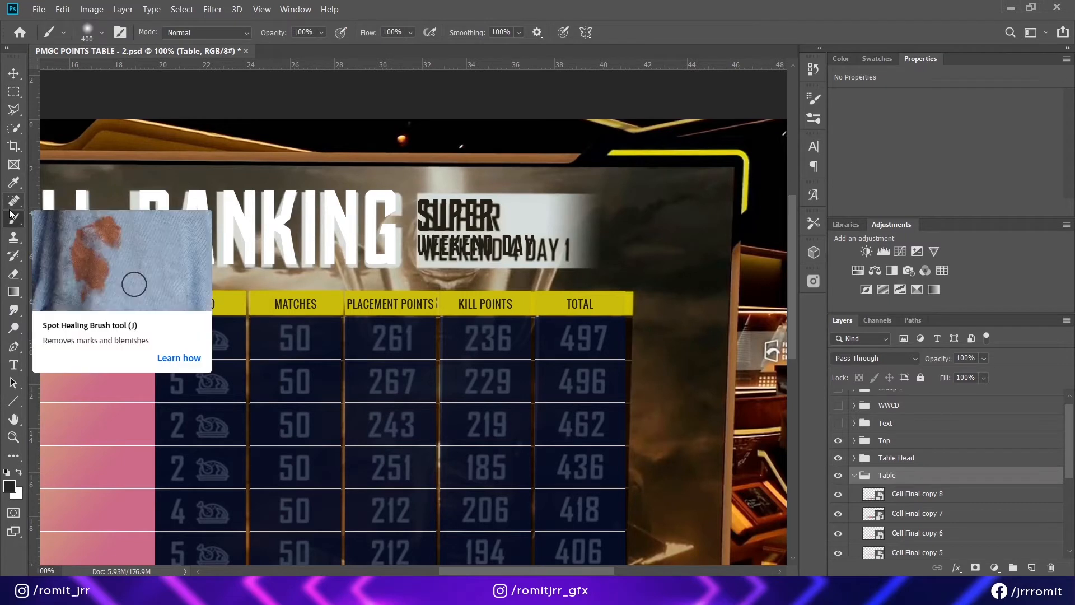
left_click(14, 182)
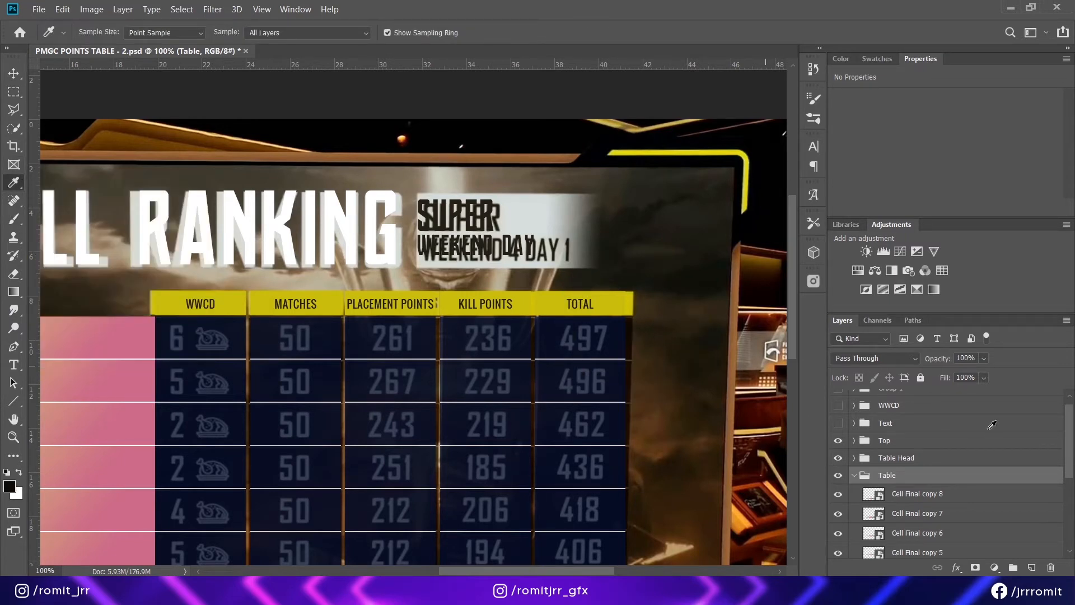
scroll(909, 458, "up", 1)
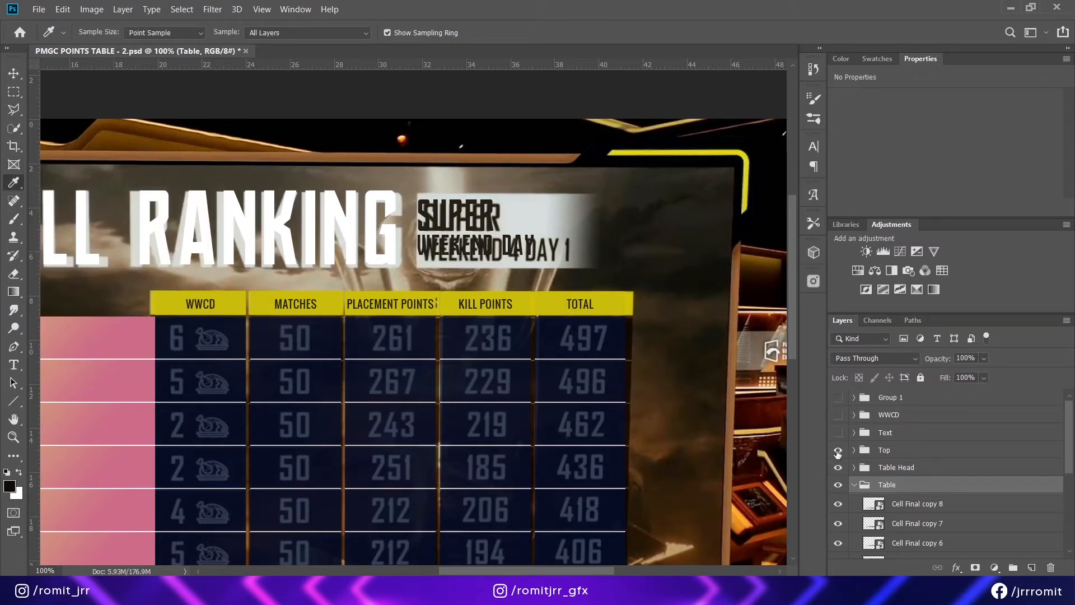
left_click(841, 467)
left_click(840, 468)
scroll(845, 477, "down", 2)
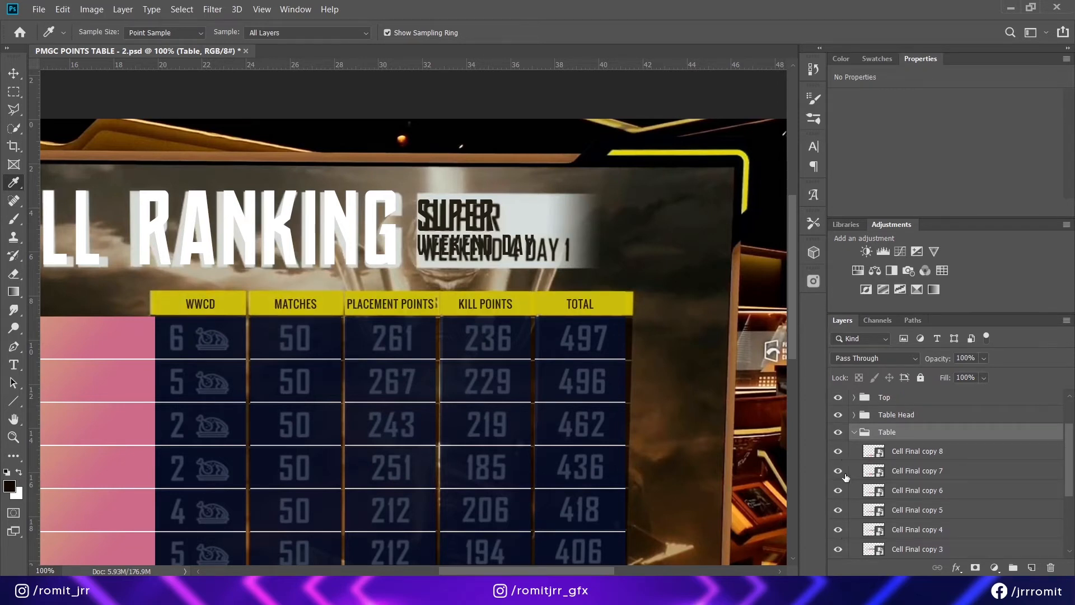
left_click(838, 431)
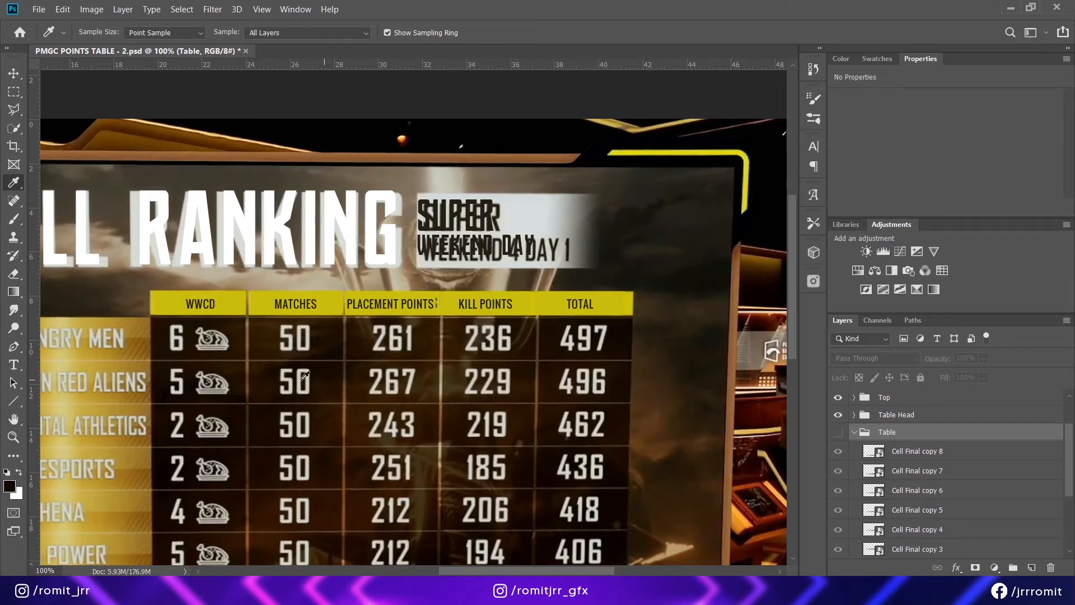
Step: Add a gradient fill layer above Table Head, limited to a rectangular area just above the team names column
left_click_drag(147, 366, 459, 365)
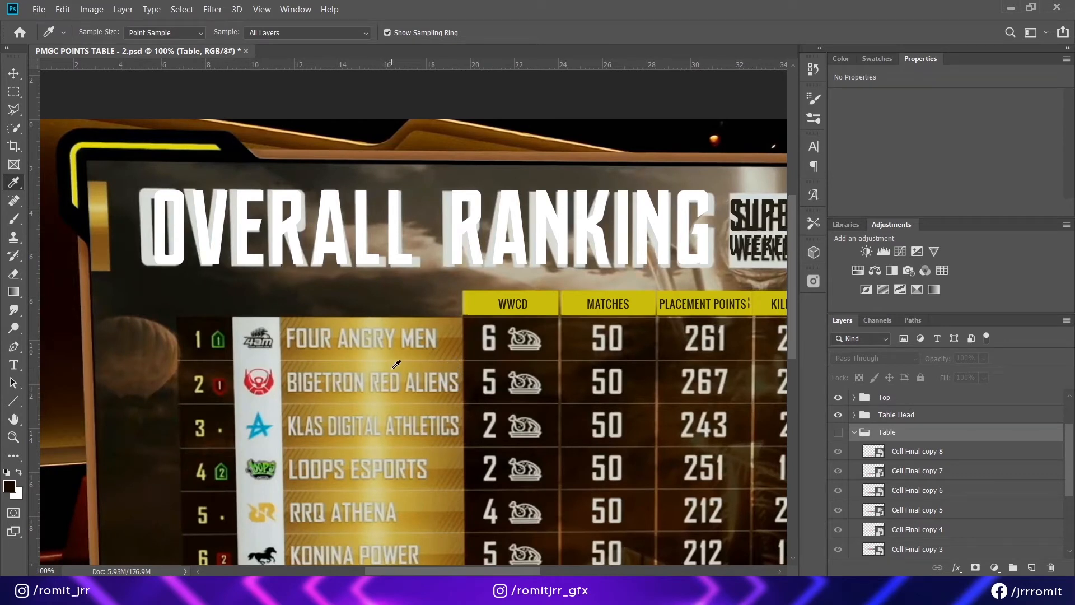
left_click(9, 94)
left_click(898, 415)
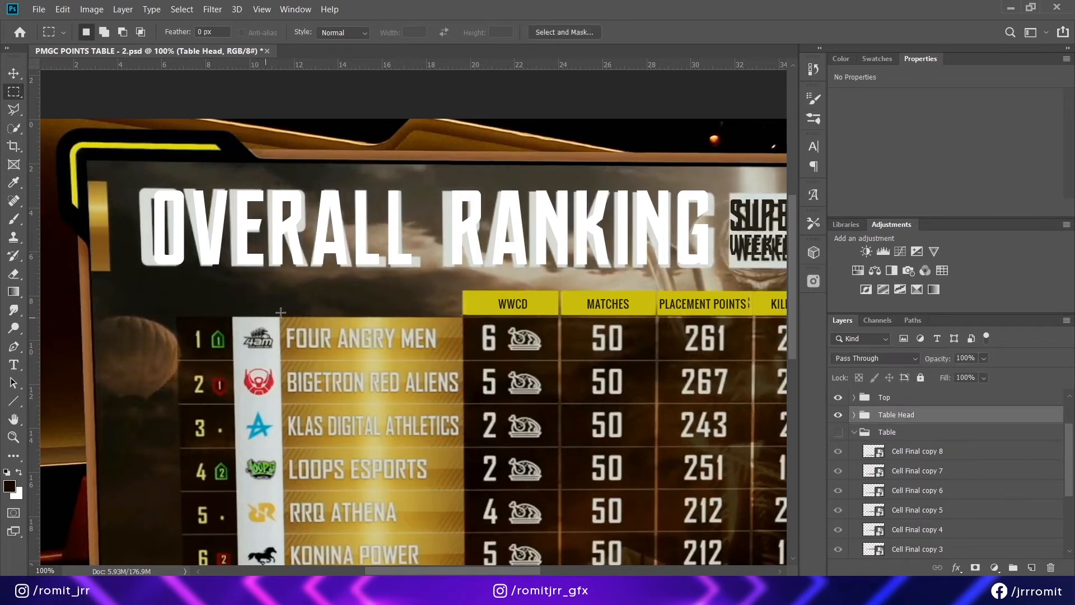
left_click_drag(276, 263, 459, 308)
left_click(995, 567)
left_click(988, 334)
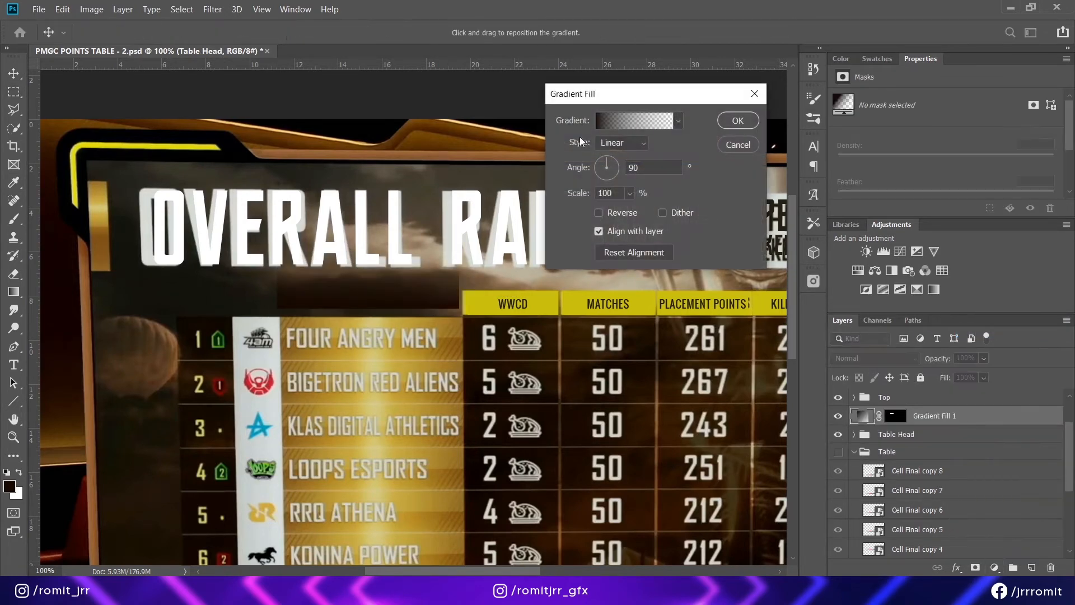
Step: Set the gradient fill's angle to 0° and apply the Black, White preset
type("0")
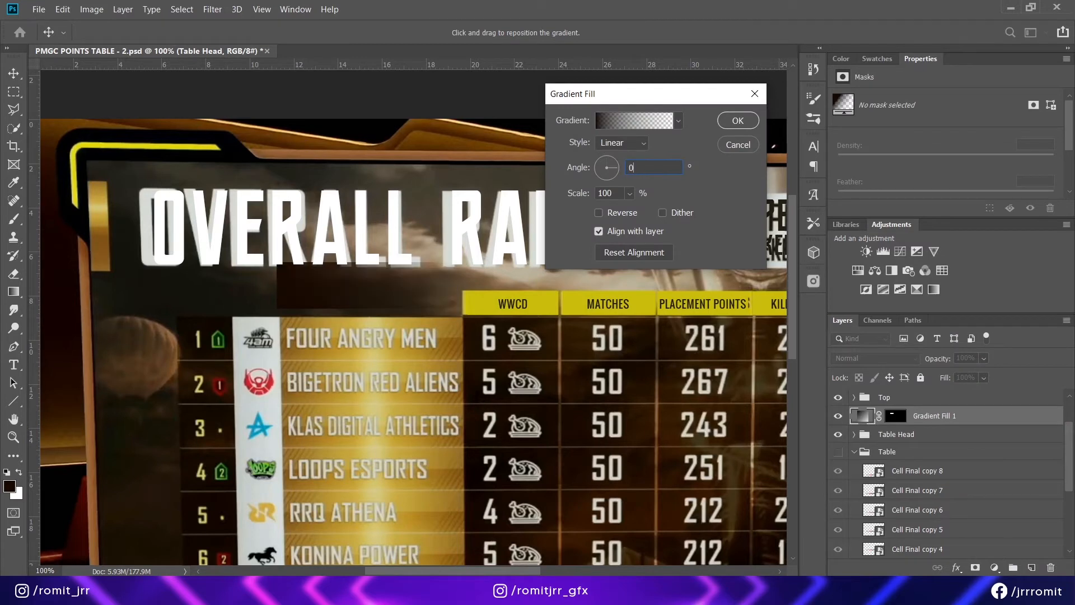
left_click(600, 127)
left_click(532, 121)
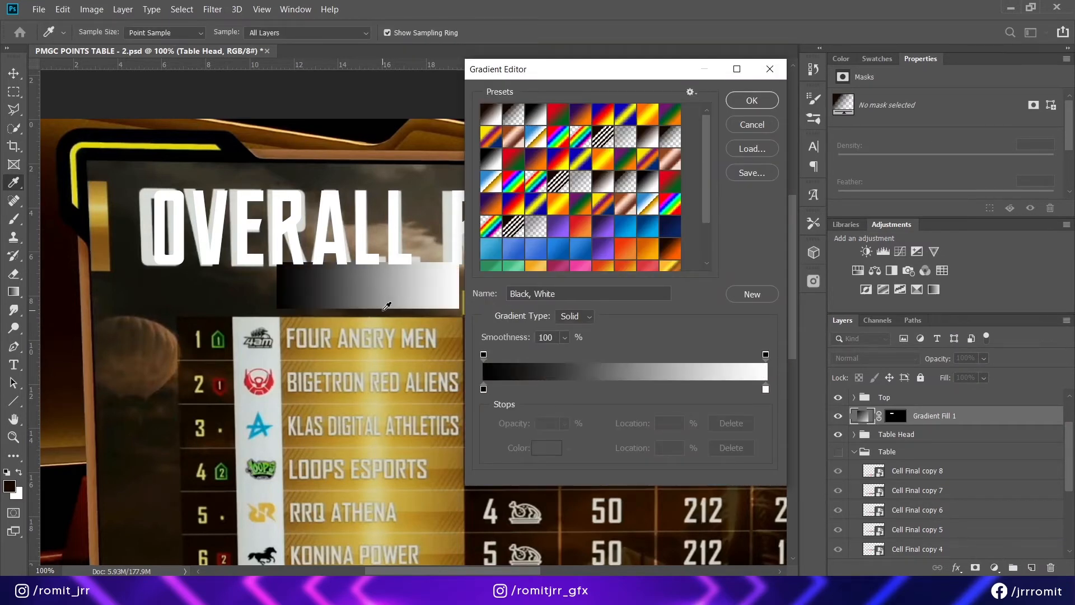
Step: Set the gradient's start stop to #84744f and end stop to #926c26, sampling the edges of the reference's first team name cell
key("ctrl+plus")
key("ctrl+plus")
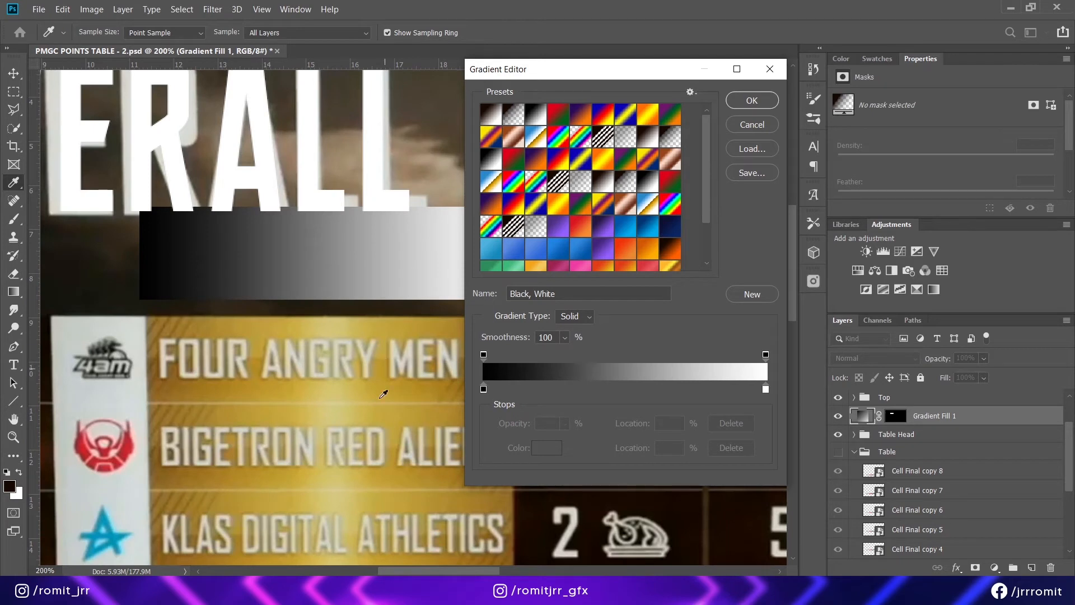
left_click_drag(359, 455, 357, 428)
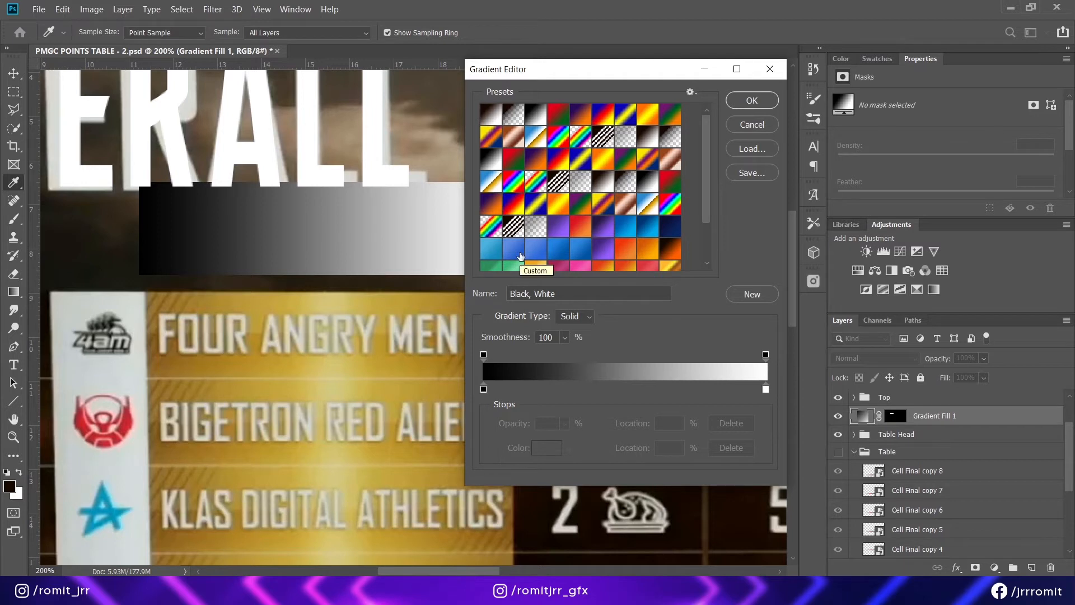
double_click(484, 391)
left_click(722, 419)
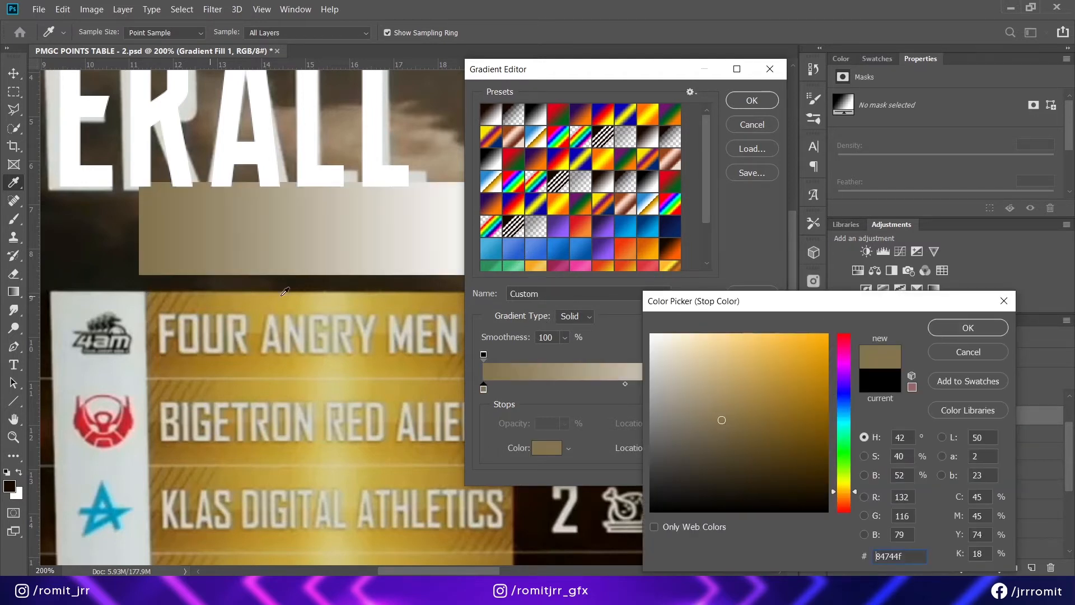
left_click(959, 326)
left_click_drag(589, 79, 721, 78)
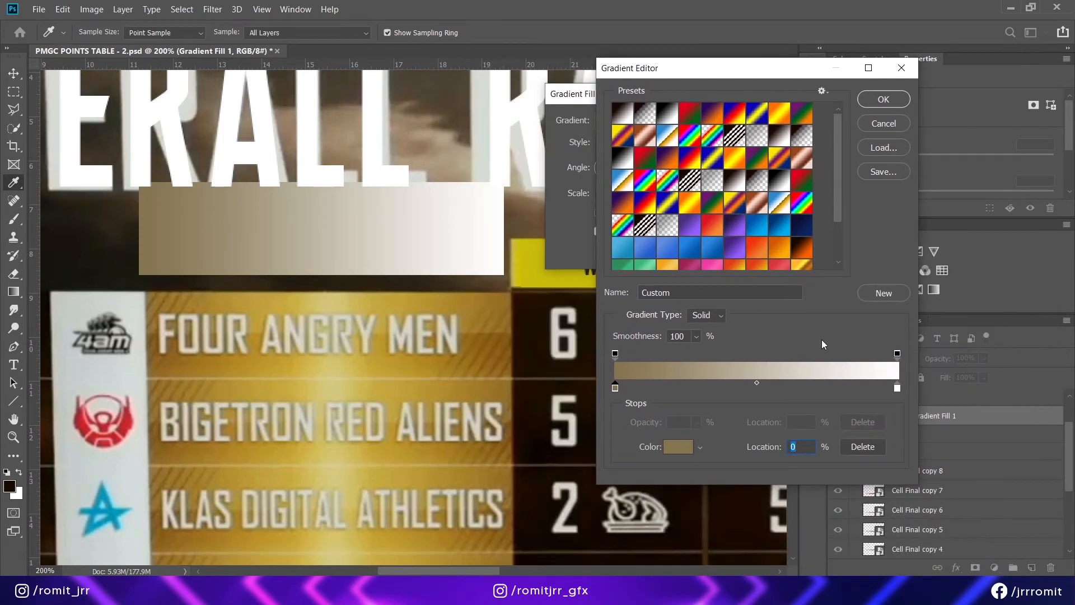
double_click(898, 388)
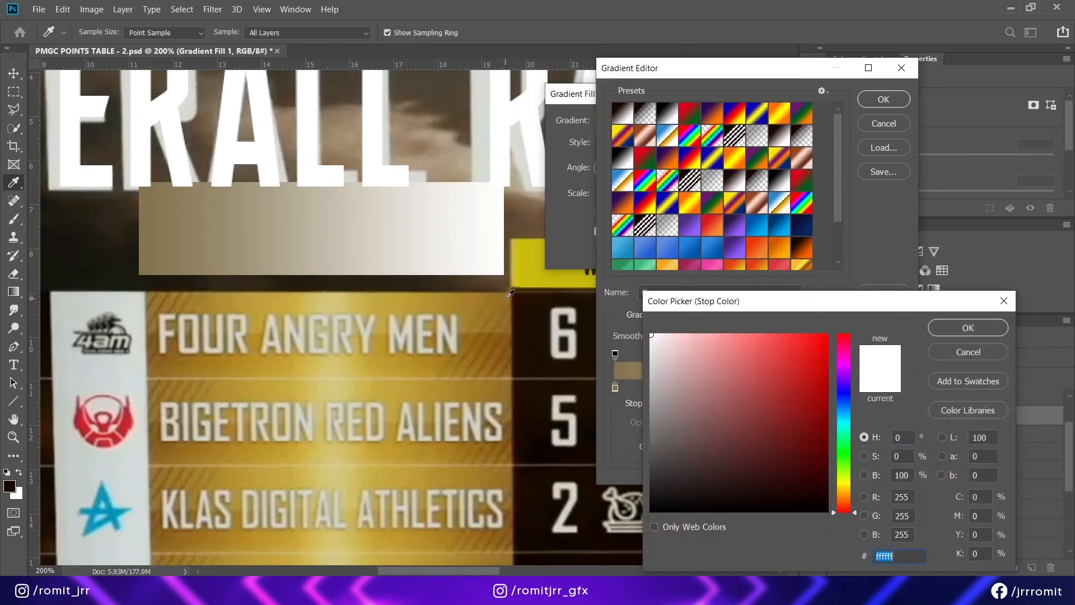
left_click(505, 299)
left_click(968, 328)
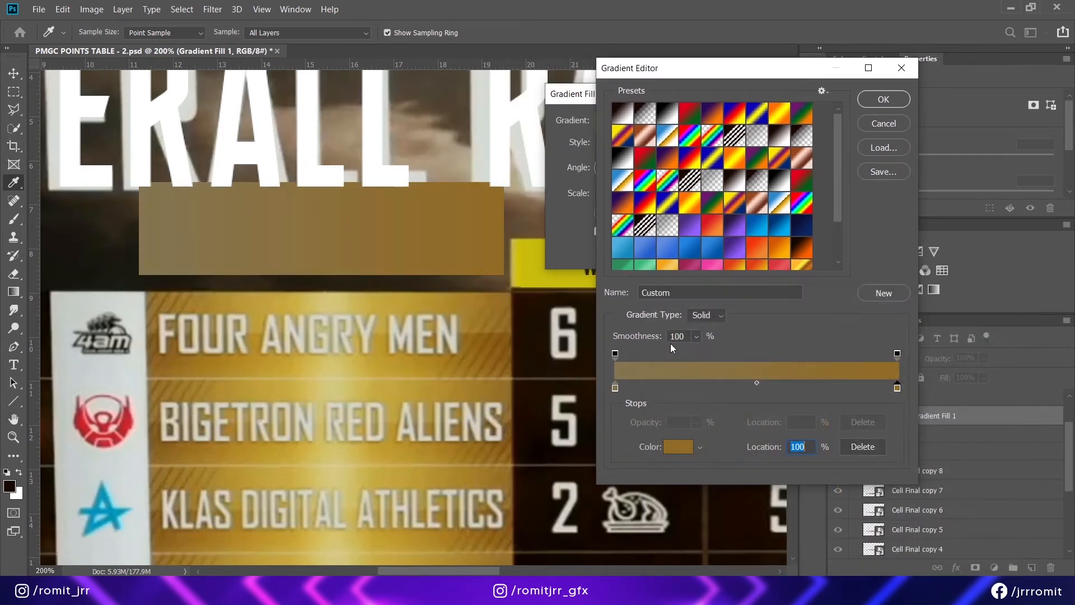
Step: Add two gold colour stops at about one third and 68% of the gradient, sampling their tones from the reference's first team name cell
left_click(710, 388)
double_click(709, 388)
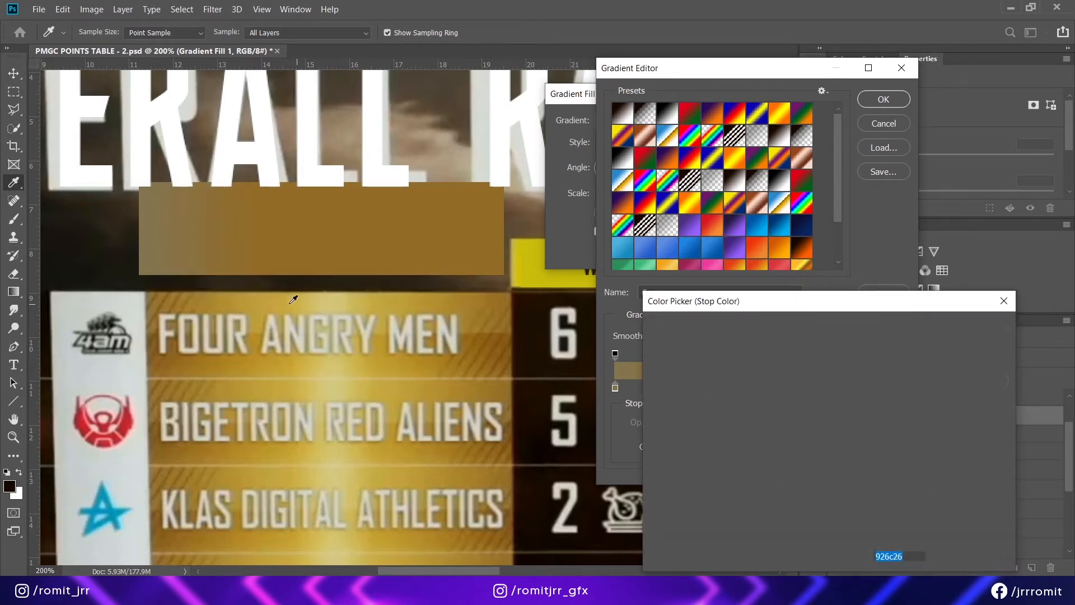
left_click(288, 298)
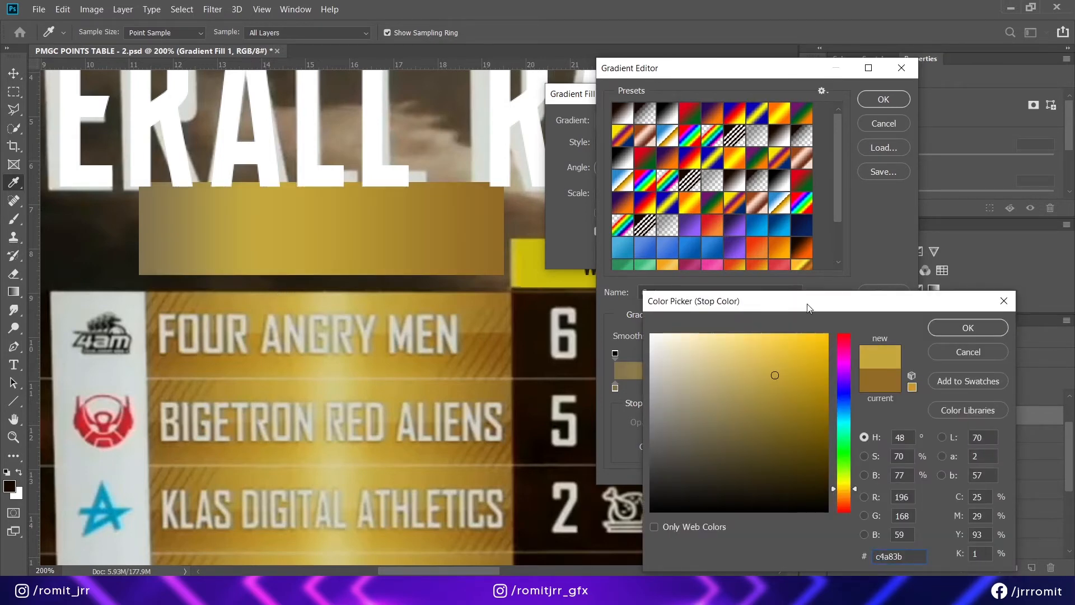
left_click(953, 330)
left_click(805, 388)
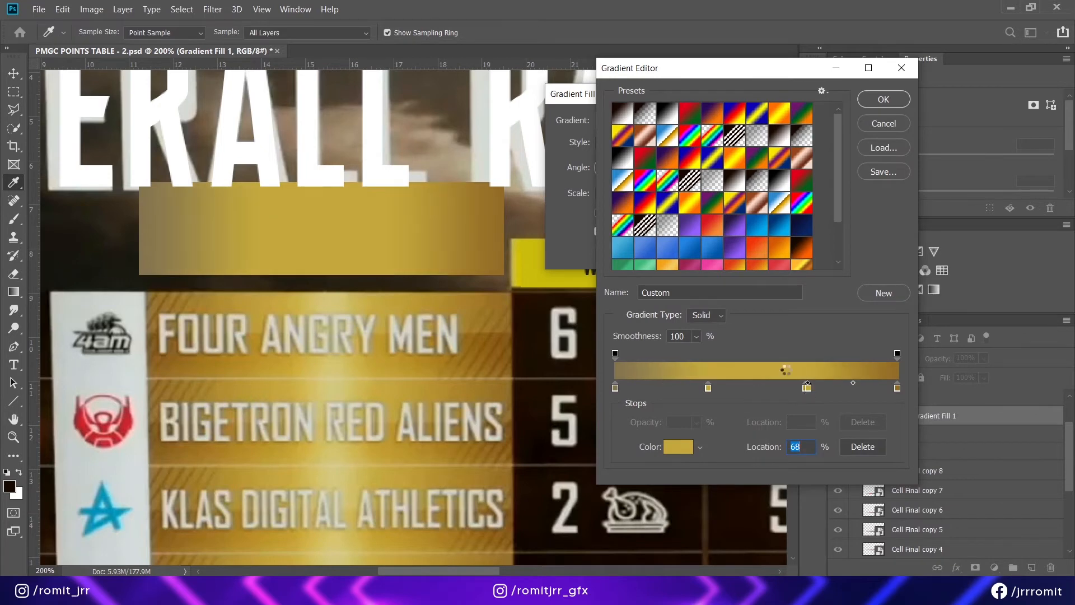
double_click(805, 388)
left_click(384, 295)
left_click(947, 327)
Step: Add a pale gold colour stop at 52%, sampled from the bright centre of the reference's first team name cell
double_click(763, 388)
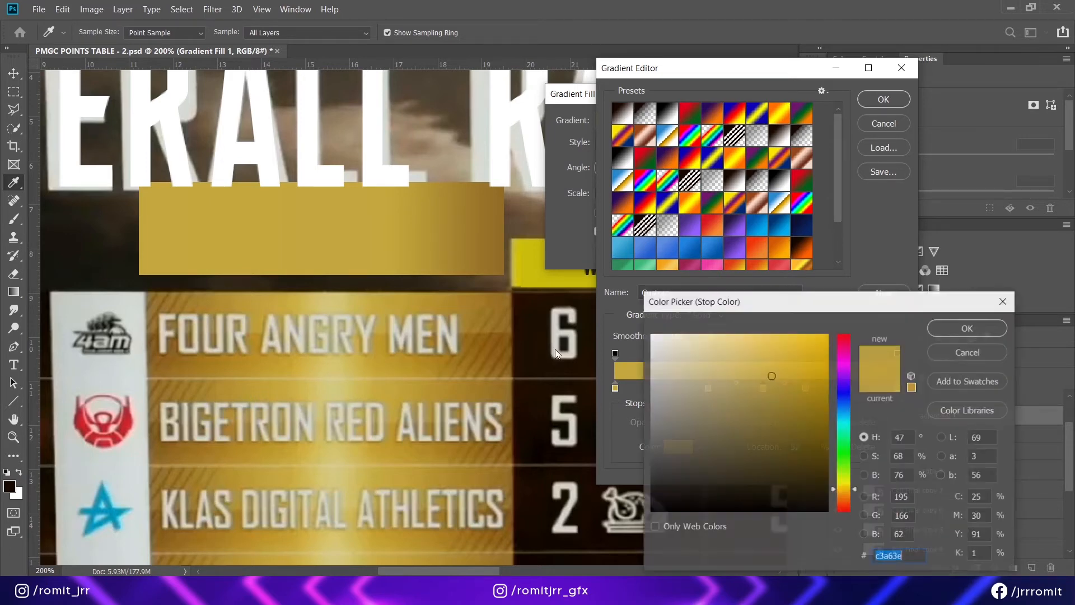
left_click(328, 298)
left_click(949, 328)
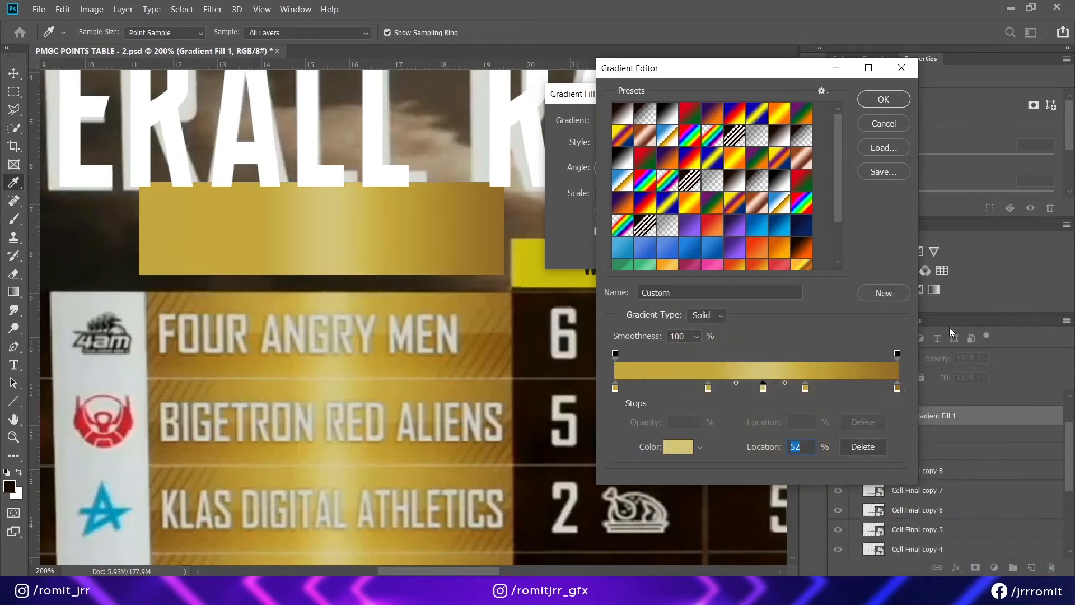
Step: Move the two gold stops closer to the pale centre stop, placing the one after it at 63%
left_click_drag(711, 387, 732, 389)
left_click(806, 388)
left_click_drag(789, 389, 793, 386)
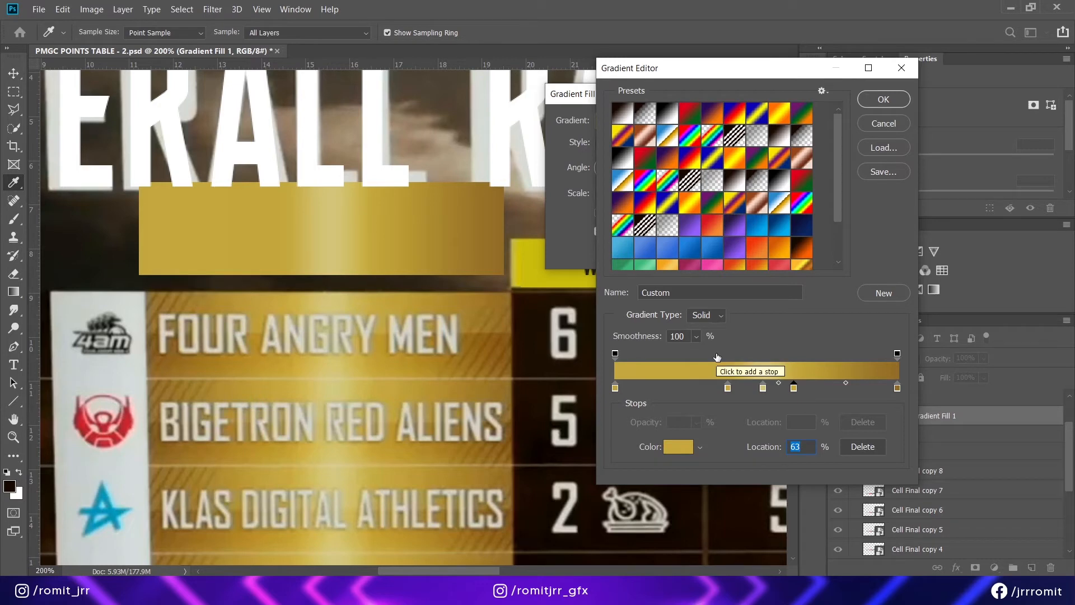
Step: Save the custom gold gradient as a new preset and apply it to the gradient fill layer
left_click(884, 292)
left_click(880, 101)
left_click(734, 121)
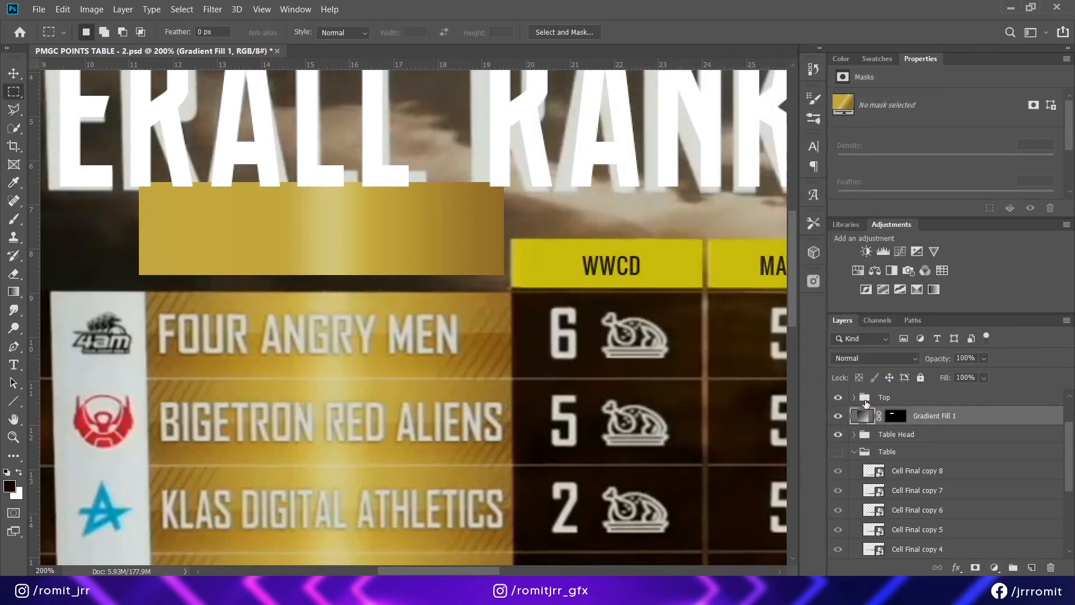
Step: Hide Gradient Fill 1, show the Table group, and open the contents of the Cell Final copy smart object
left_click(838, 415)
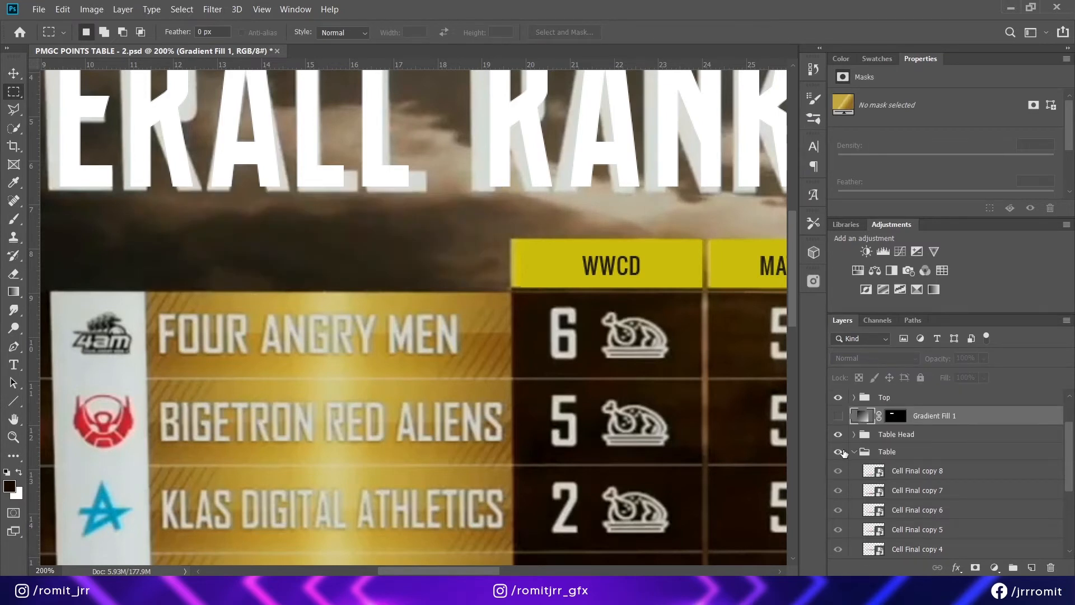
left_click(840, 452)
scroll(872, 474, "down", 5)
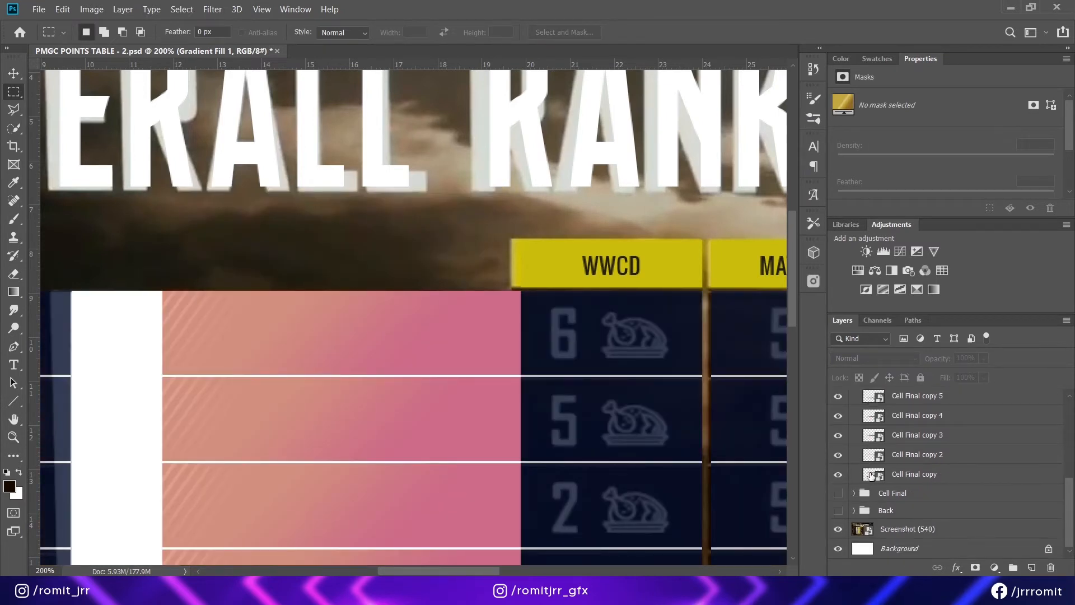
left_click(868, 475)
double_click(872, 474)
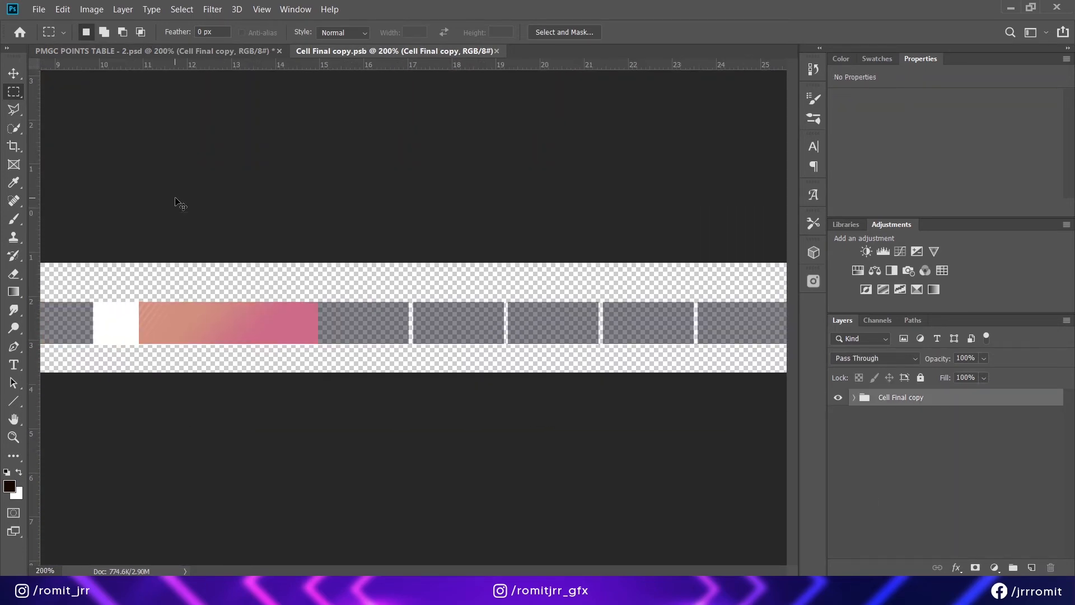
Step: Expand the Cell Final copy group and recolour Rectangle 4 with the dark brown from the recent swatches
left_click(853, 397)
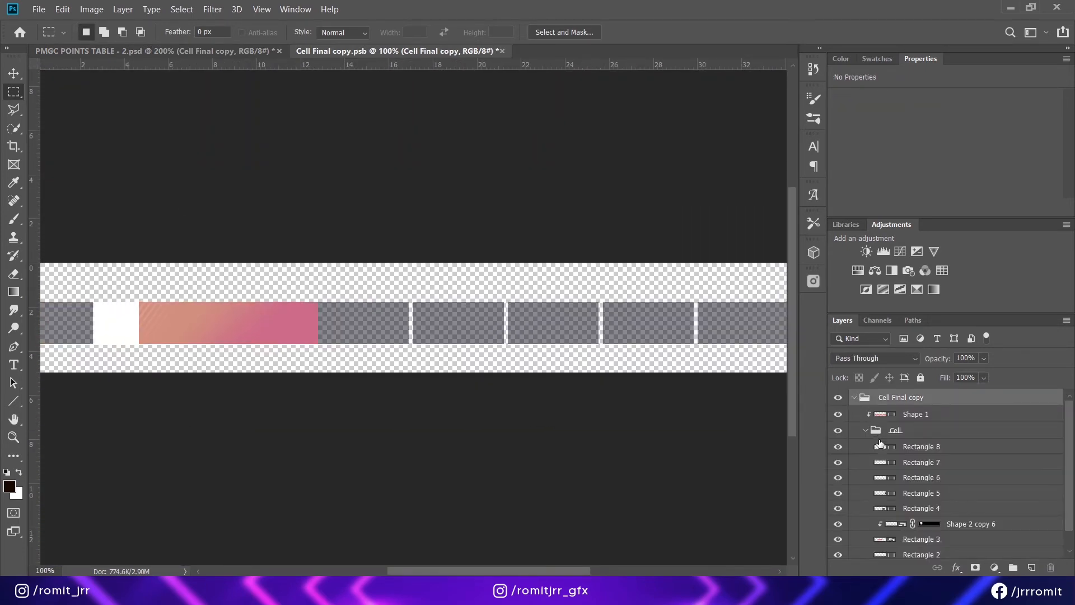
left_click_drag(499, 572, 463, 571)
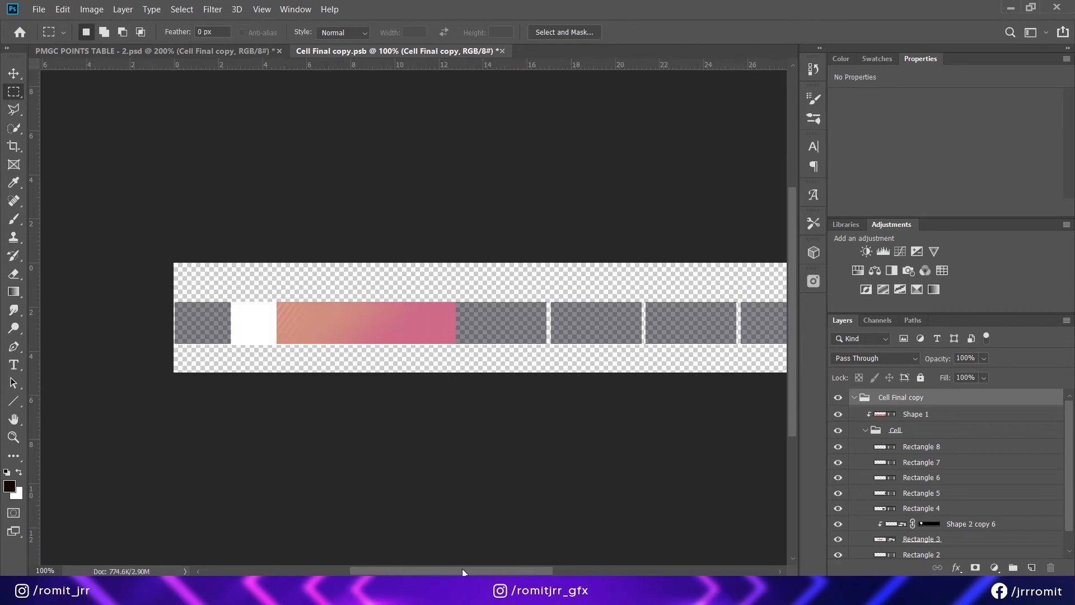
left_click(879, 510)
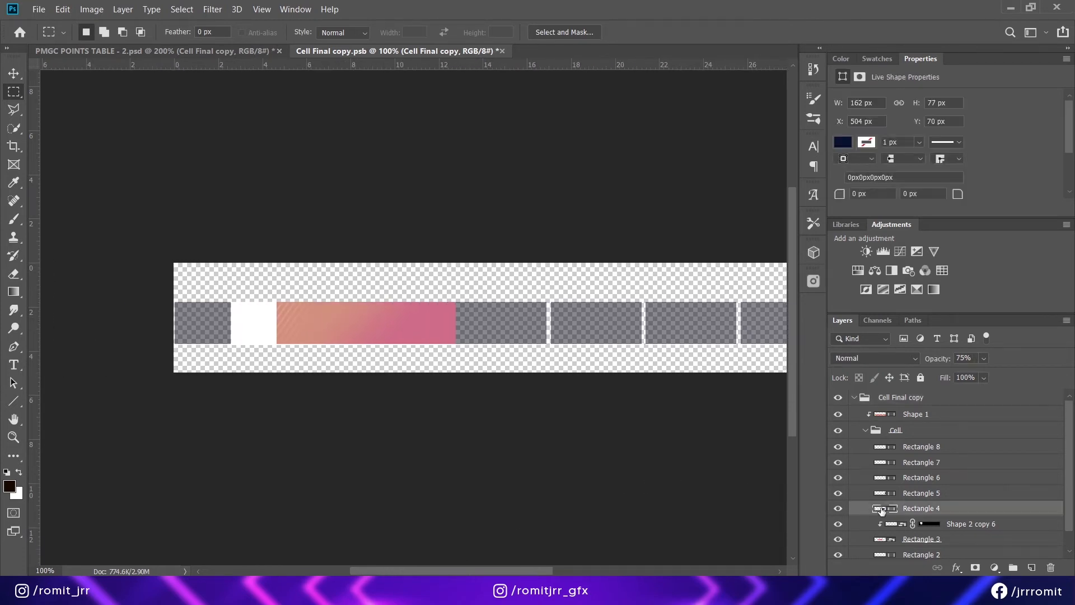
double_click(879, 509)
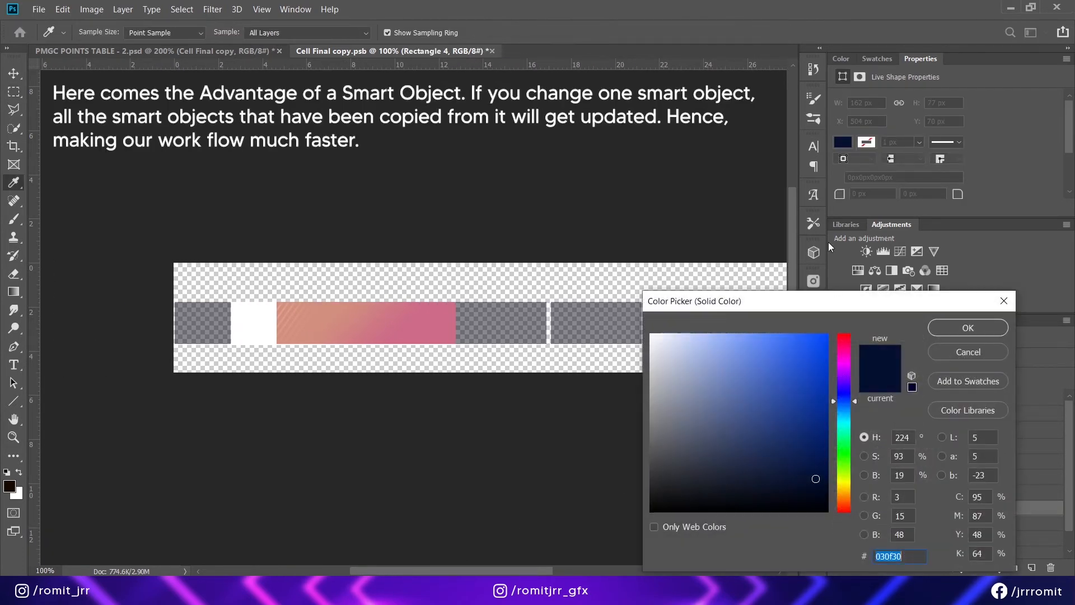
left_click(877, 58)
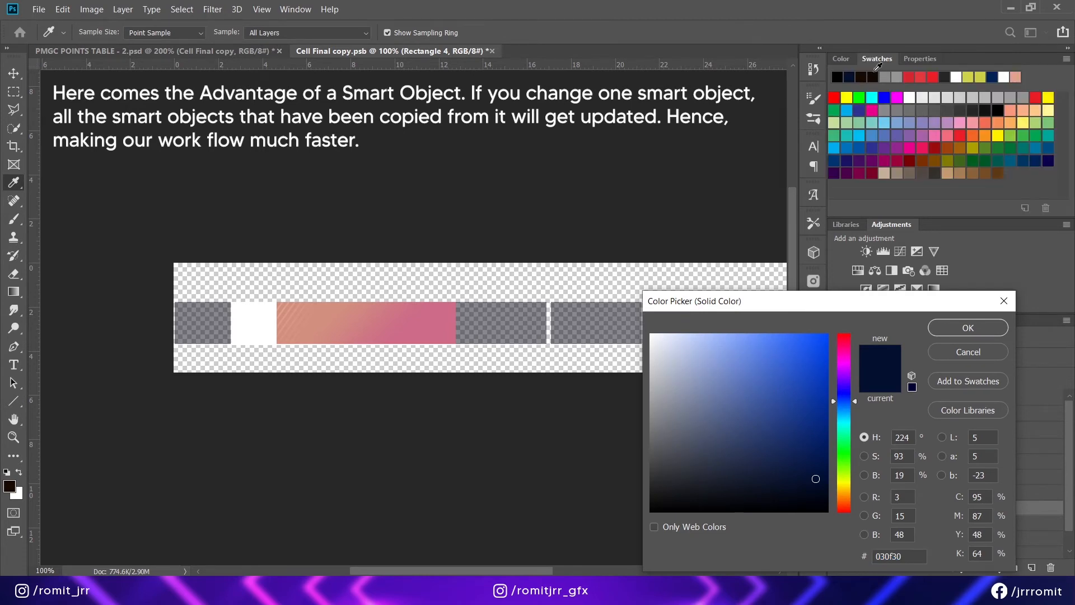
left_click(873, 76)
left_click_drag(791, 295, 566, 402)
left_click(756, 426)
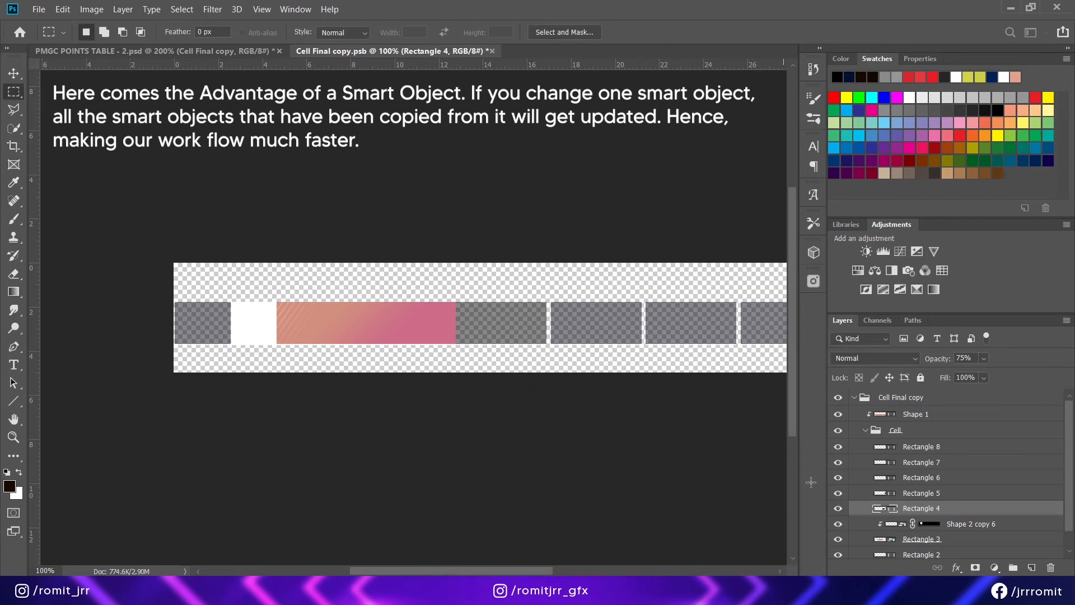
Step: Set the fill of Rectangle 5 and Rectangle 6 to dark brown #170800 from the recent swatches
double_click(880, 493)
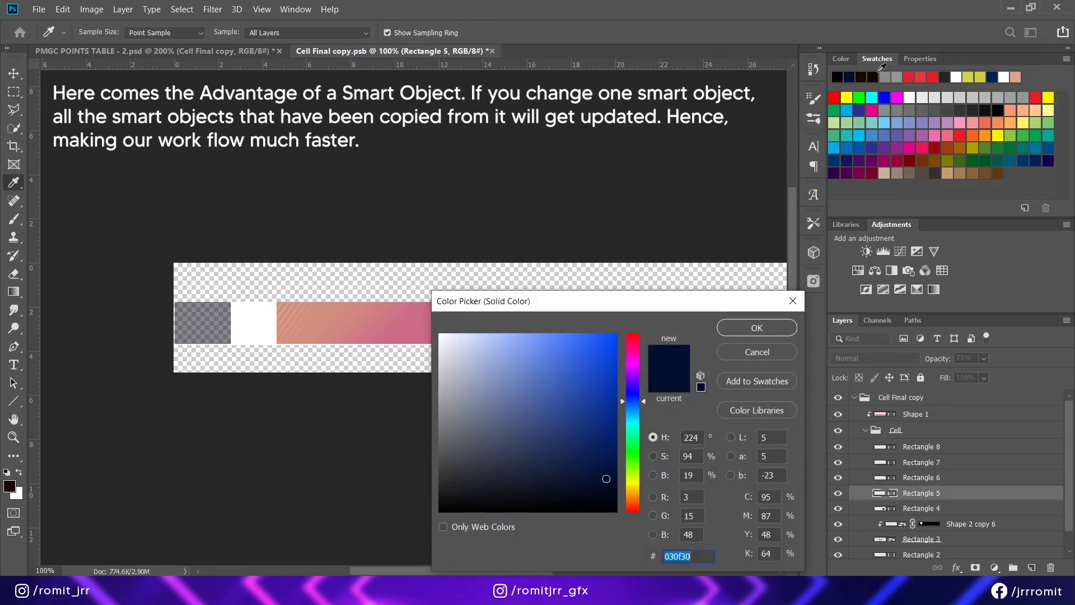
left_click(873, 76)
left_click(747, 327)
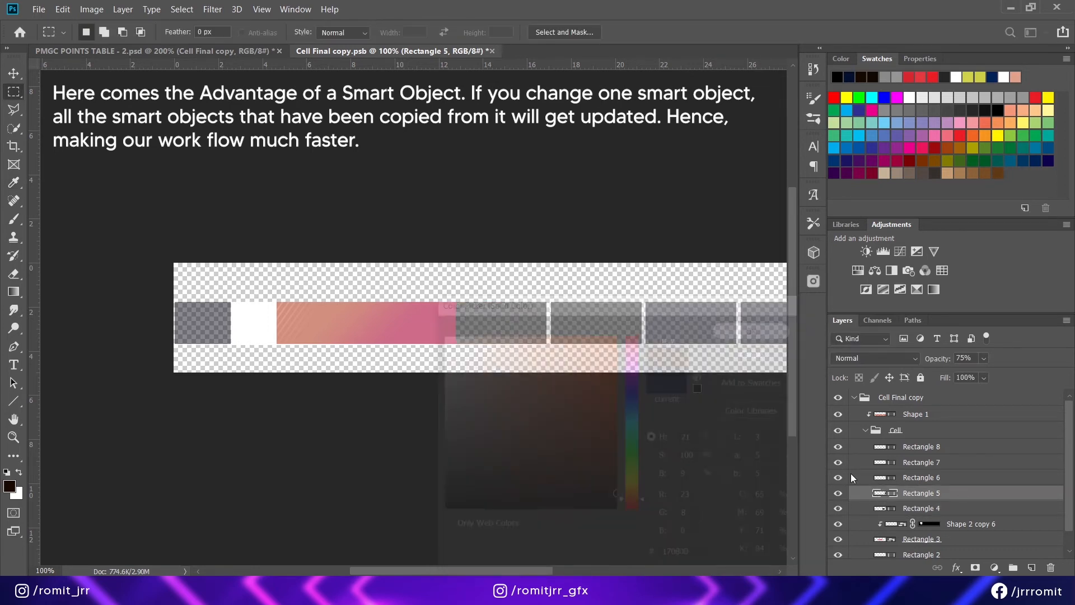
double_click(879, 478)
left_click(872, 76)
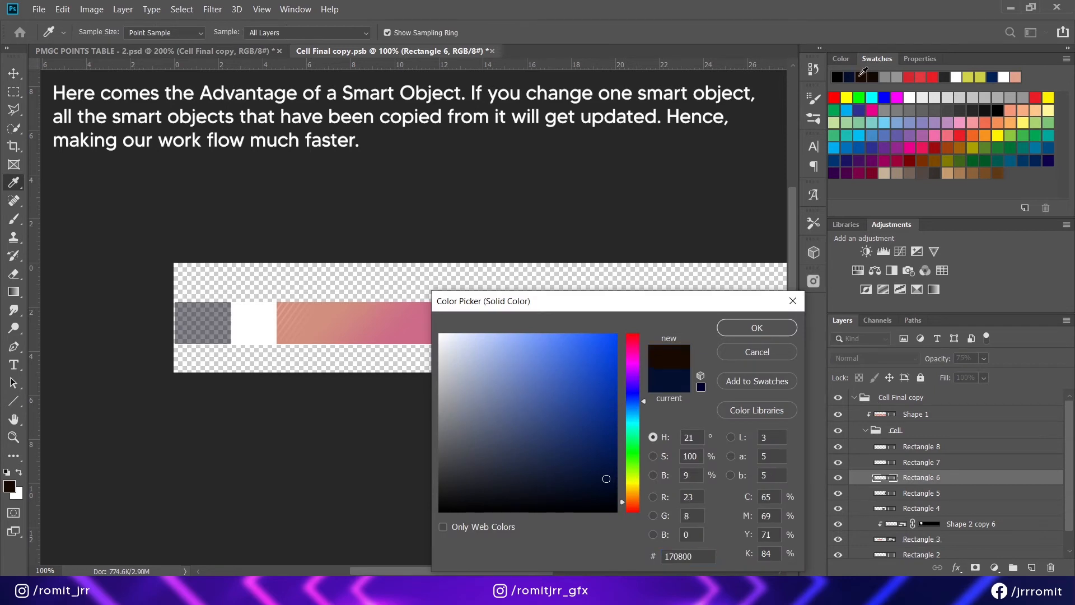
left_click(757, 328)
Step: Set the fill of Rectangle 7 and Rectangle 8 to dark brown #170800 from the recent swatches
double_click(879, 462)
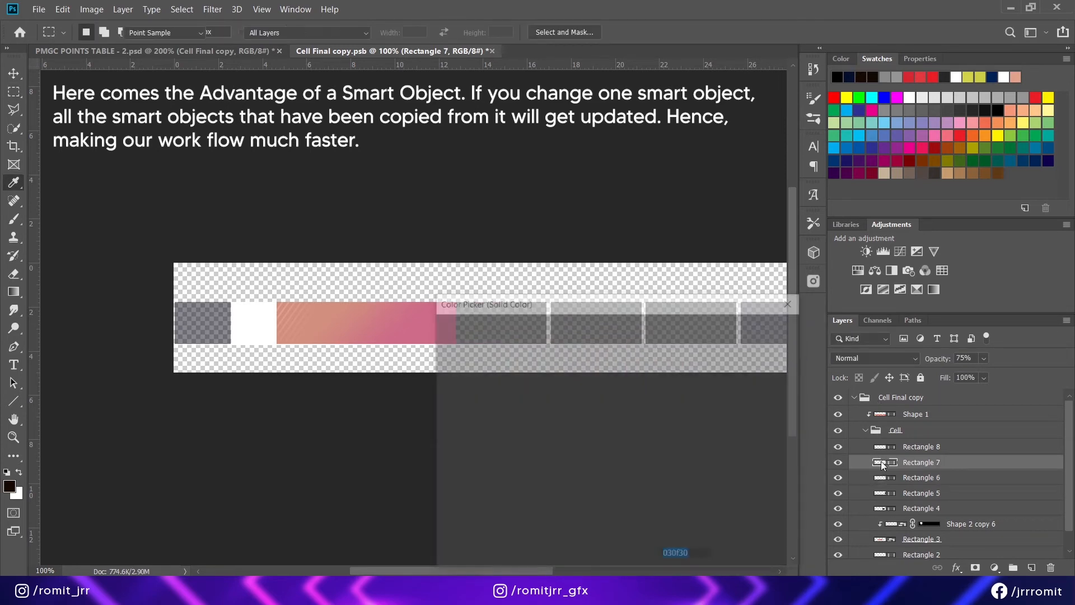
left_click(873, 76)
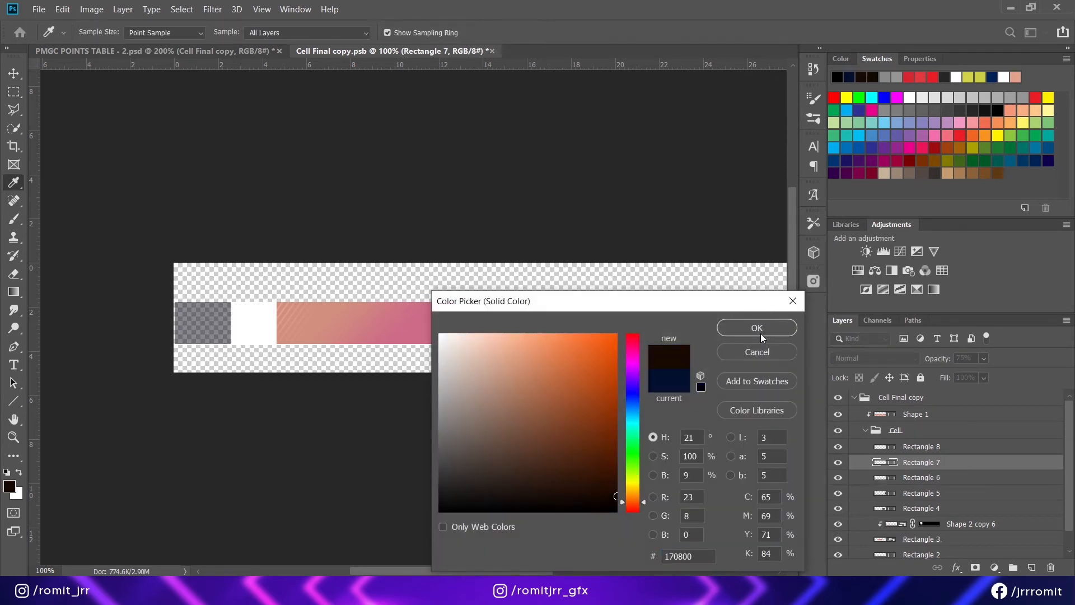
left_click(757, 327)
double_click(880, 446)
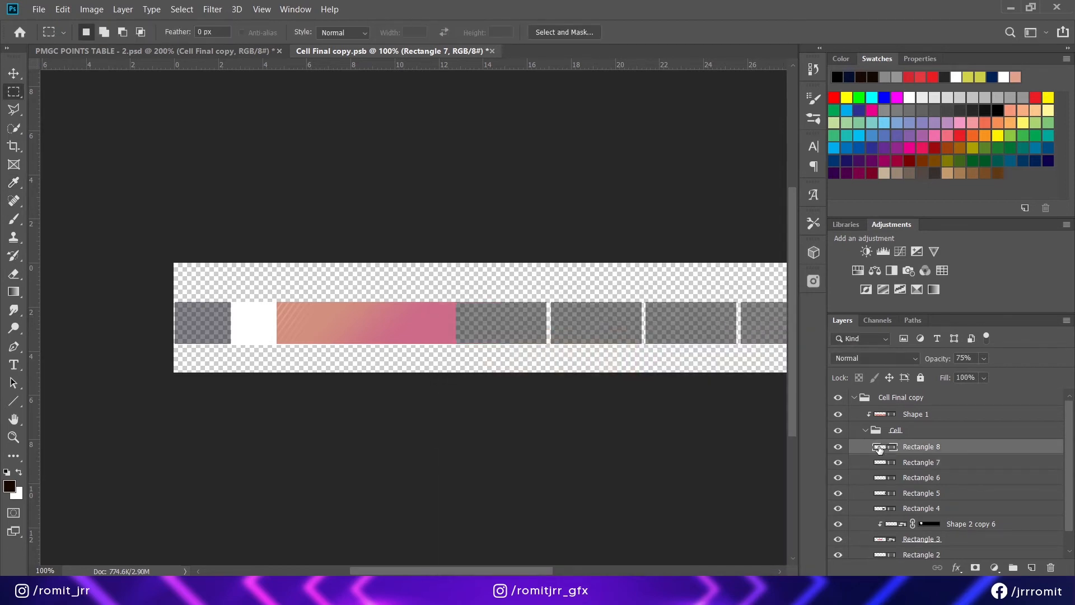
left_click(871, 76)
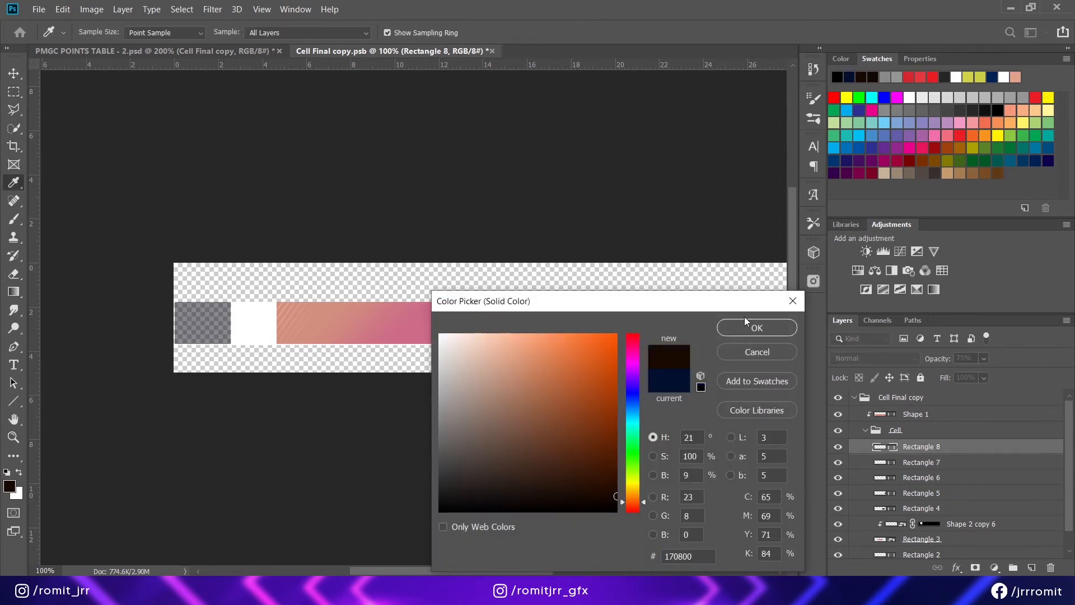
left_click(757, 327)
Step: Recolour Rectangle 1, the rank cell at the start of the row, with the dark brown from the recent swatches
scroll(867, 476, "down", 1)
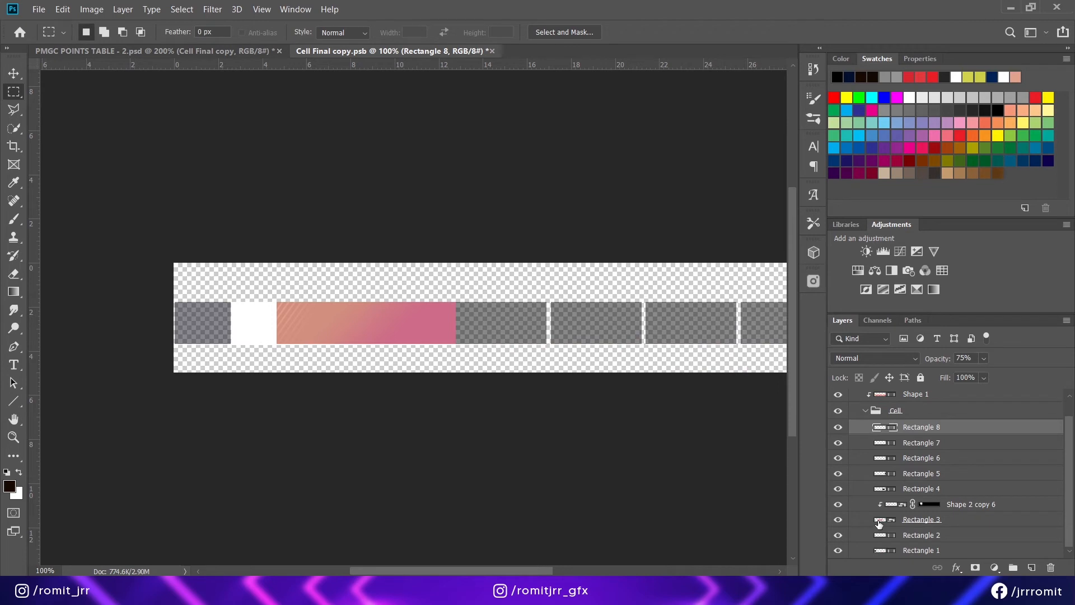
double_click(883, 551)
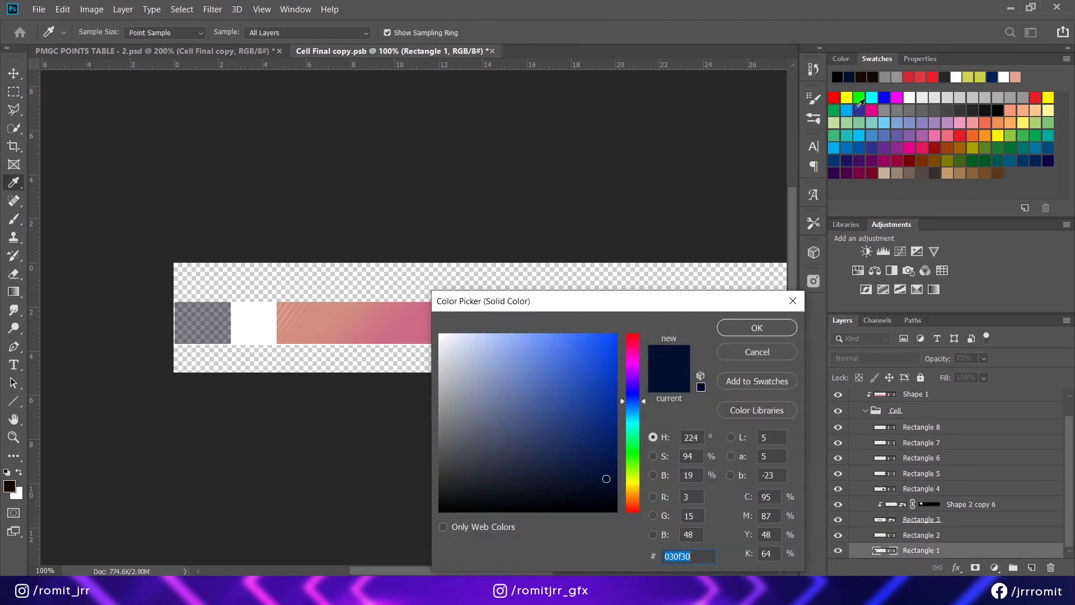
left_click(861, 76)
left_click(751, 334)
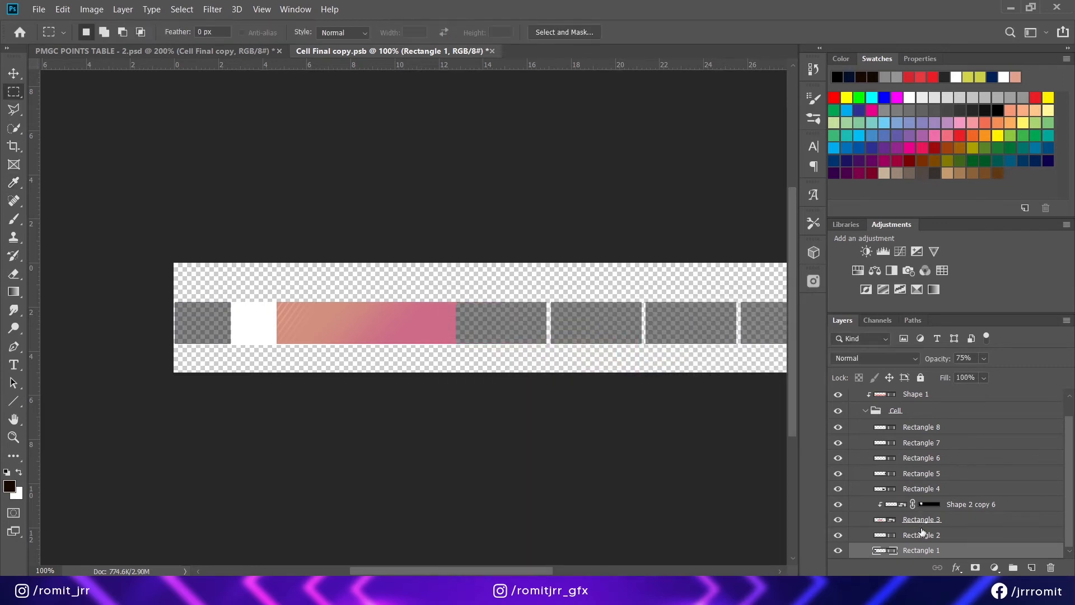
Step: Select the Rectangle 3 layer and check its blending options
left_click(922, 520)
right_click(953, 522)
left_click(815, 7)
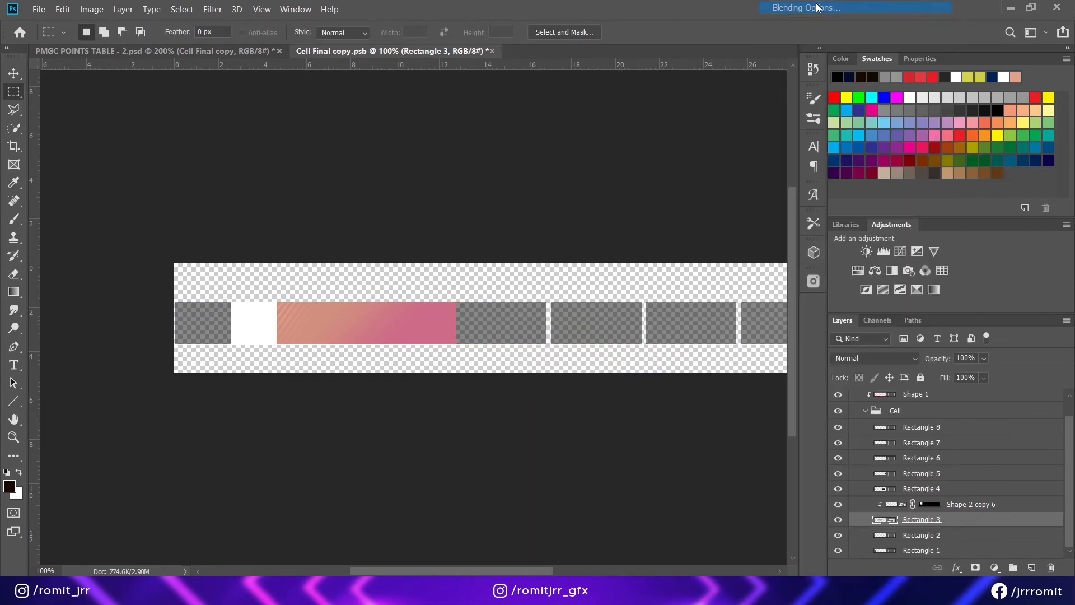
left_click(977, 290)
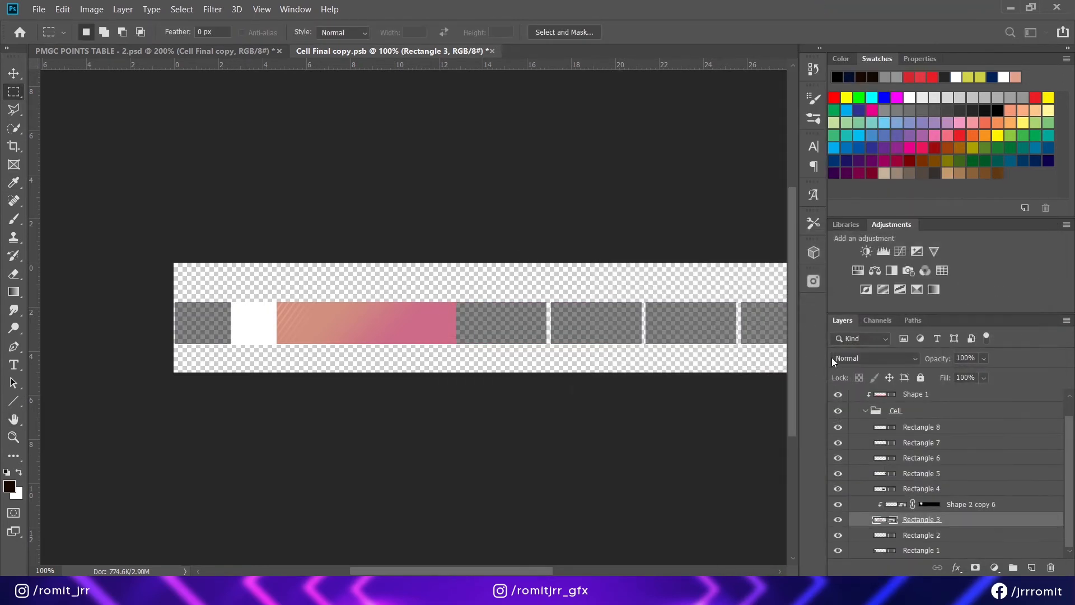
Step: Try to give Rectangle 3 no stroke and a gold gradient preset as its shape fill
left_click(14, 401)
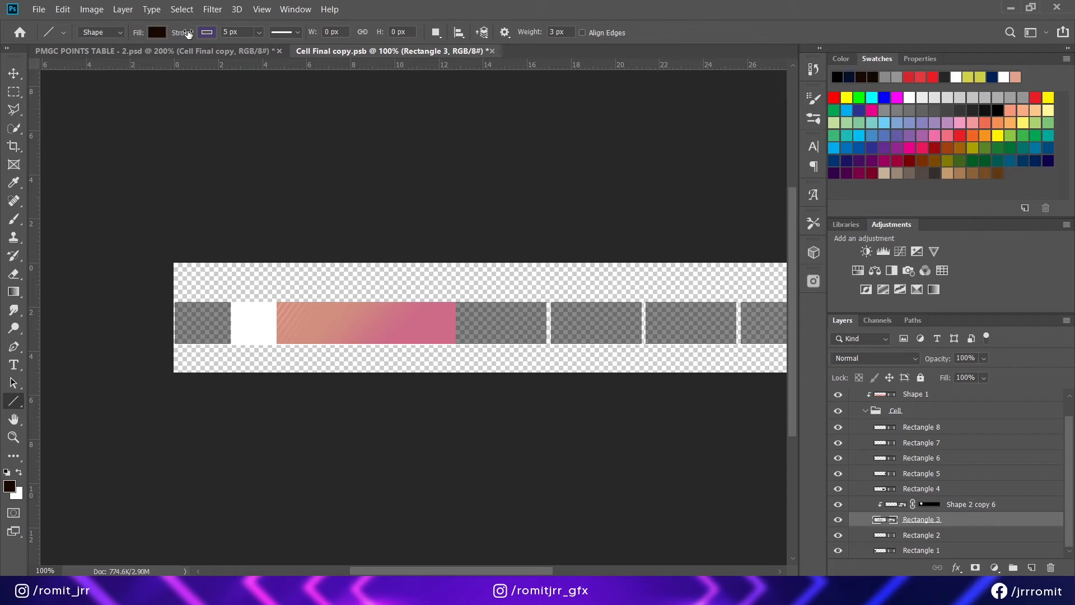
left_click(207, 33)
left_click(146, 58)
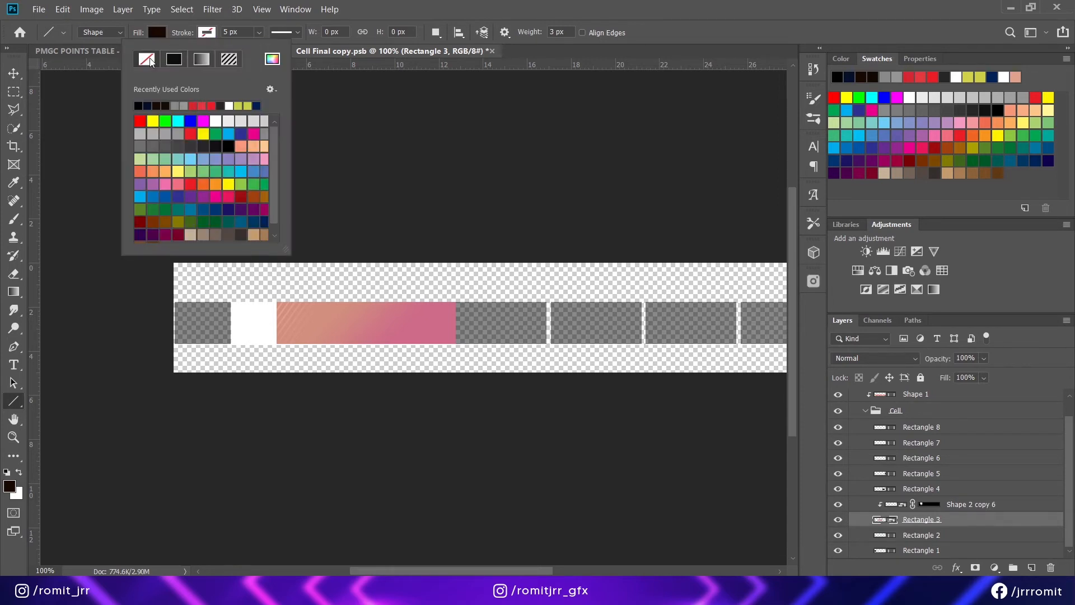
left_click(155, 35)
left_click(158, 60)
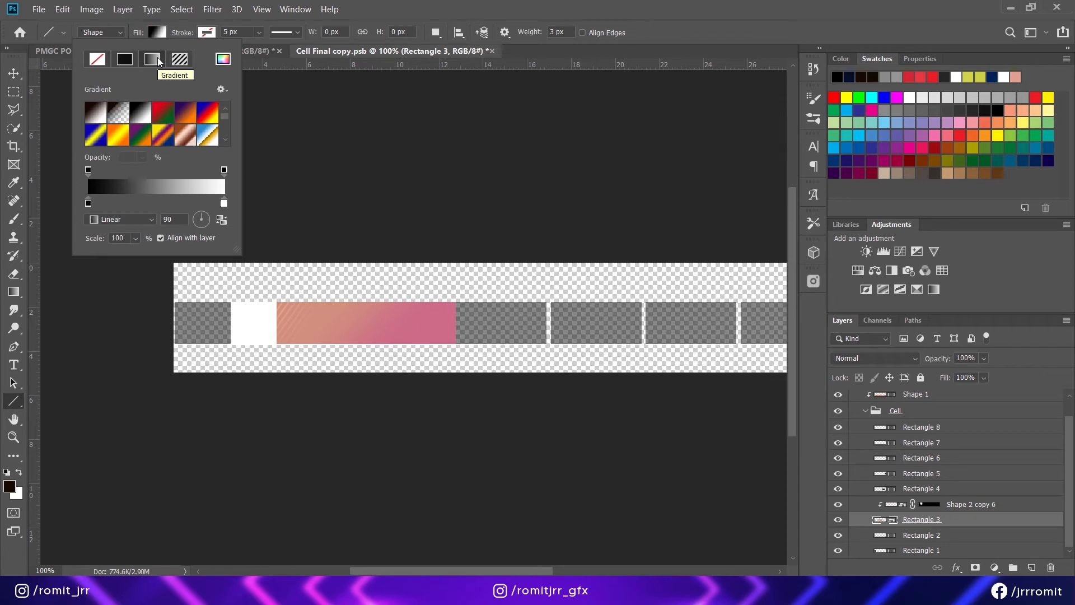
scroll(204, 143, "down", 10)
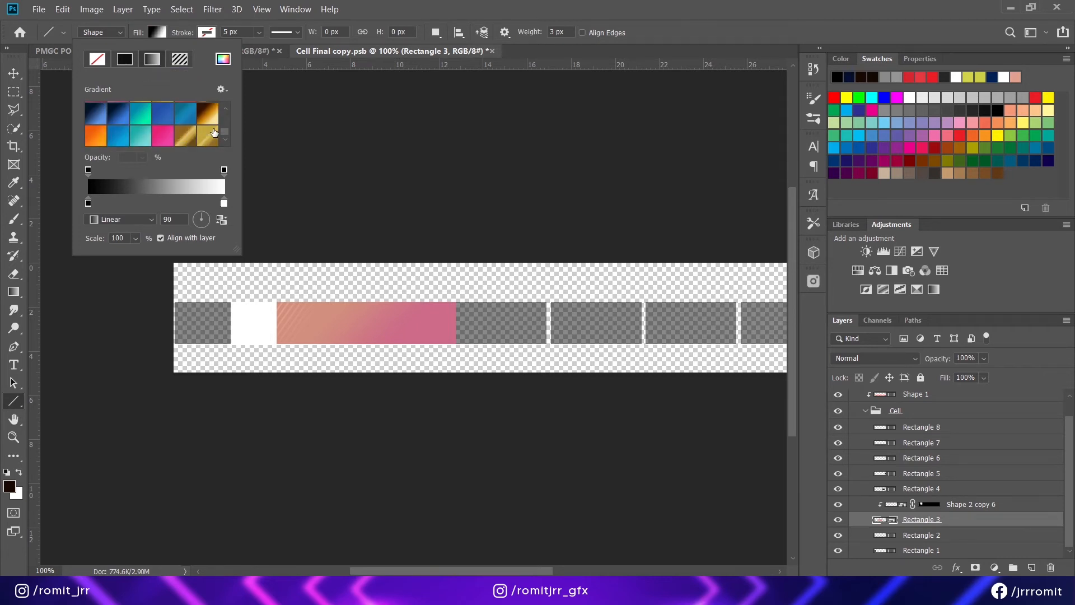
left_click(205, 144)
left_click(13, 73)
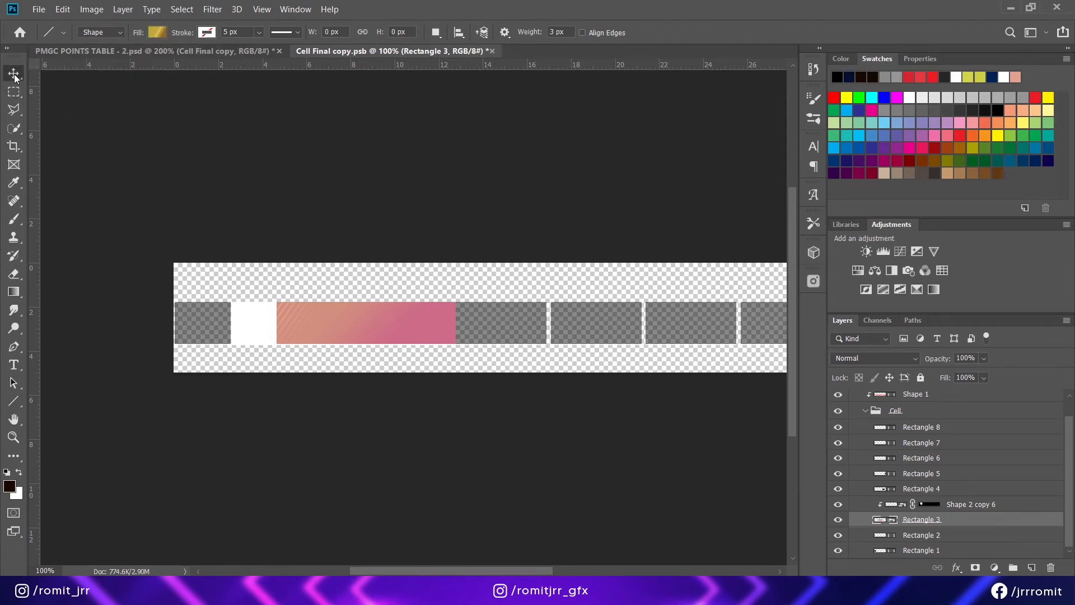
Step: Open the Rectangle 3 smart object and change its layer's Gradient Overlay to the last gold gradient preset
left_click(839, 520)
left_click(838, 519)
double_click(881, 520)
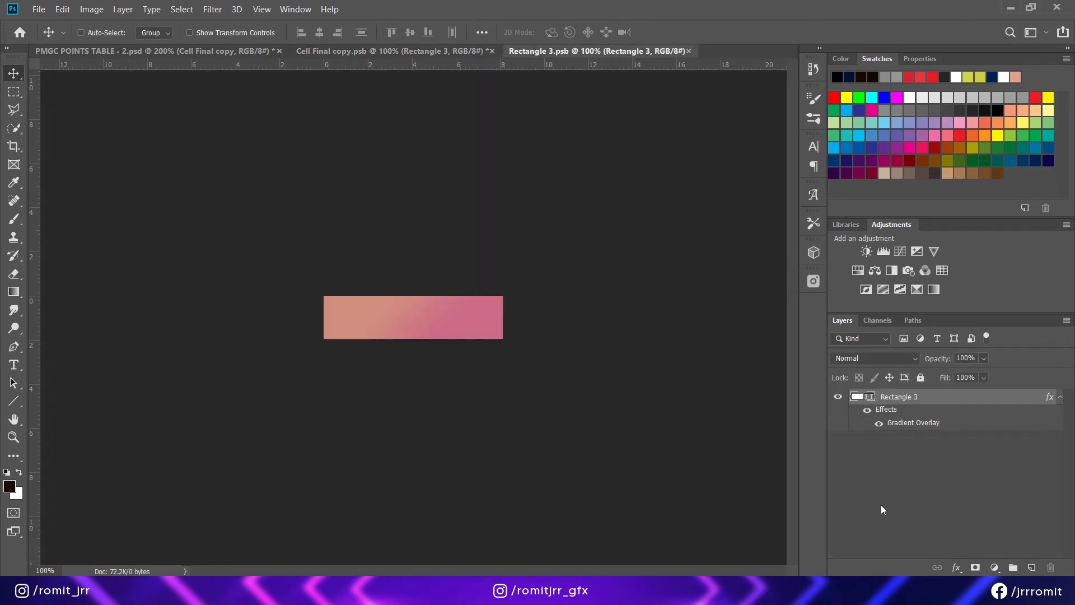
right_click(923, 398)
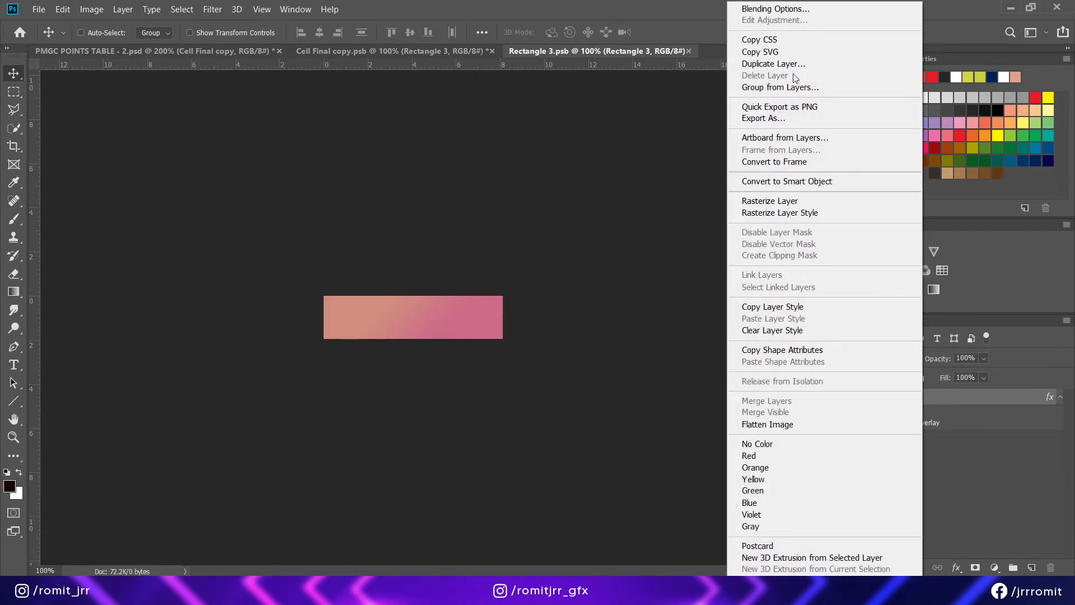
left_click(776, 9)
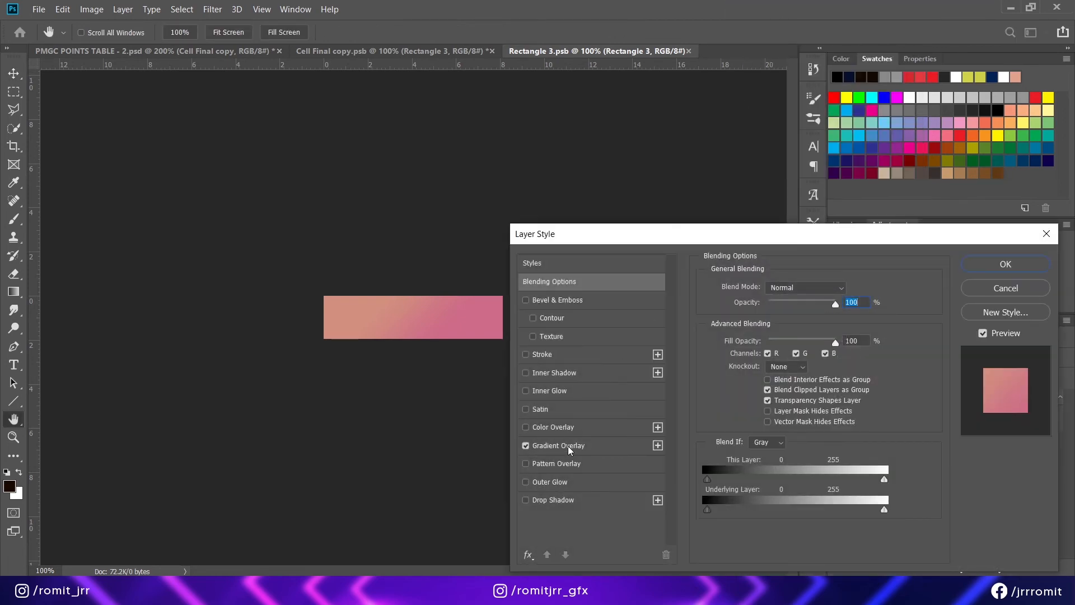
left_click(571, 446)
left_click(793, 321)
scroll(700, 224, "down", 3)
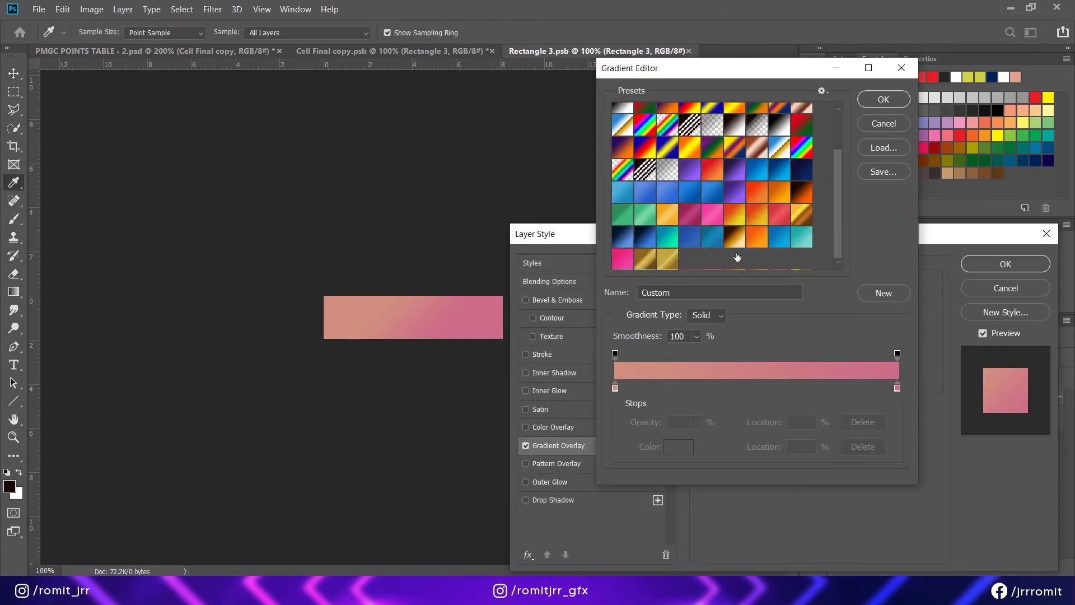
left_click(675, 261)
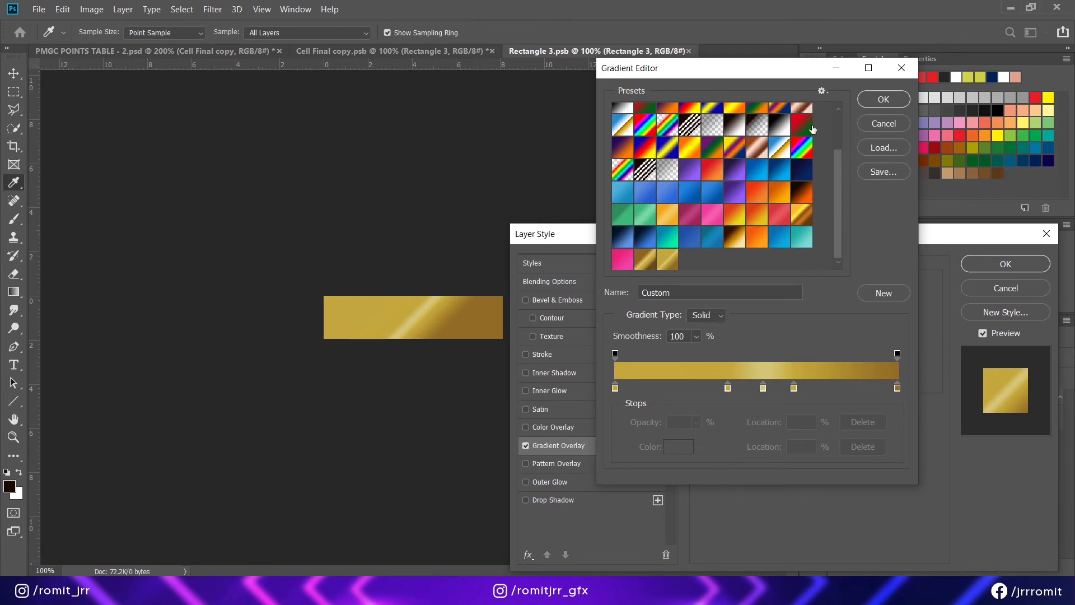
left_click(883, 99)
Step: Set the Gradient Overlay angle on Rectangle 3 to 0° and apply the layer style
left_click(790, 360)
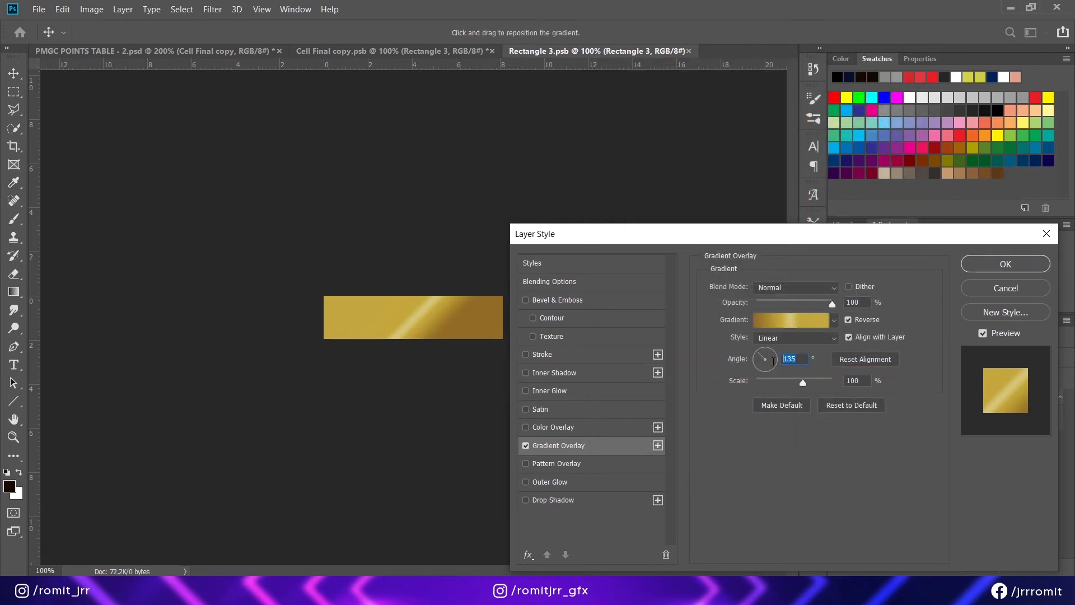
type("0")
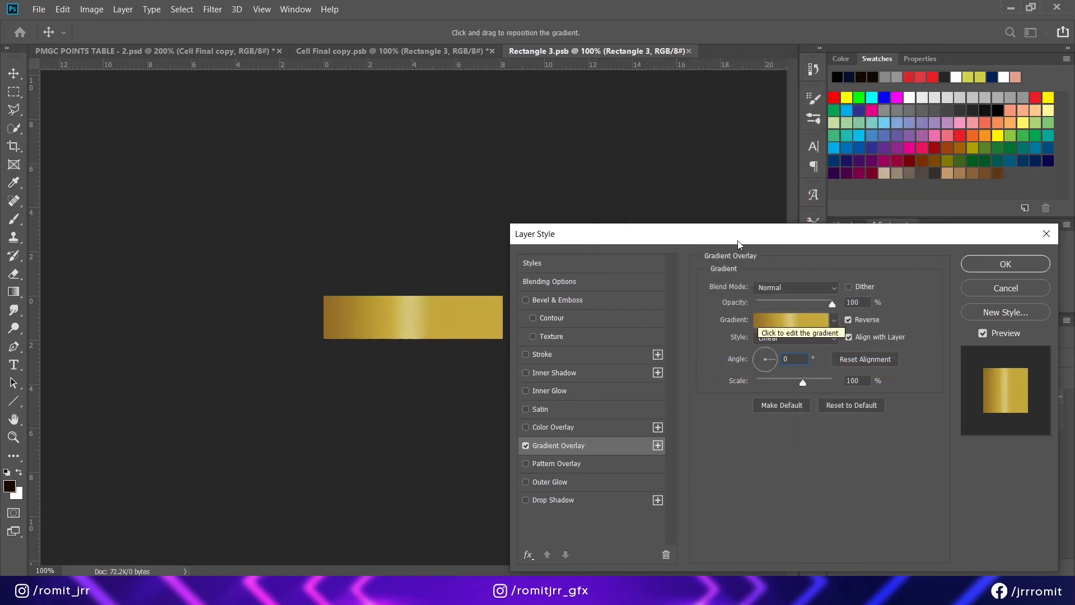
left_click(977, 267)
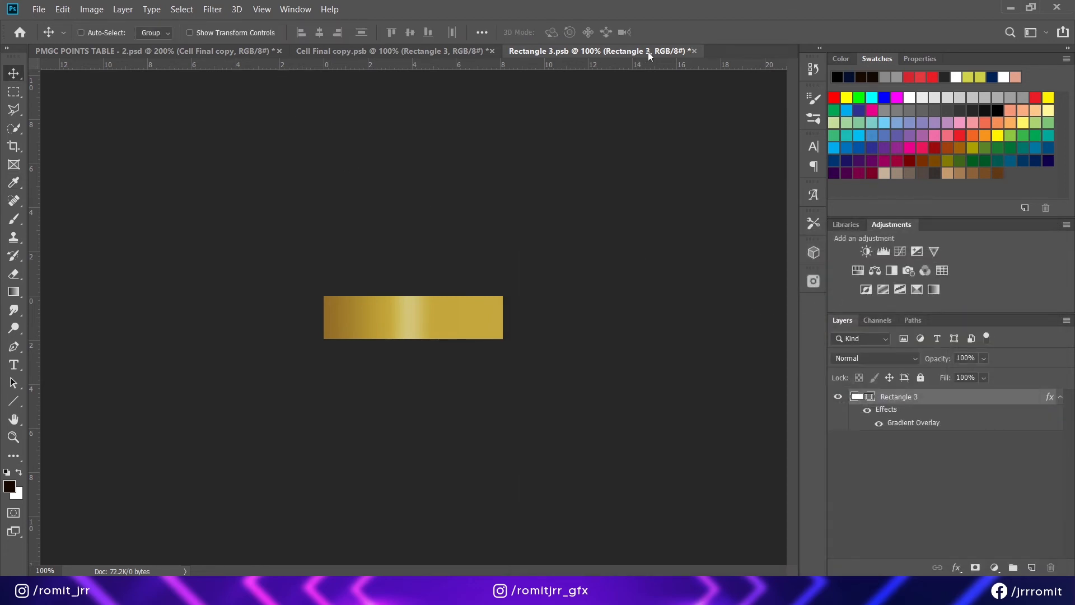
Step: Save and close Rectangle 3.psb and Cell Final copy.psb, returning to the main points table document
left_click(694, 52)
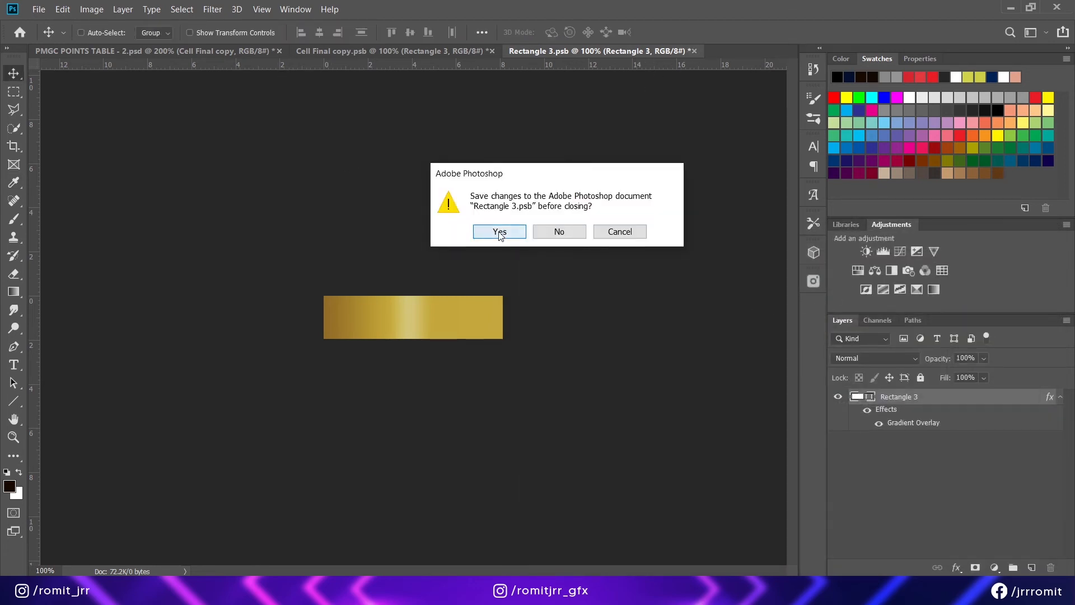
left_click(496, 230)
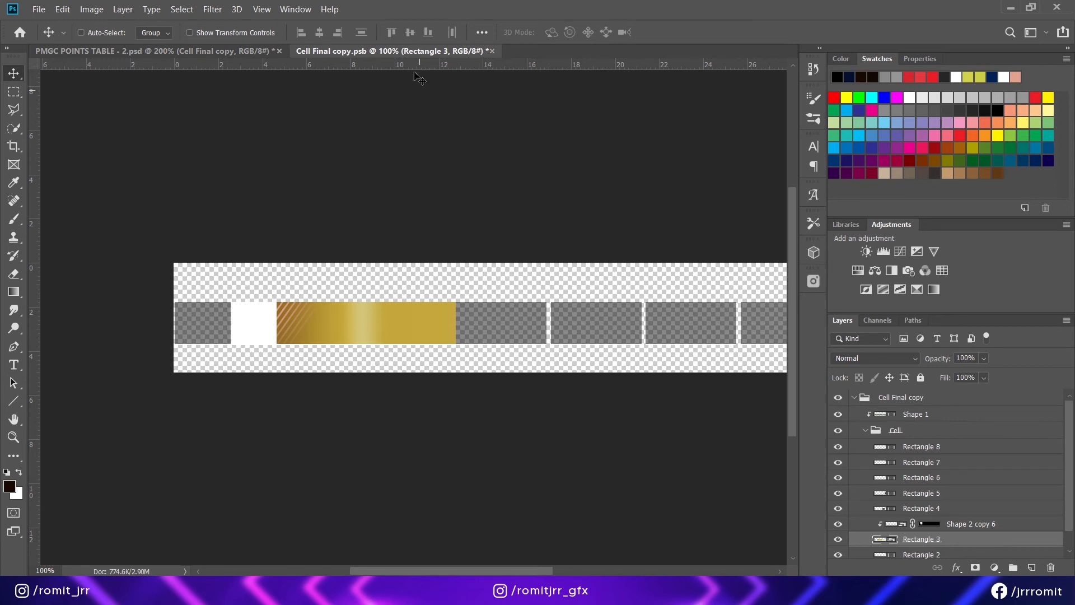
left_click(493, 51)
left_click(496, 231)
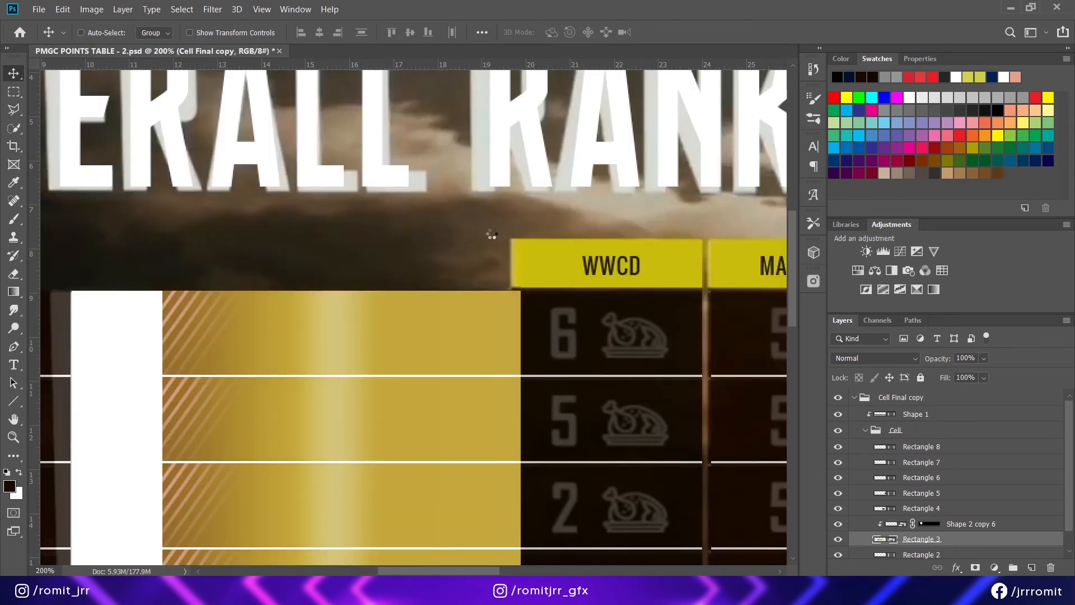
Step: Collapse the Table group and toggle its visibility to compare the recoloured rows with the reference screenshot
left_click(855, 394)
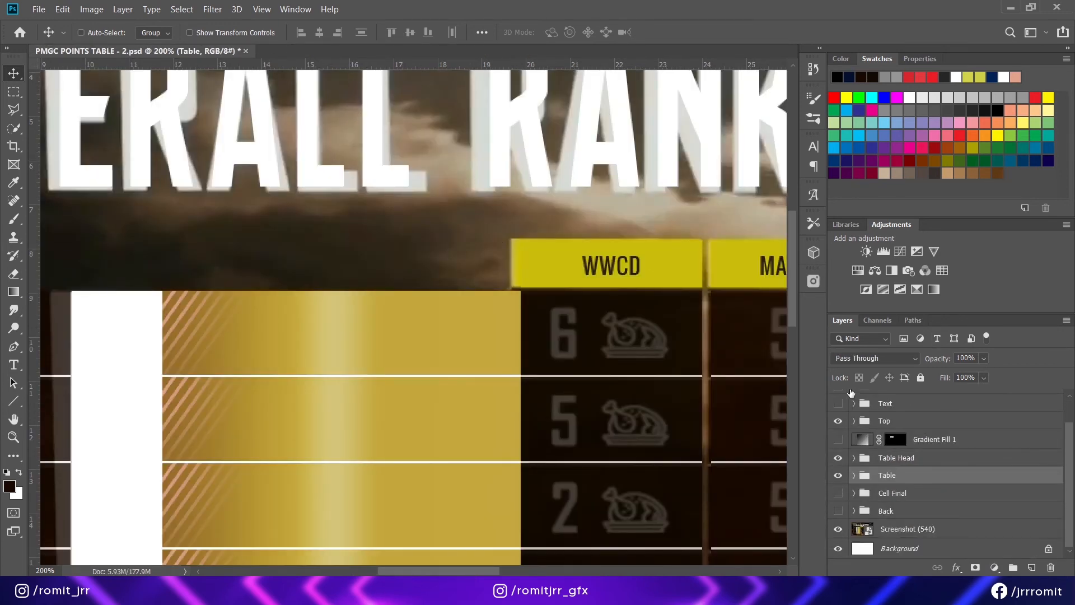
key("ctrl+minus")
key("ctrl+minus")
key("ctrl+minus")
key("ctrl+plus")
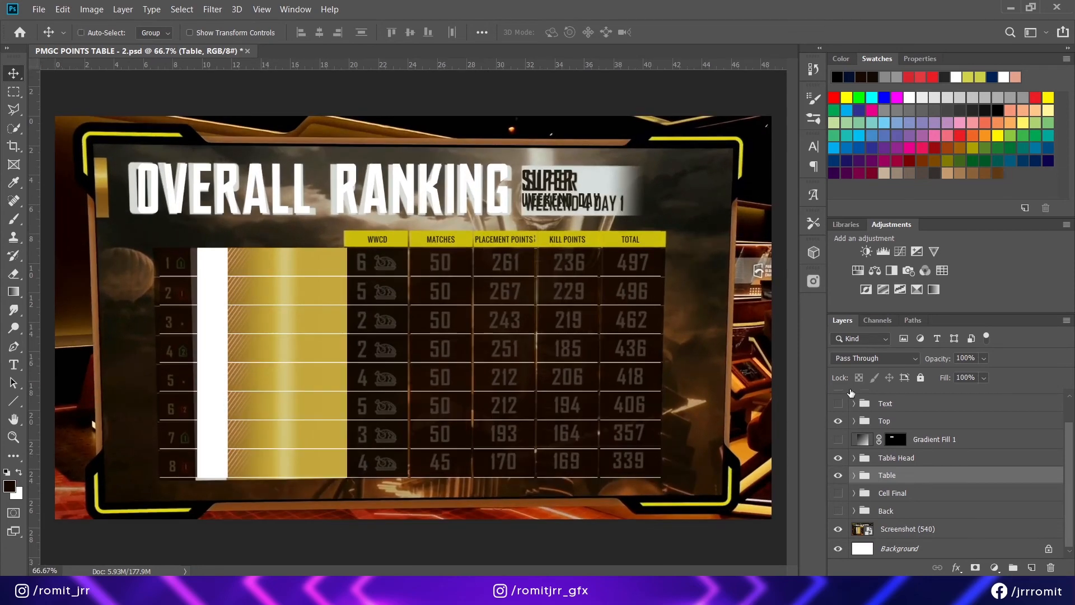
left_click(838, 475)
left_click(838, 476)
left_click(839, 476)
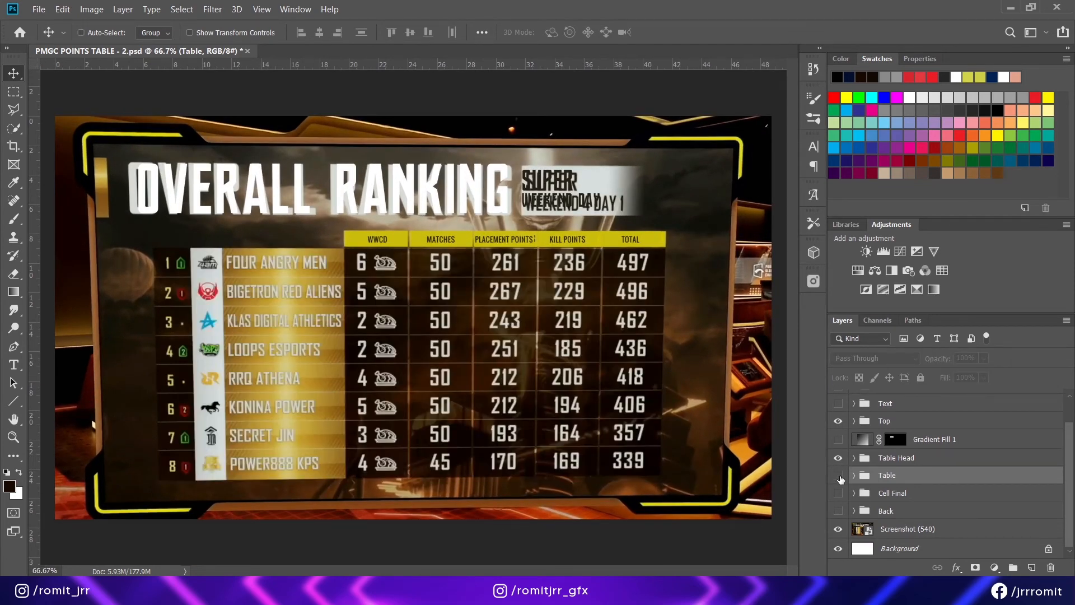
Step: Sample the dark golden brown around the diagonal stripes of the first team's name cell in the reference screenshot
key("ctrl+plus")
key("ctrl+plus")
left_click_drag(366, 280, 899, 328)
left_click_drag(395, 255, 417, 268)
key("ctrl+plus")
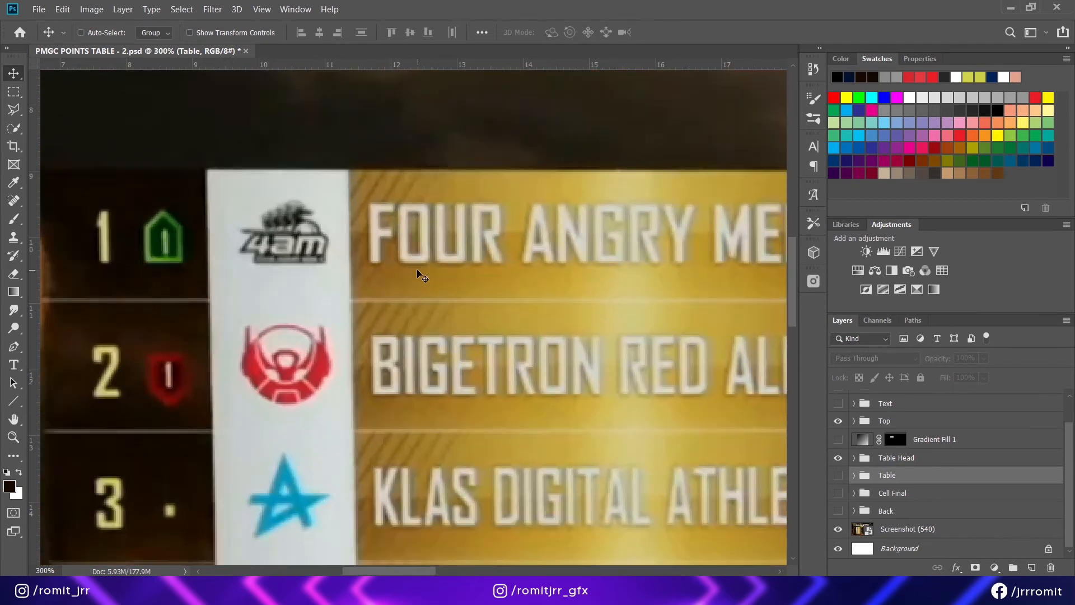
key("i")
left_click(361, 181)
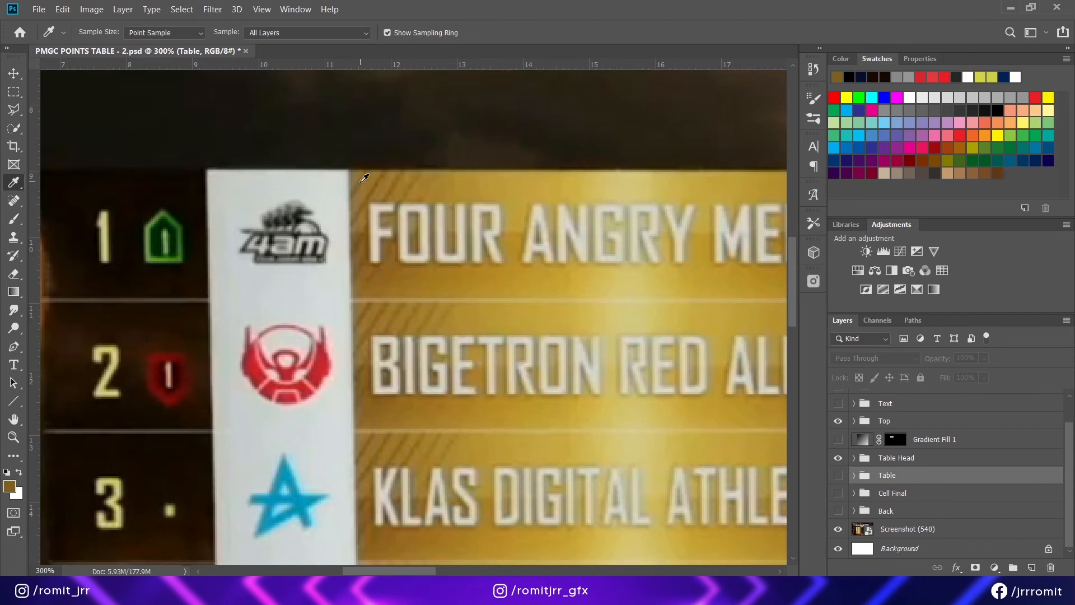
left_click(397, 241)
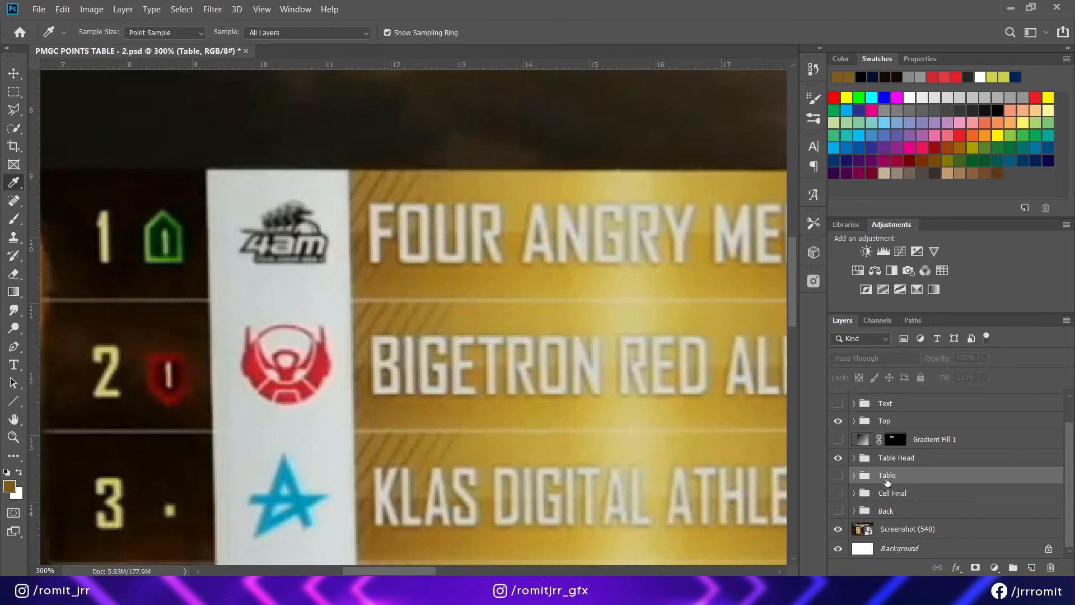
Step: Show and expand the Table group, and open the Cell Final copy smart object for editing
left_click(840, 474)
left_click(854, 475)
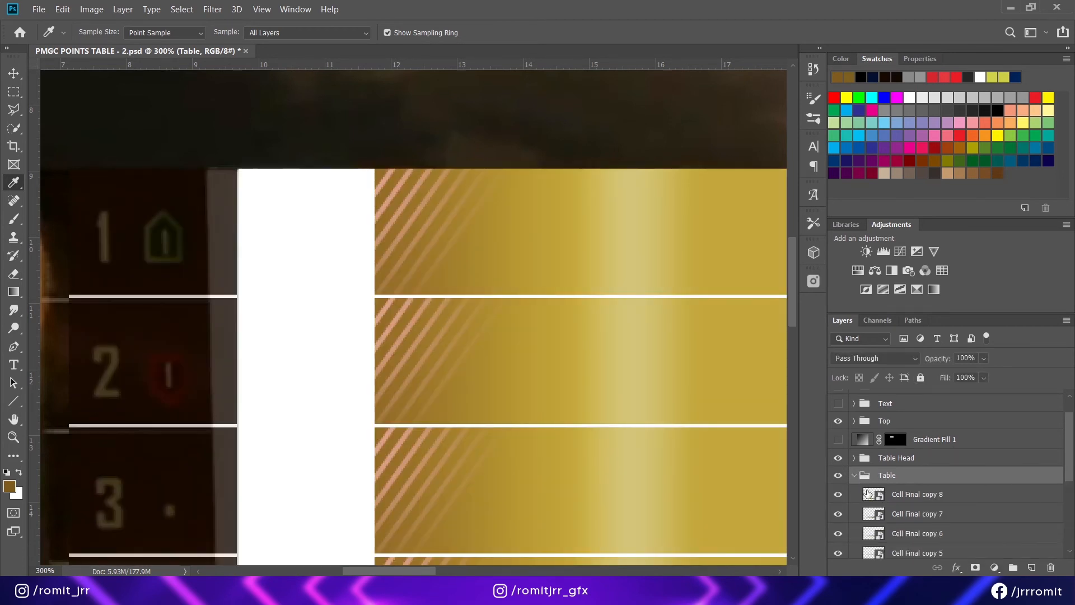
left_click(869, 495)
scroll(869, 495, "down", 5)
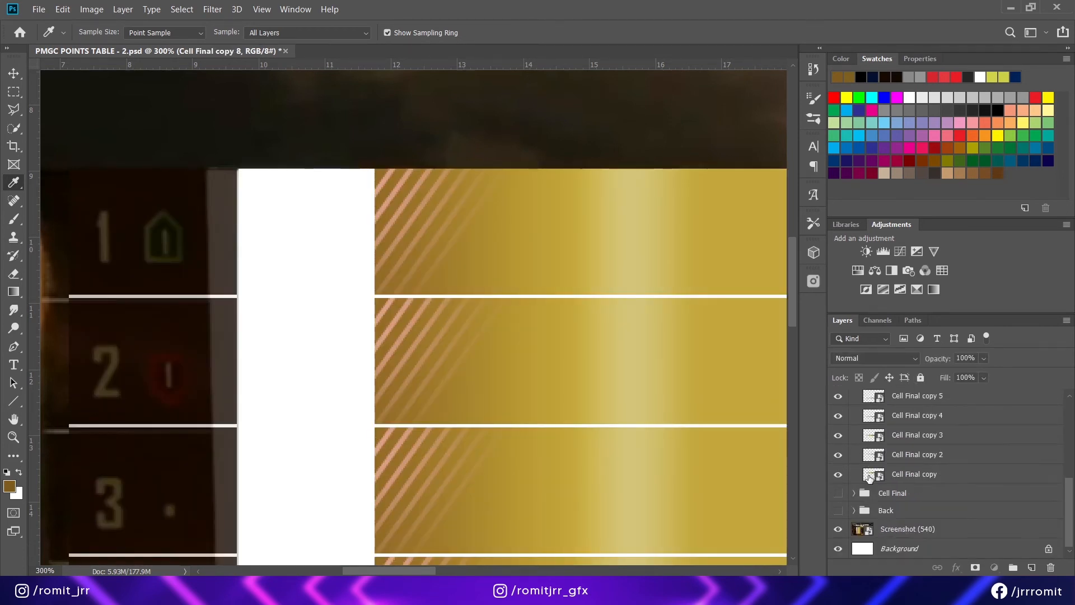
double_click(872, 475)
Step: Inspect the contents of the Shape 2 copy 6 stripes smart object and close it
left_click(902, 505)
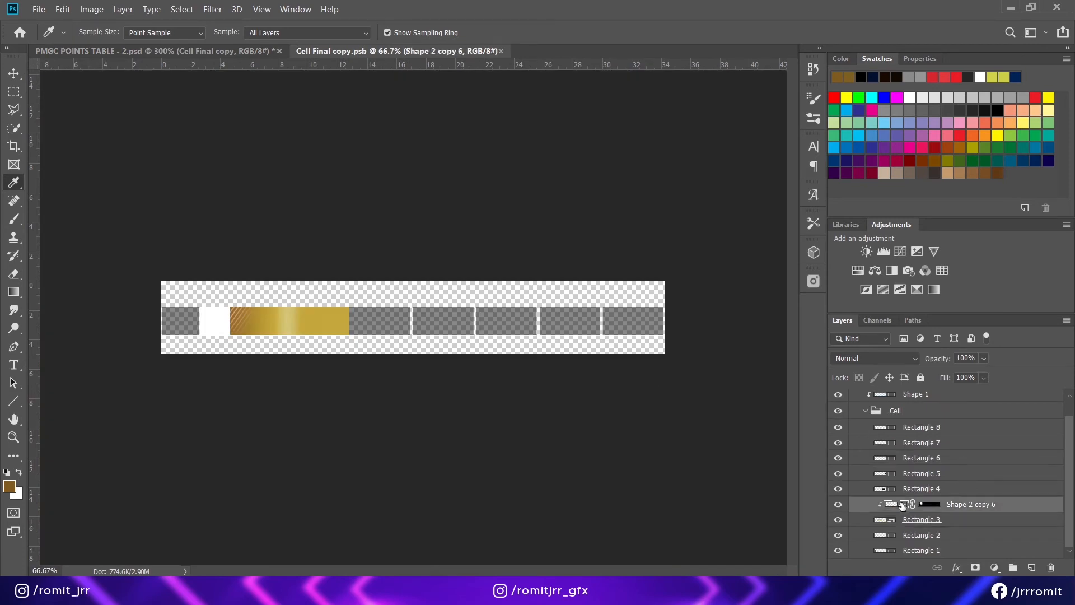
double_click(892, 505)
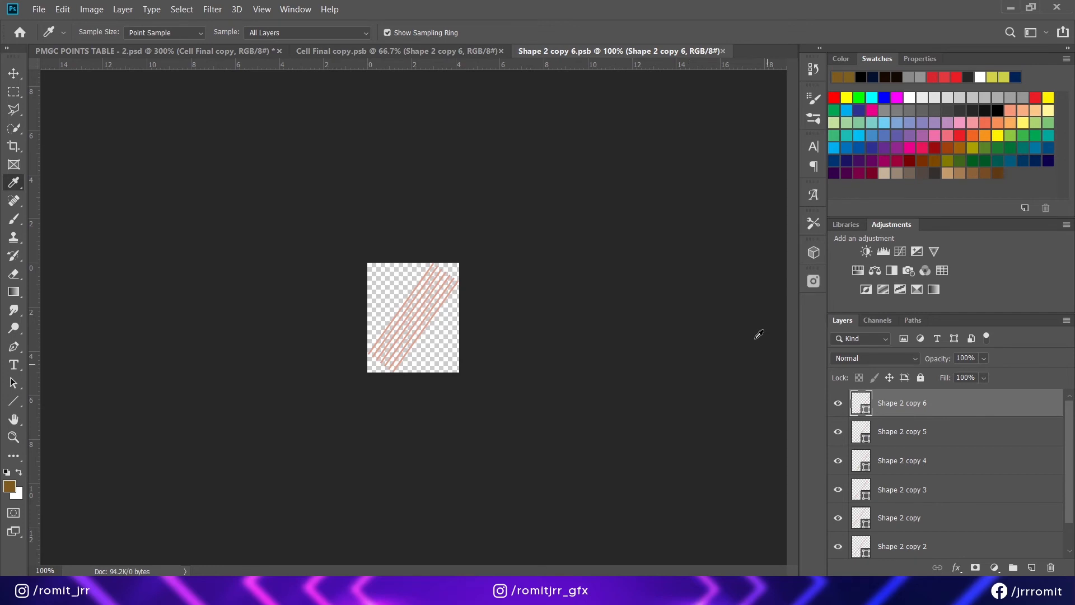
left_click(723, 50)
Step: Add a Color Overlay in golden brown #806020 from the recent swatches to the Shape 2 copy 6 stripes
right_click(963, 525)
left_click(815, 8)
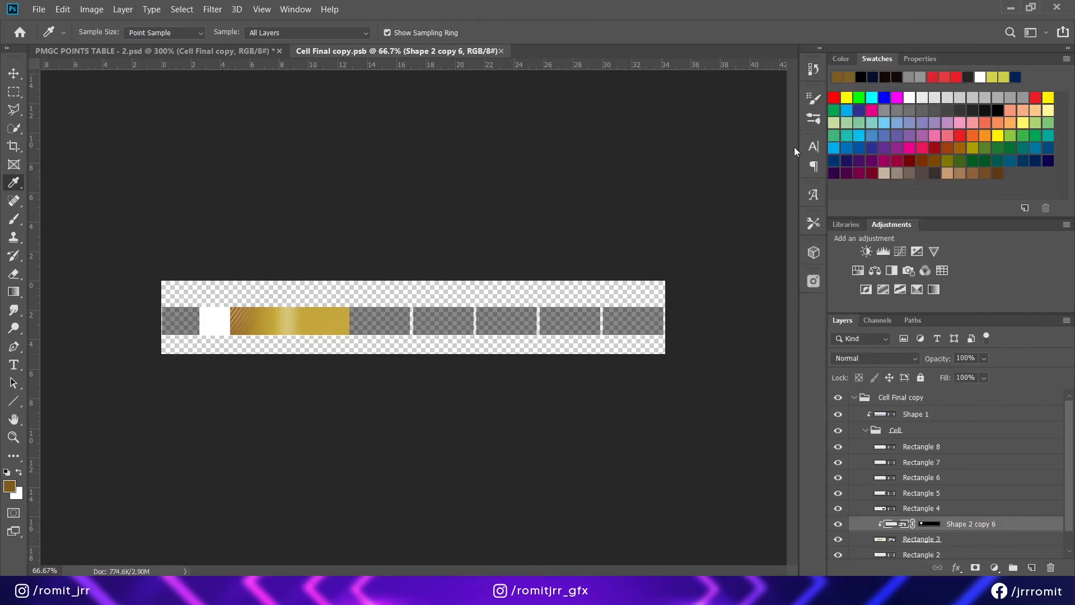
left_click(569, 427)
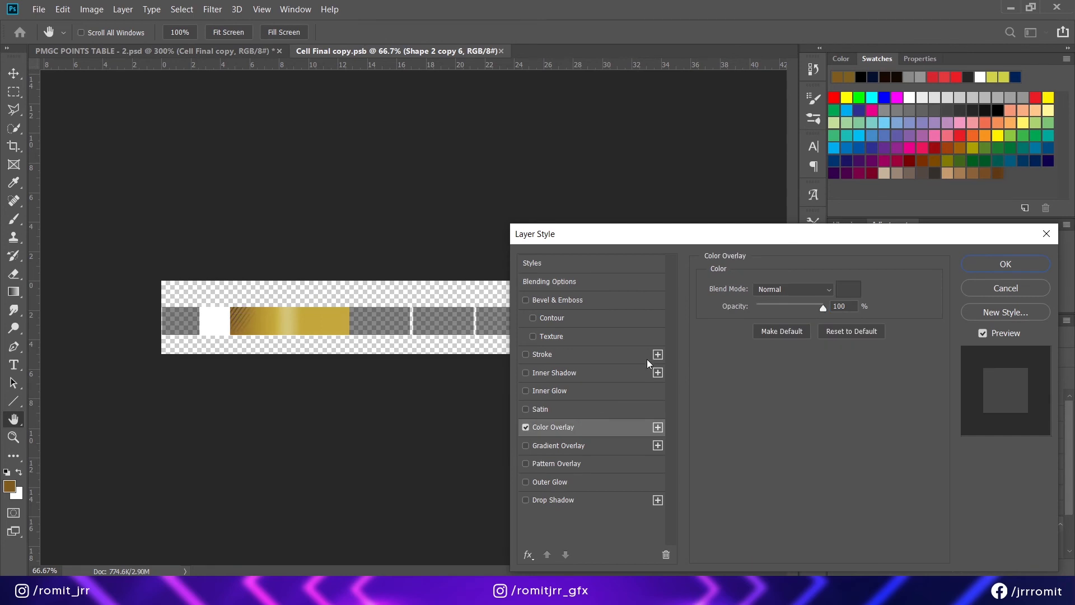
left_click(841, 286)
left_click(849, 76)
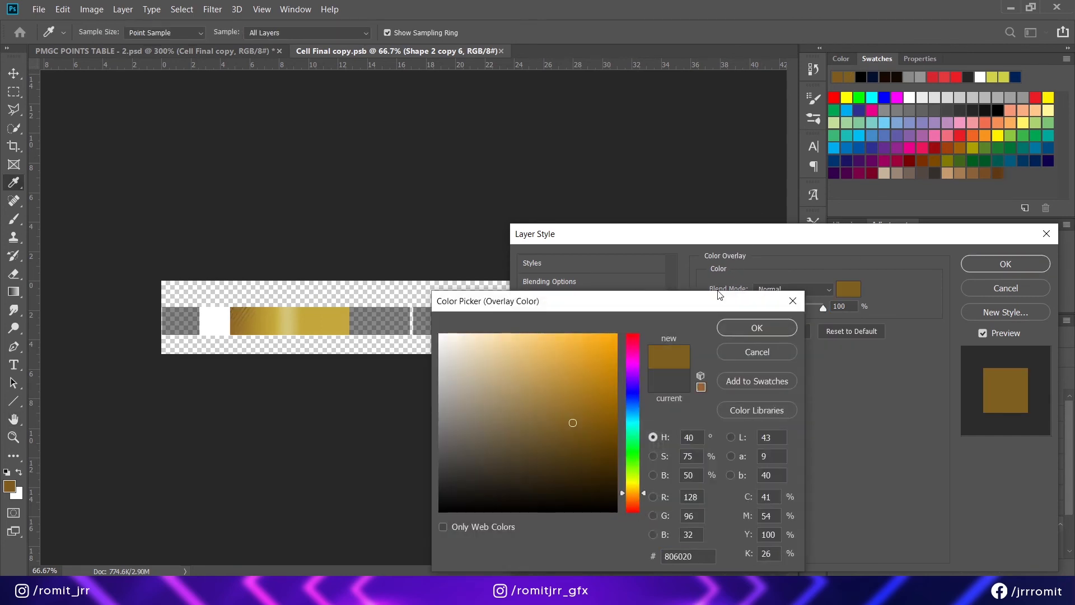
left_click(759, 329)
left_click(965, 267)
Step: Duplicate the Shape 2 copy 6 stripes layer together with its Color Overlay
left_click_drag(973, 524, 1030, 568)
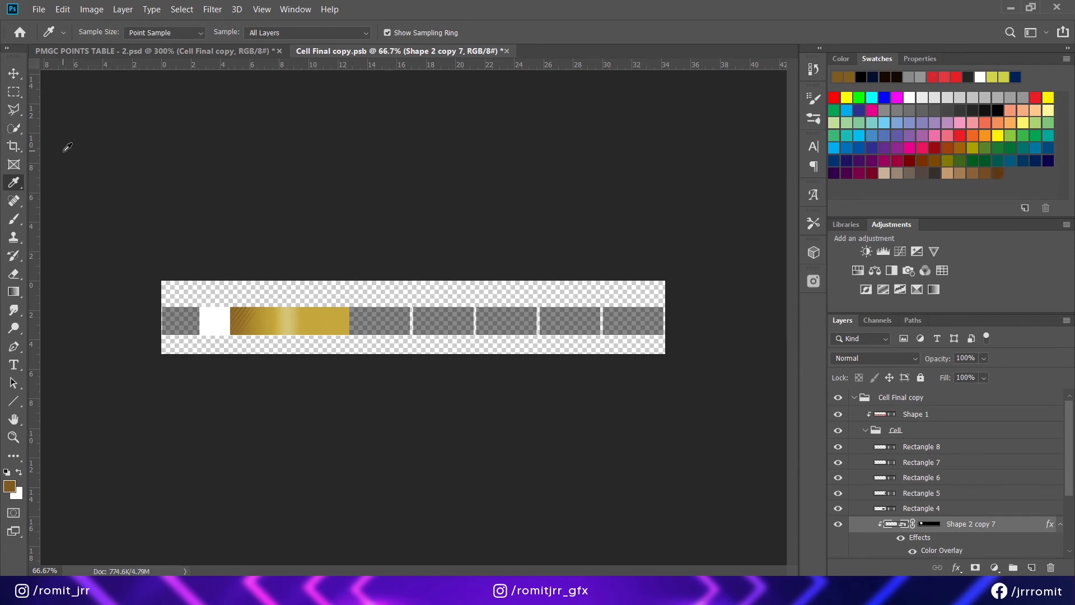
key("ctrl+plus")
key("ctrl+plus")
left_click_drag(164, 223, 471, 175)
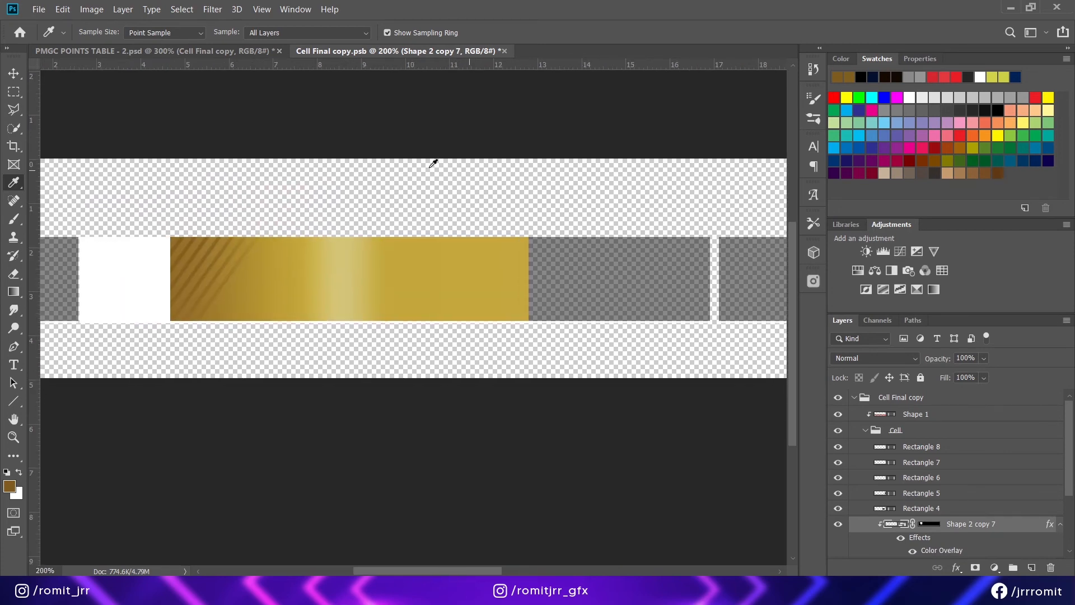
Step: Flip the duplicated stripes horizontally and vertically, and move them to the opposite end of the gold cell
key("ctrl+t")
right_click(208, 247)
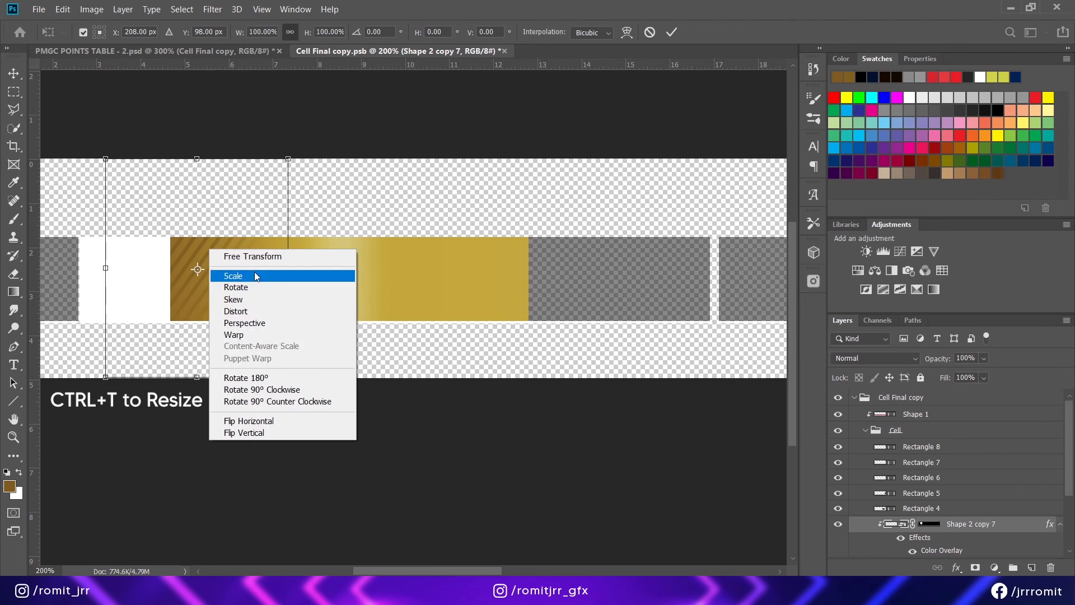
left_click(259, 416)
right_click(235, 307)
left_click(264, 490)
key("Return")
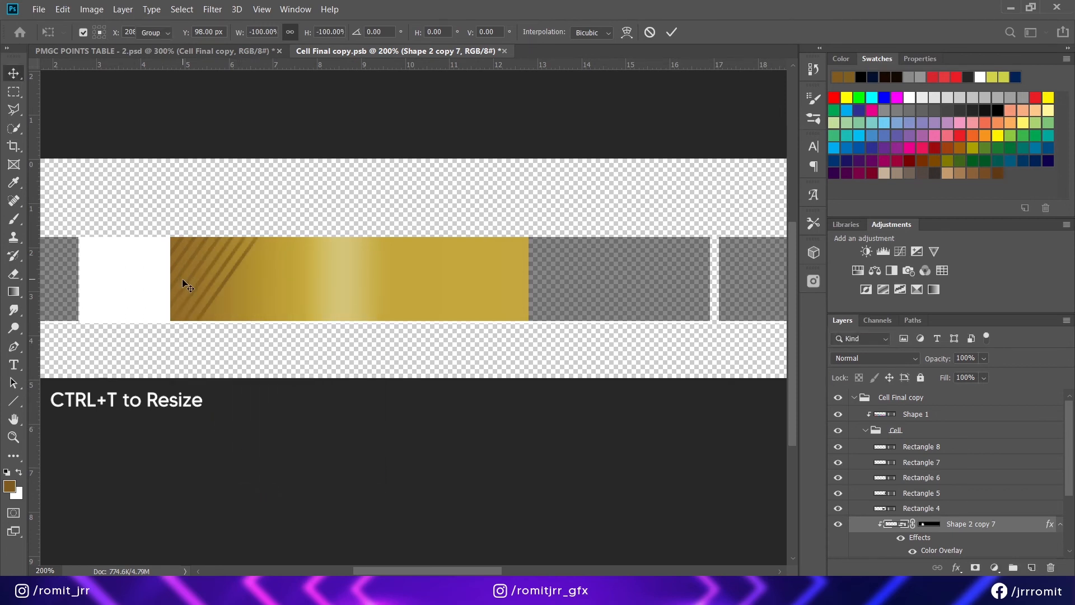
left_click_drag(260, 301, 427, 327)
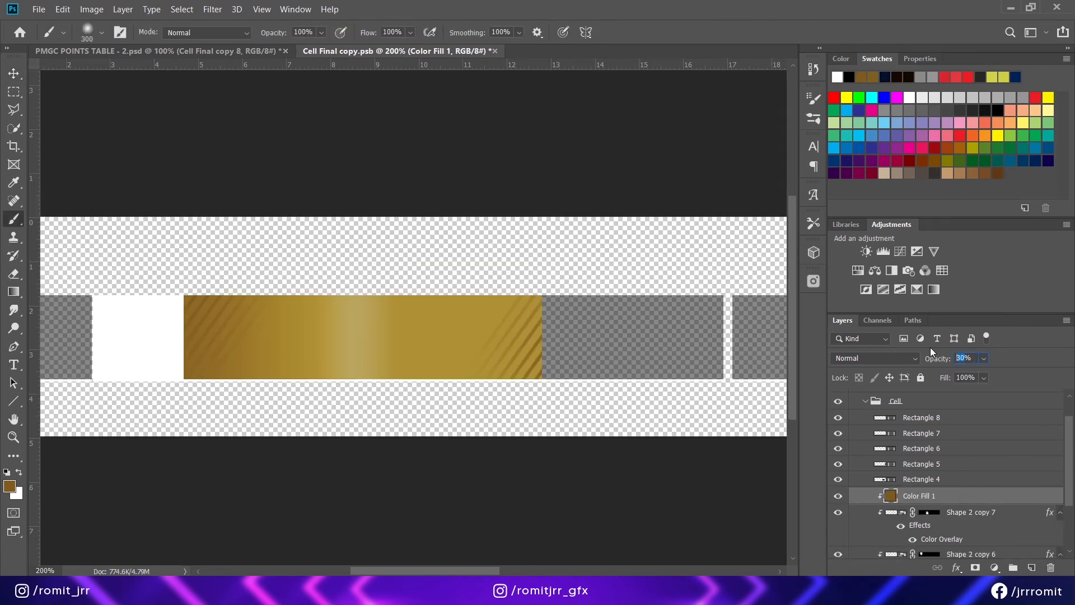
Step: Set the opacity of the clipped Color Fill 1 layer over the gold cell to 50%
type("50")
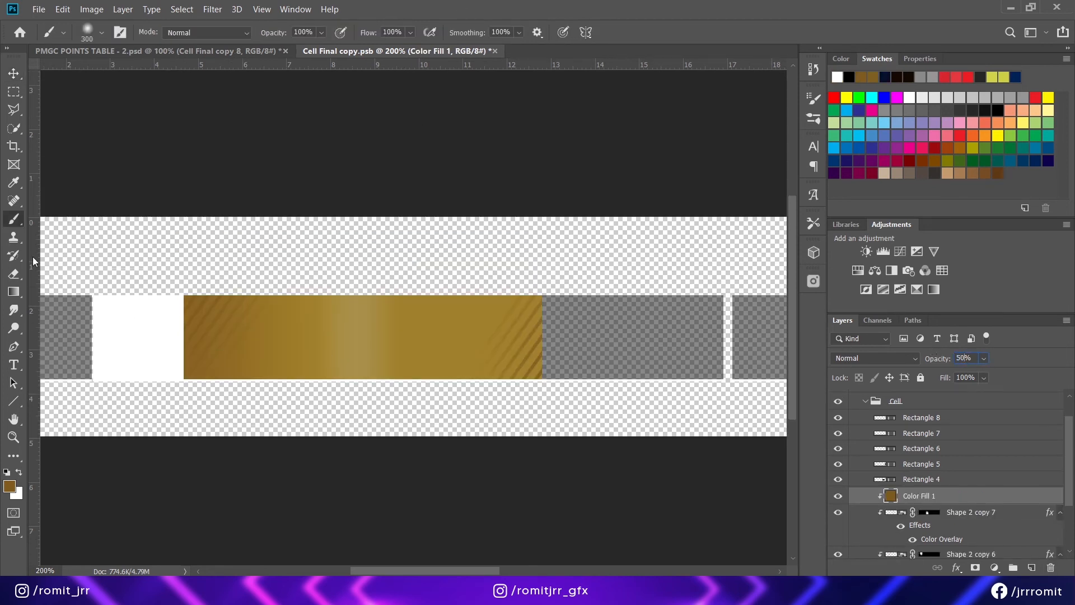
Step: Marquee-select the lower half of the gold cell and mask the Color Fill 1 layer to that selection
left_click(13, 91)
mouse_move(155, 267)
left_mouse_down()
mouse_move(227, 311)
mouse_move(597, 351)
left_mouse_up()
left_click(129, 348)
left_click_drag(151, 337, 601, 417)
left_click_drag(525, 394, 518, 394)
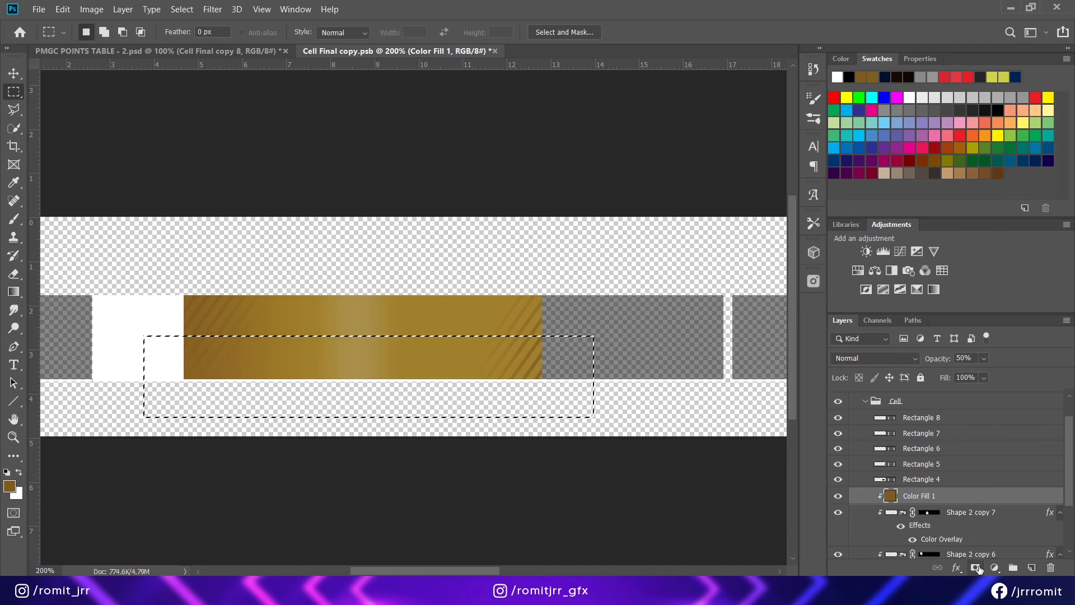
left_click(976, 568)
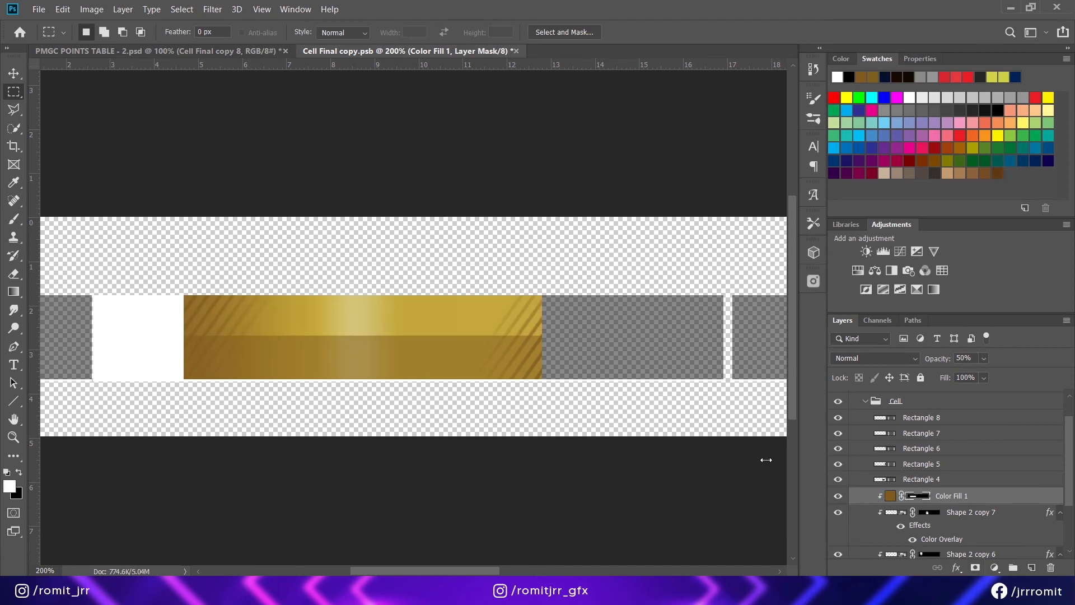
Step: Paint black on the Color Fill 1 mask with the soft 300 px brush to fade the middle of the dark band
key("b")
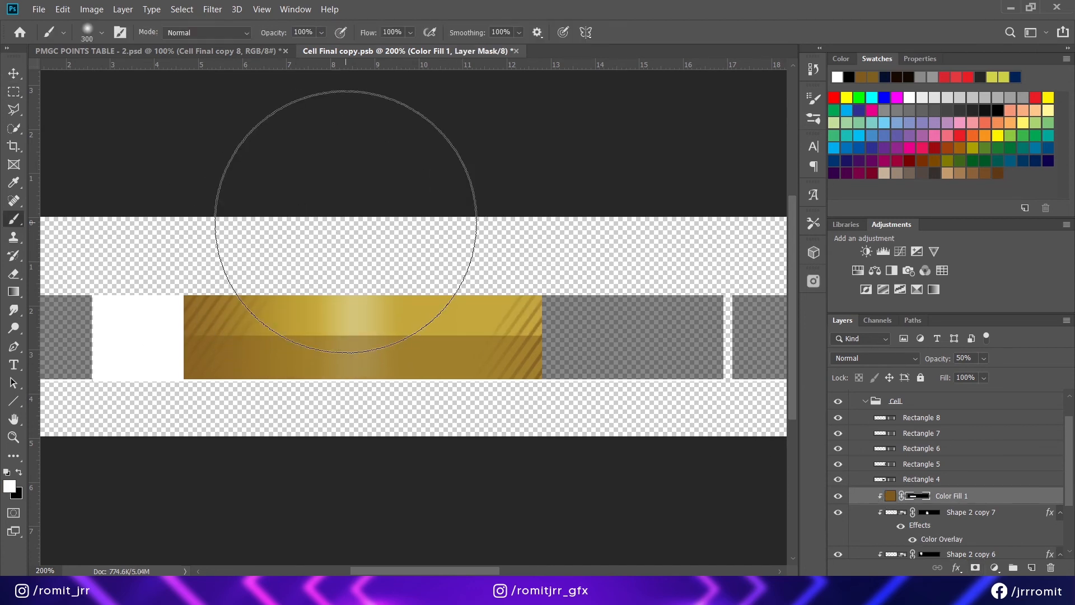
key("x")
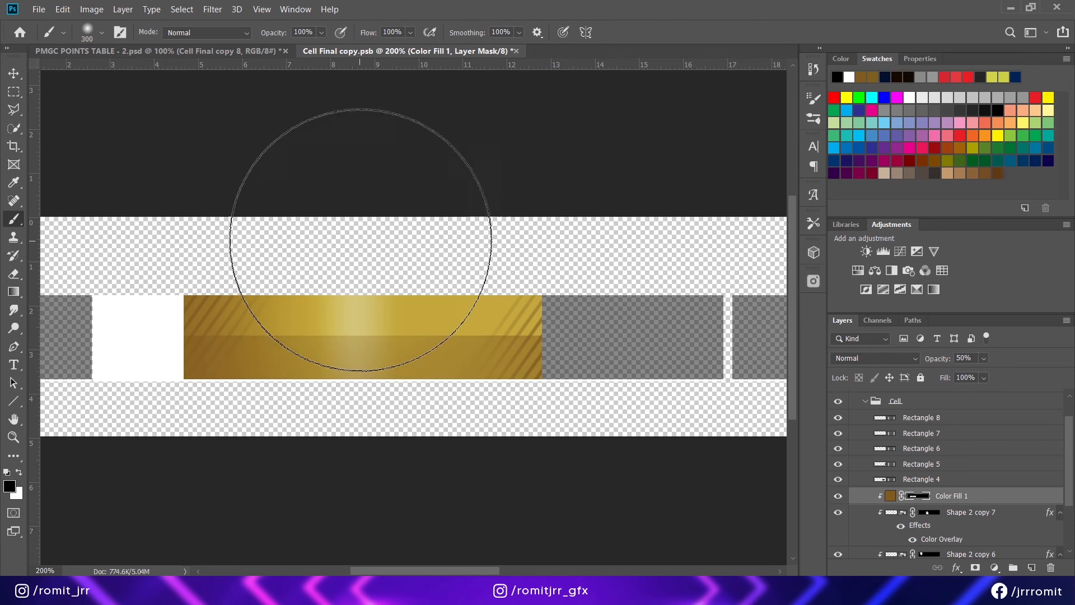
left_click(360, 239)
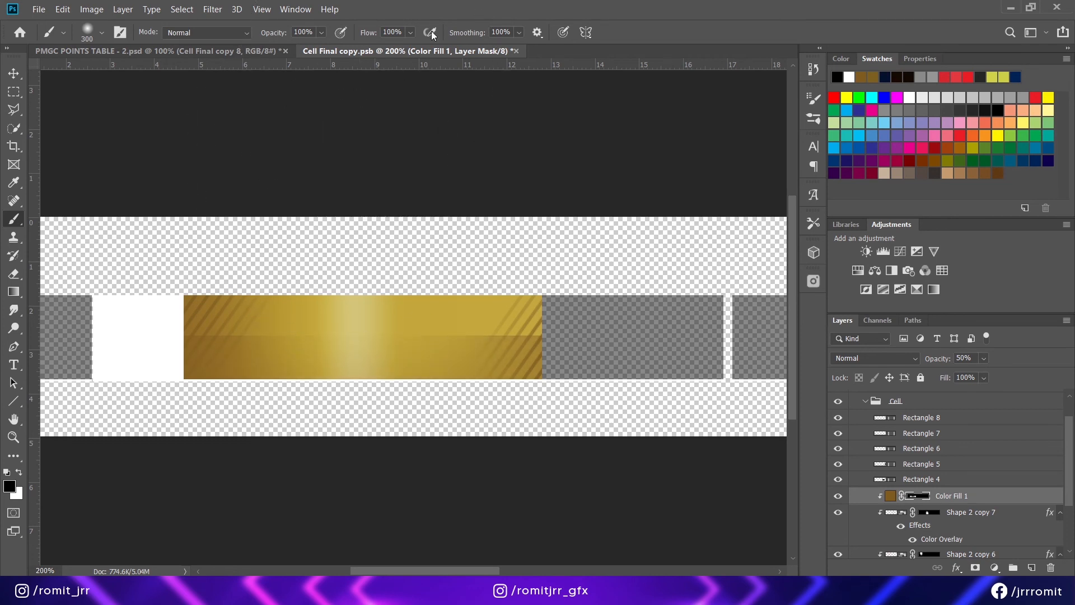
Step: Save and close the row smart object, reopen it from Cell Final copy 8, and save and close it again
left_click(516, 51)
left_click(516, 226)
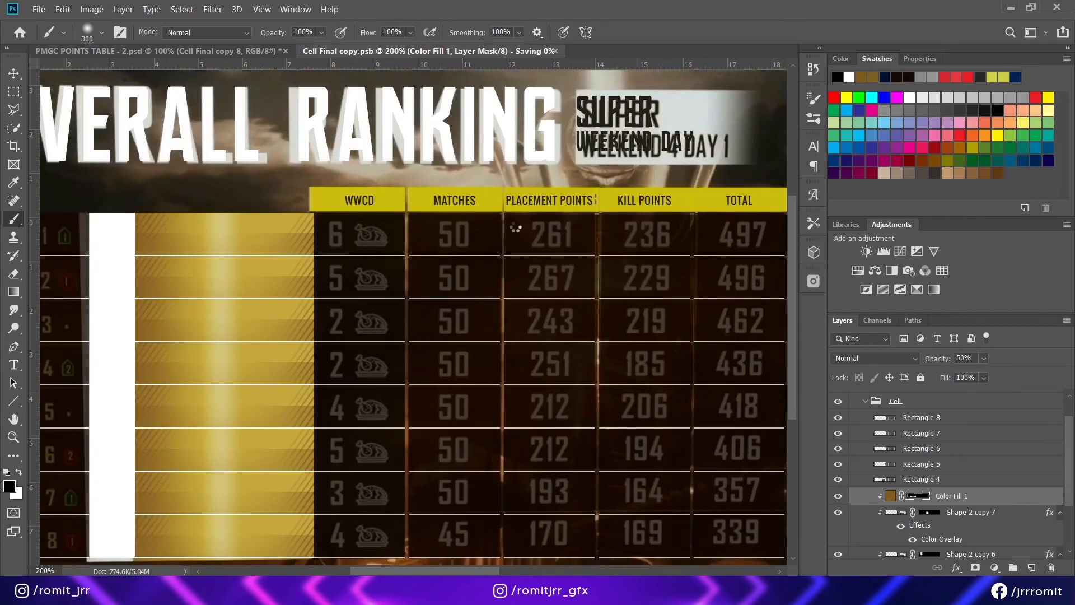
double_click(873, 494)
left_click(16, 77)
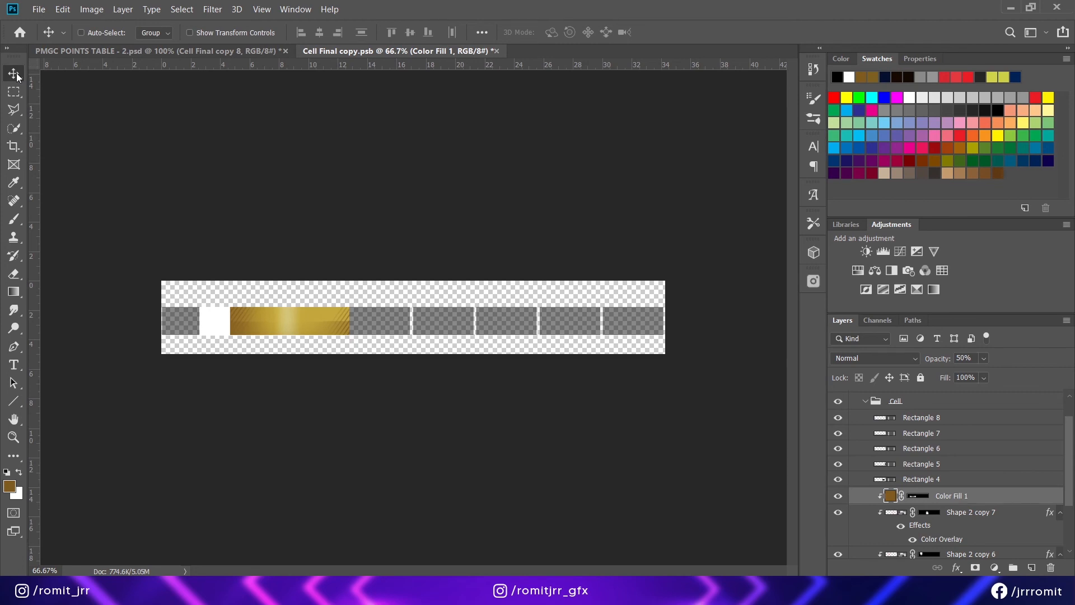
left_click(498, 50)
left_click(494, 230)
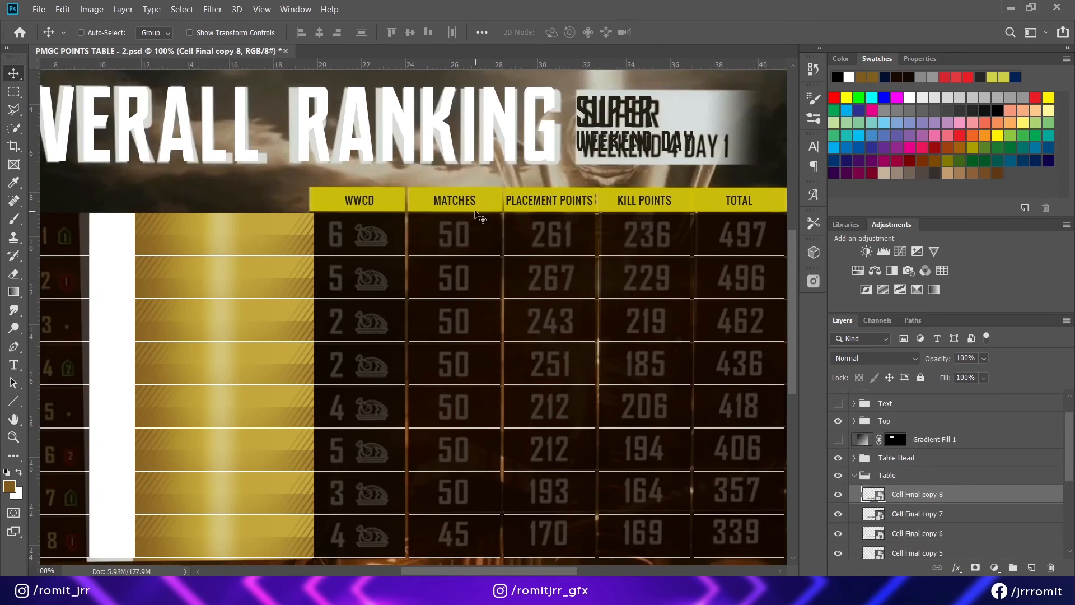
Step: Collapse and hide the Table group to expose the reference screenshot, and show the Text group over it
left_click(854, 475)
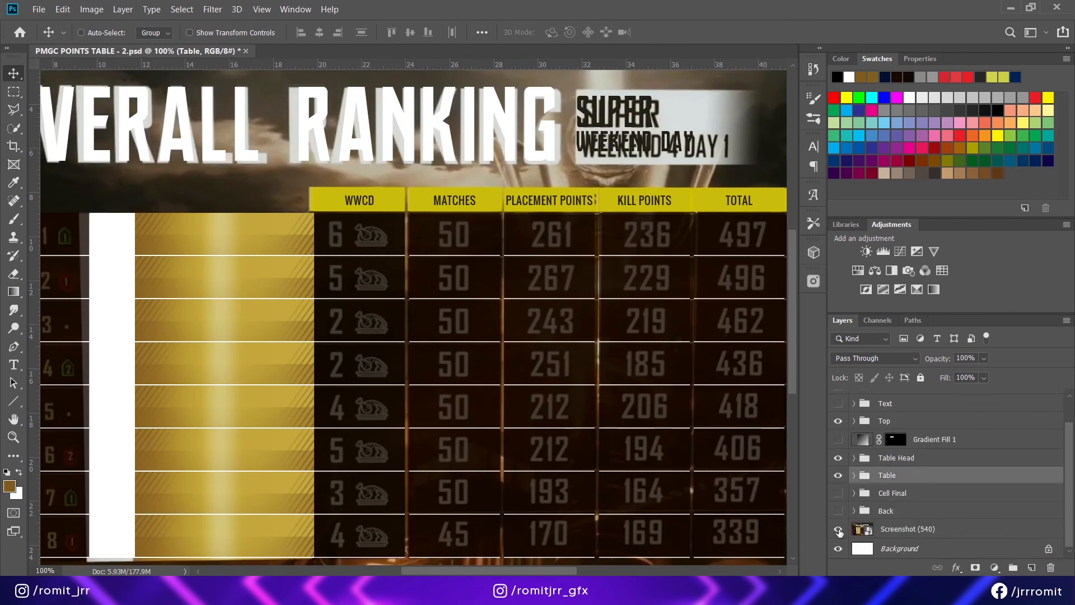
left_click(838, 476)
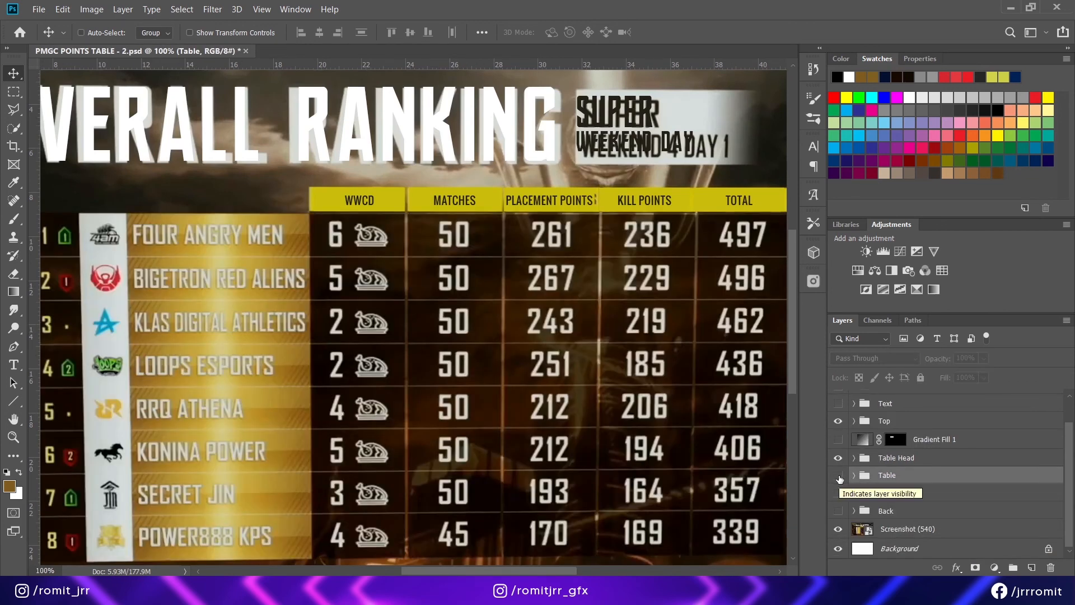
left_click_drag(447, 571, 416, 571)
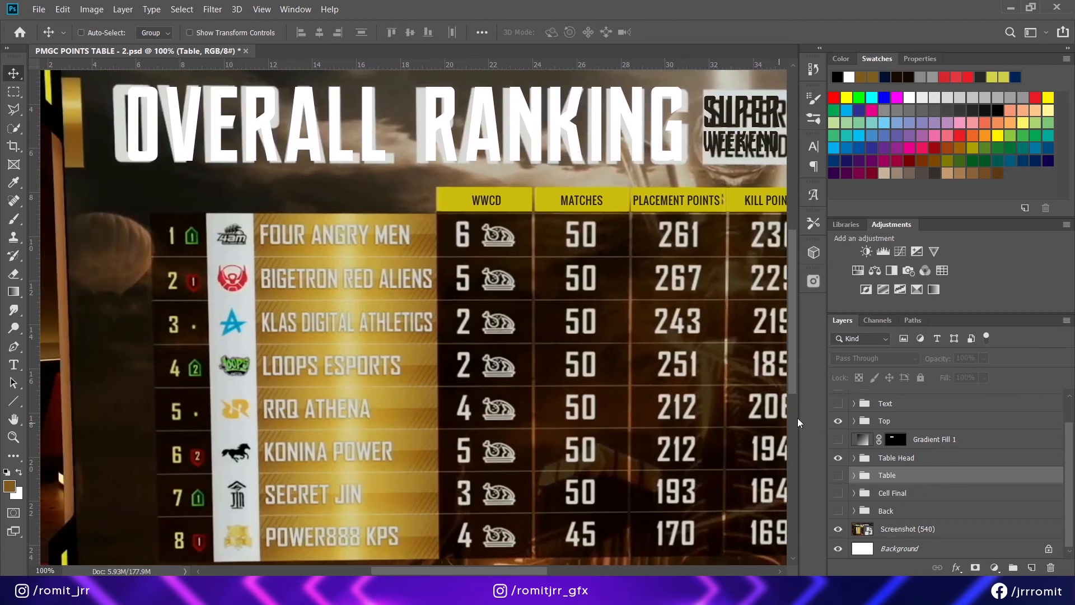
left_click(839, 404)
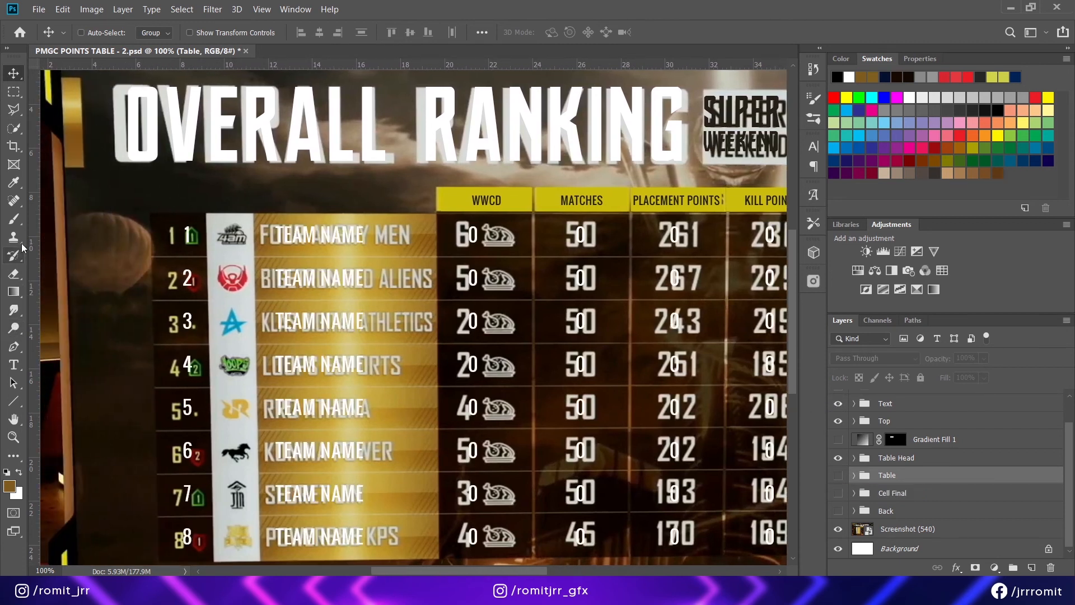
Step: Sample the pale gold of the reference's rank number 1 with the Eyedropper, and show the Back and Table groups
left_click(13, 181)
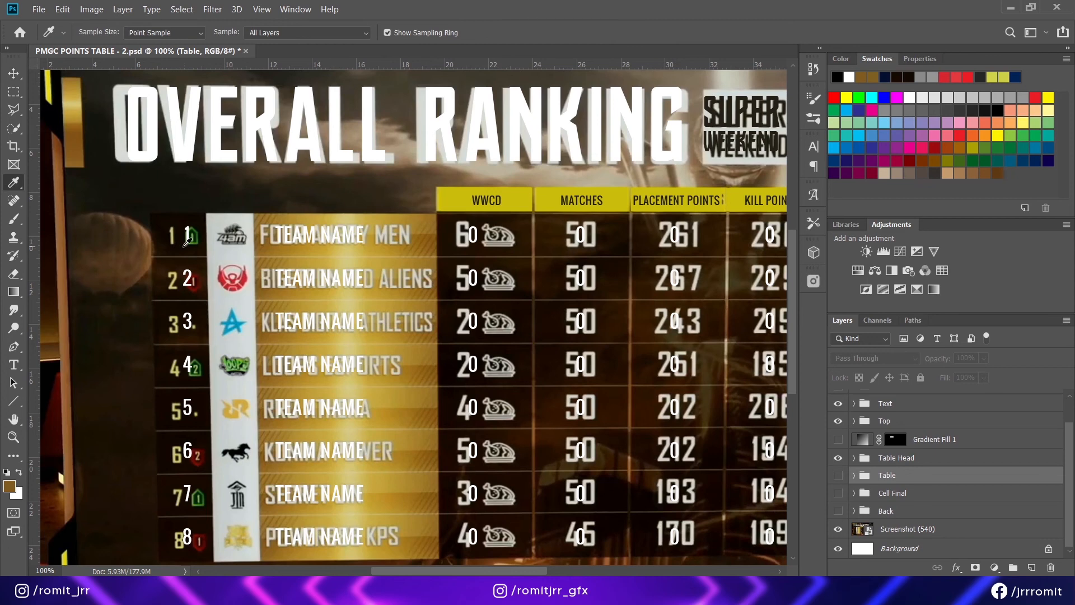
left_click(175, 235)
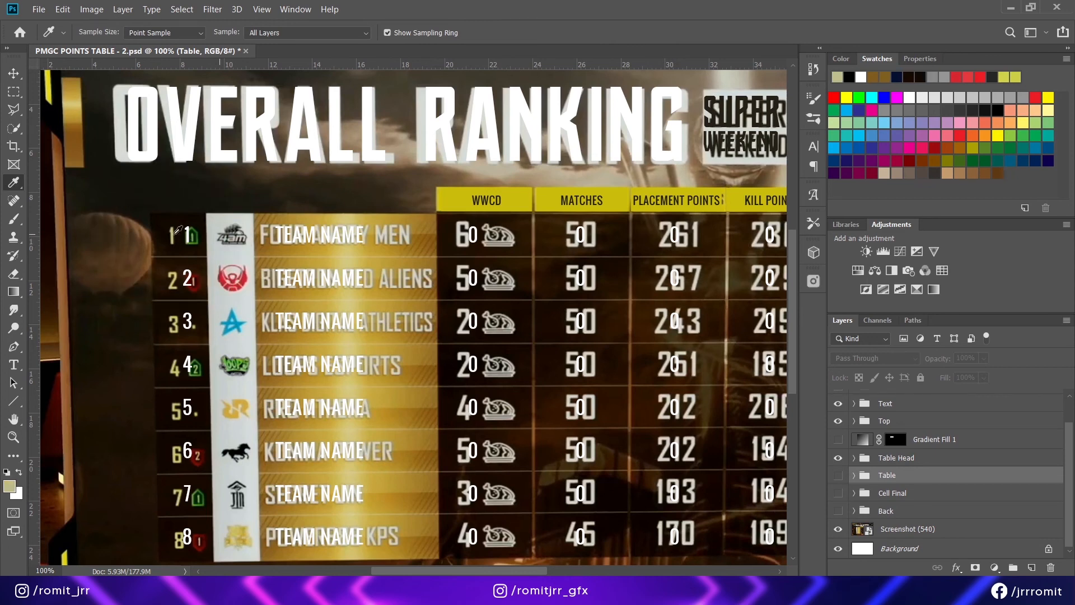
left_click(172, 232)
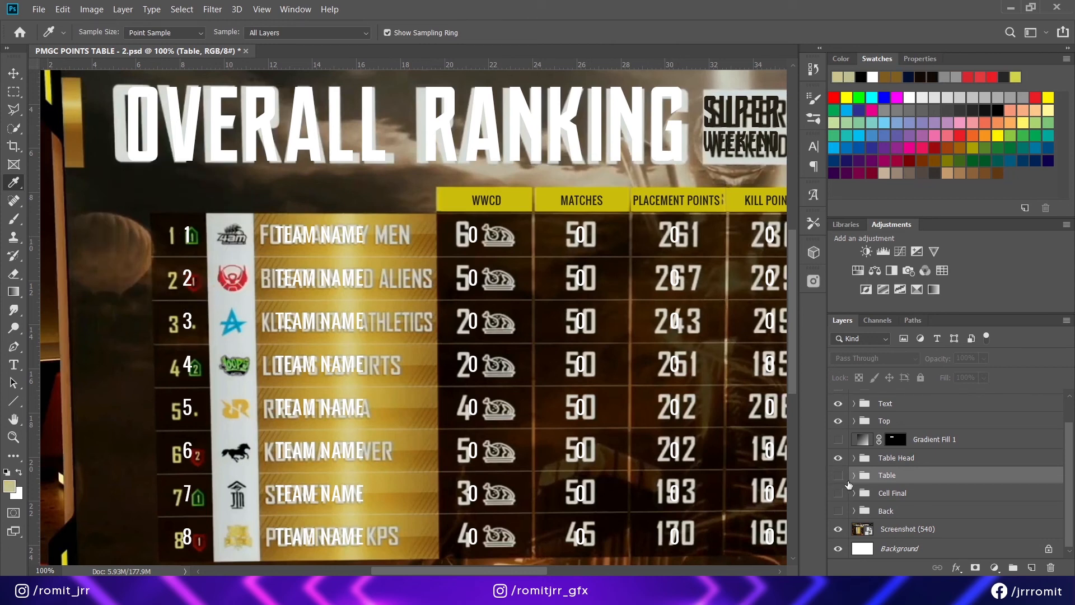
left_click(838, 510)
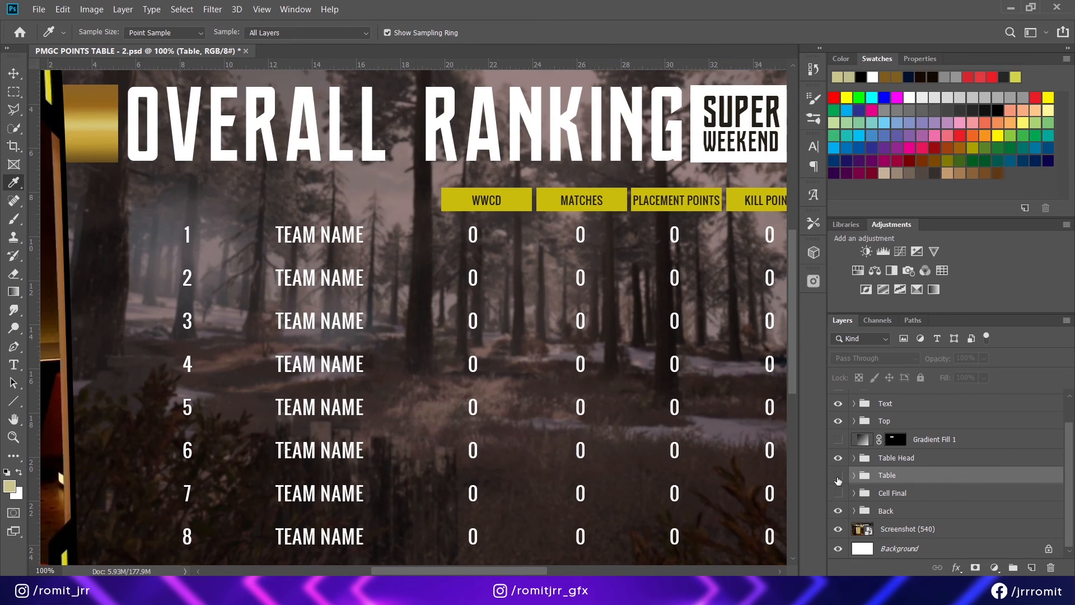
left_click(838, 475)
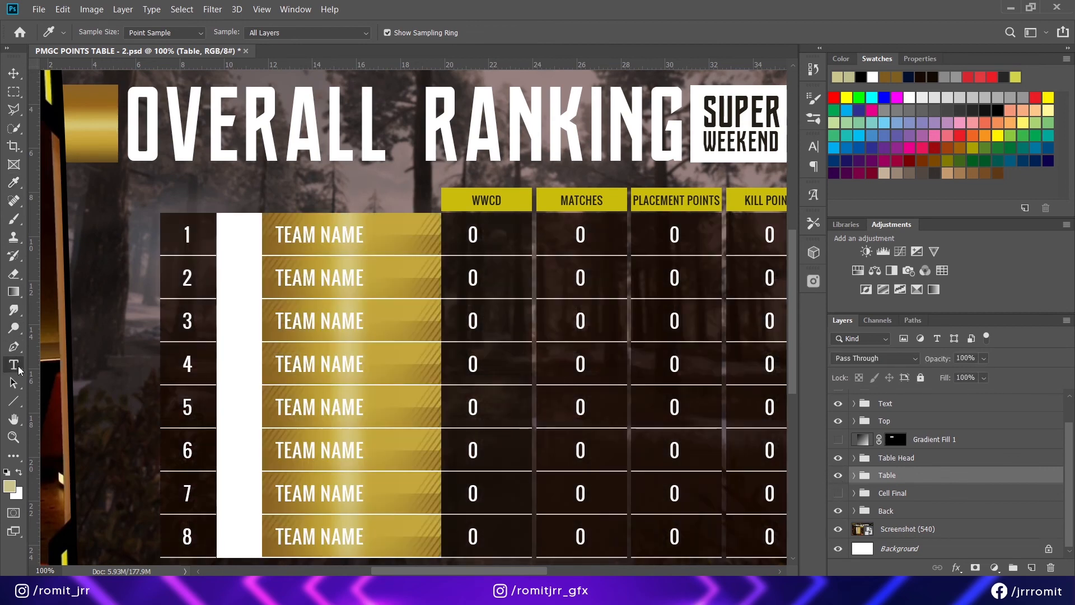
Step: Select all the rank numbers 1 to 8 and confirm white #ffffff as their text colour
left_click(19, 368)
left_click(188, 236)
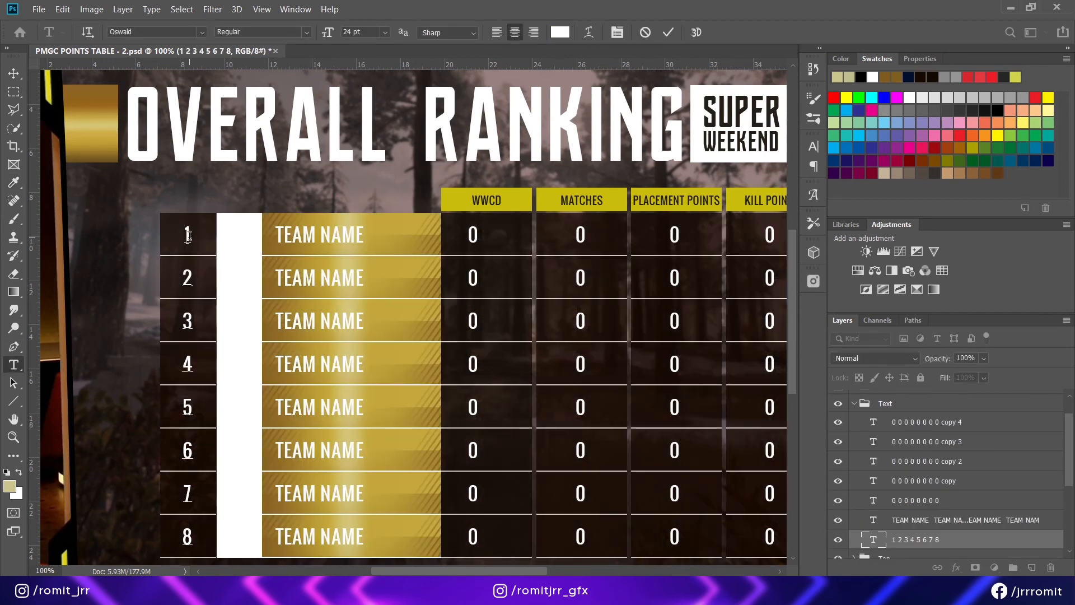
key("ctrl+a")
left_click(560, 32)
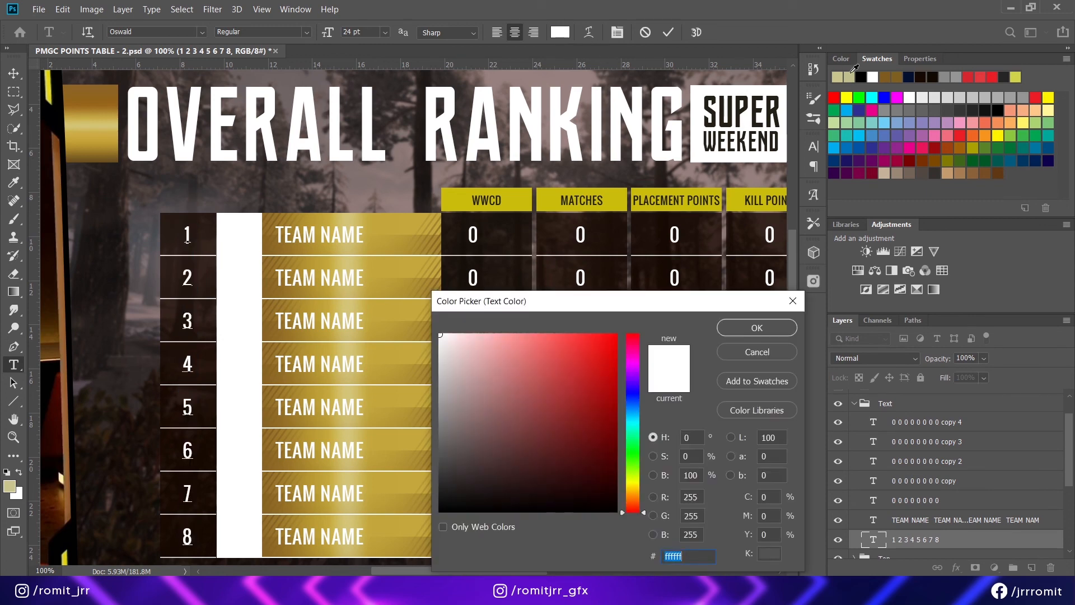
left_click(757, 328)
left_click(14, 73)
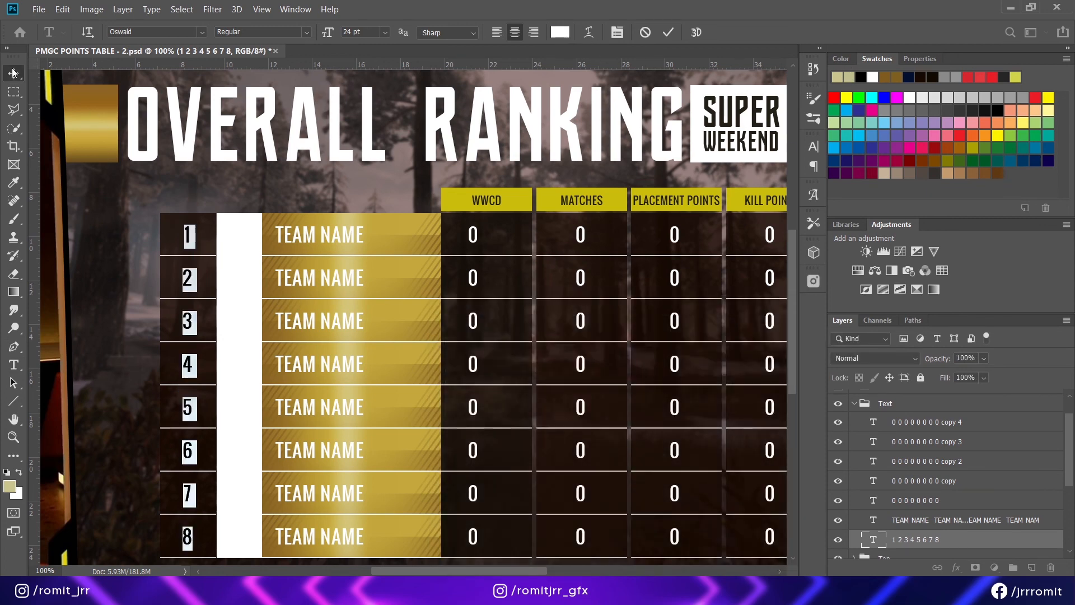
Step: Collapse the Text group and compare the table with the reference screenshot by toggling the Table group's visibility
scroll(882, 430, "up", 1)
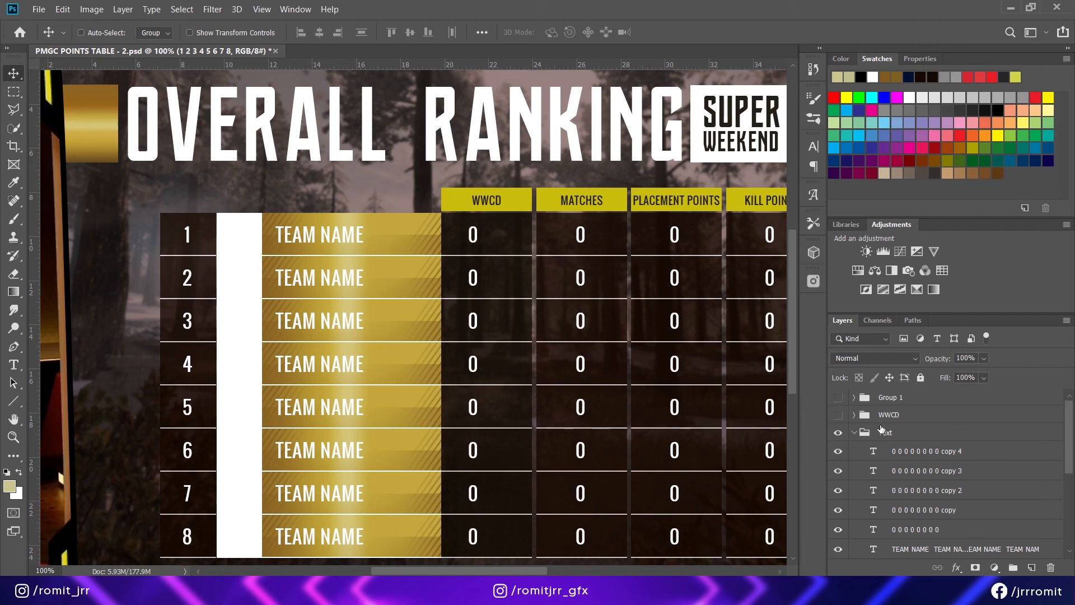
left_click(853, 433)
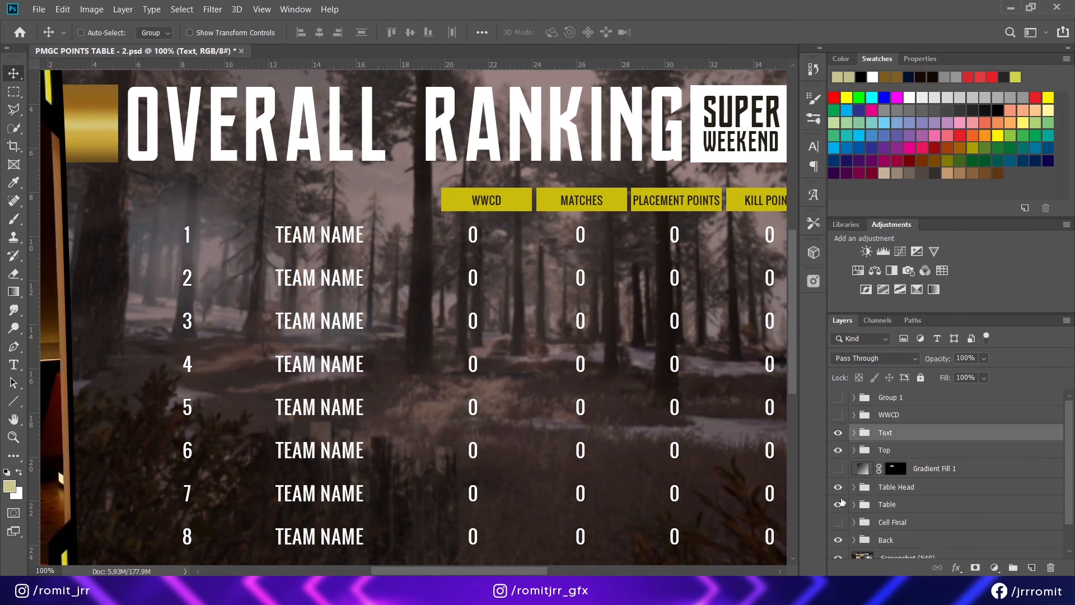
left_click(839, 504)
scroll(840, 526, "down", 1)
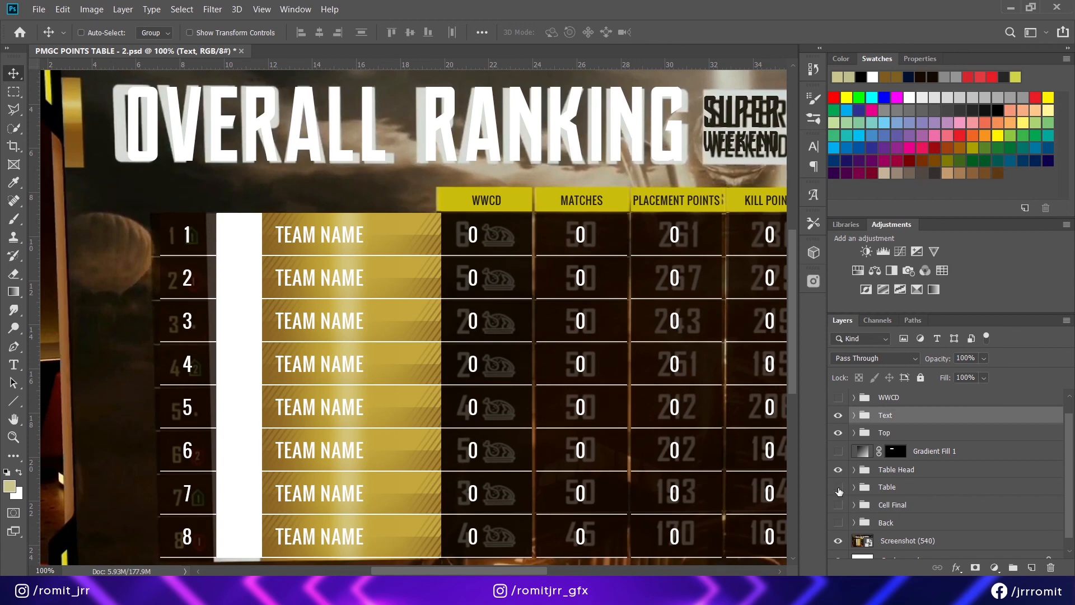
left_click(838, 487)
left_click(838, 488)
Step: Show the WWCD group with the chicken icons and the Back group with the forest background
scroll(843, 451, "up", 1)
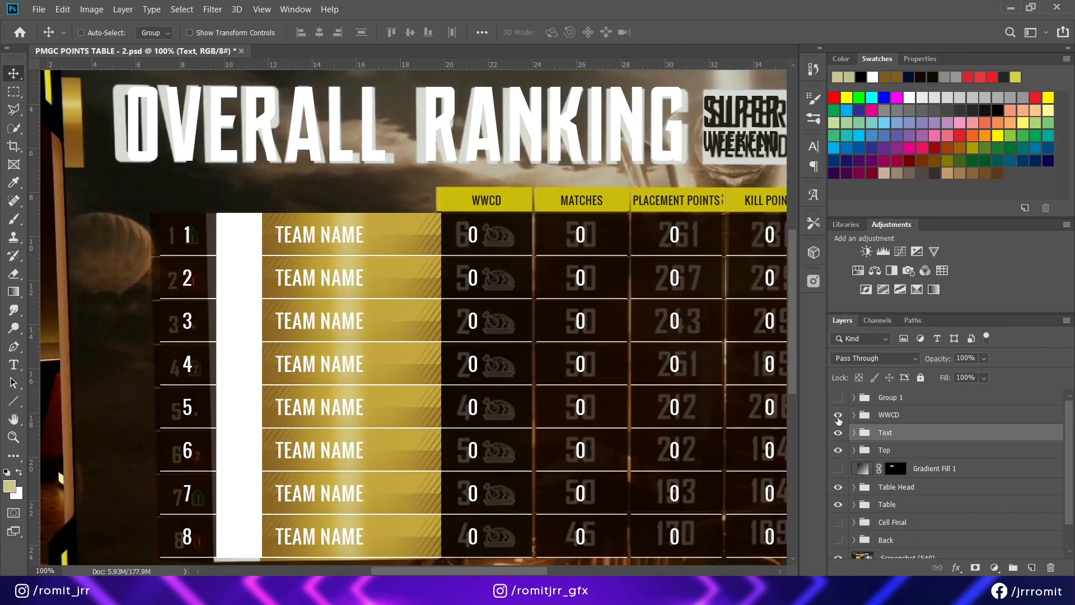
left_click(838, 417)
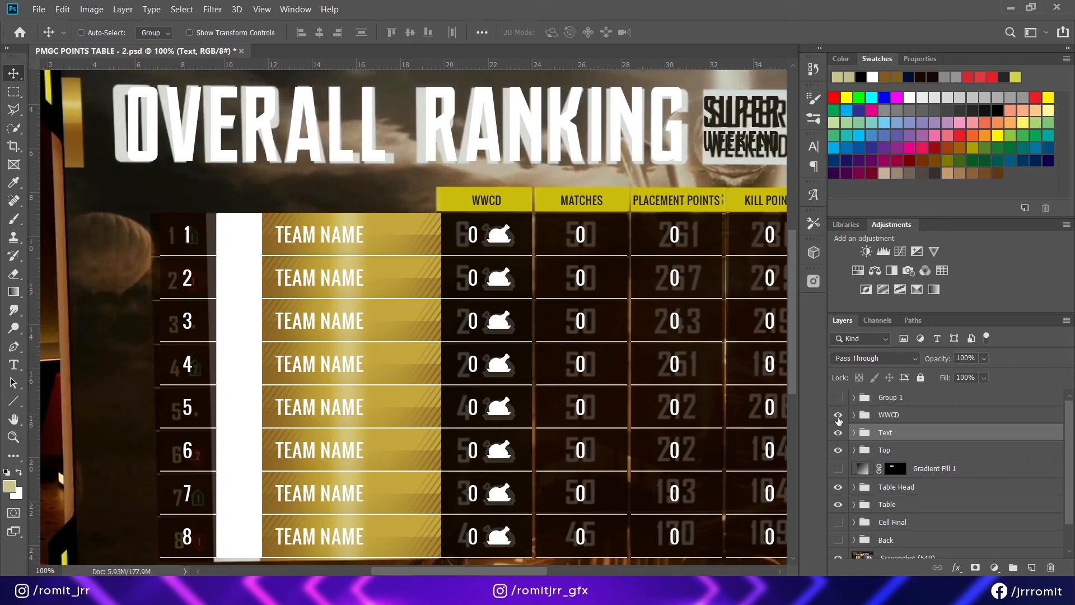
scroll(845, 447, "down", 2)
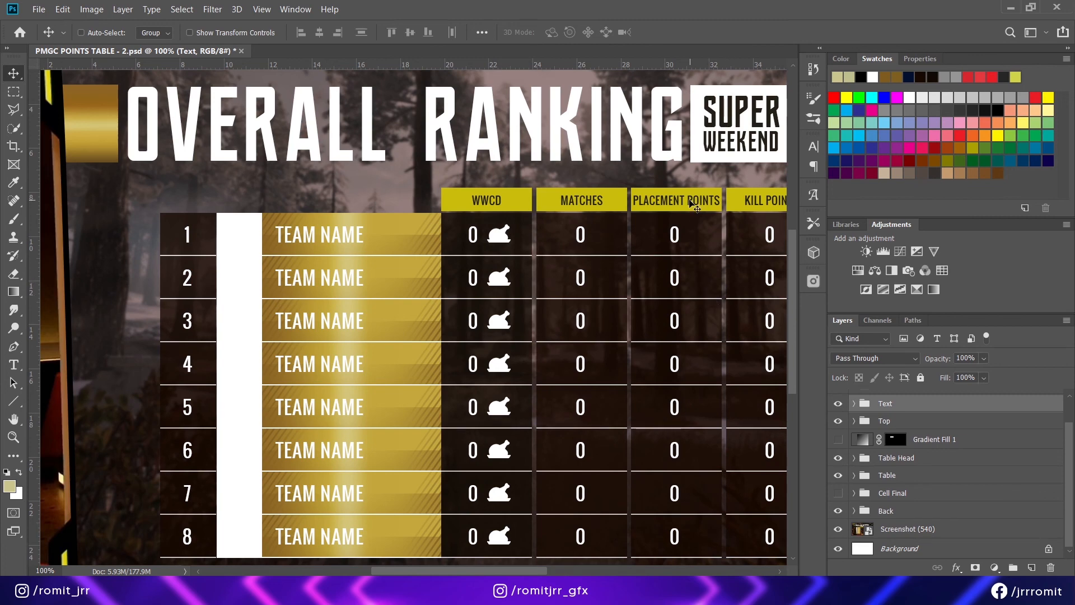
Step: Save the PMGC POINTS TABLE - 2.psd document with the whole points table in view
key("ctrl+minus")
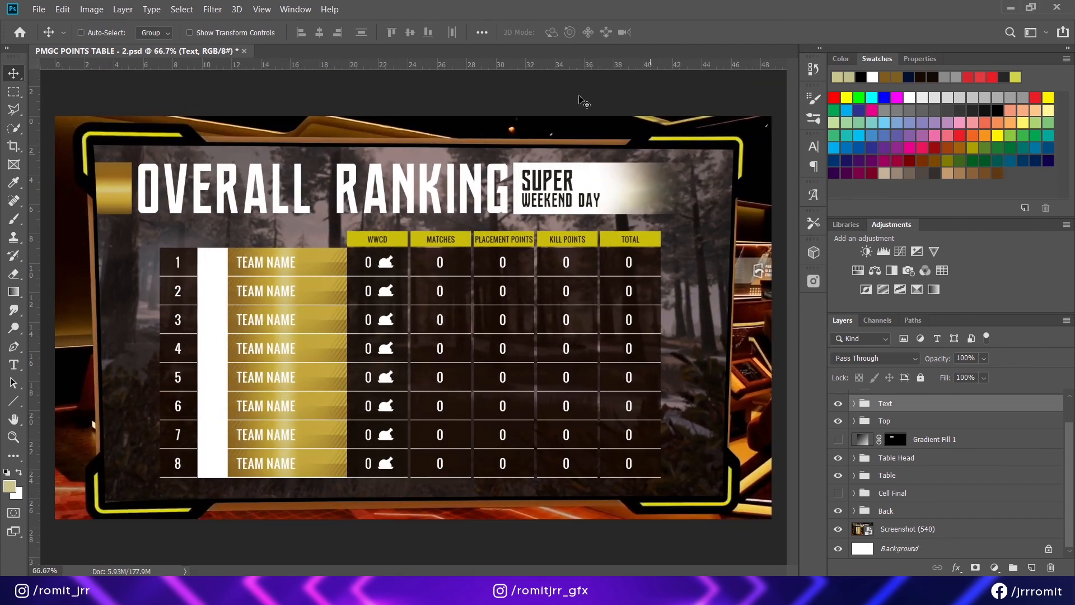
left_click(29, 9)
left_click(56, 147)
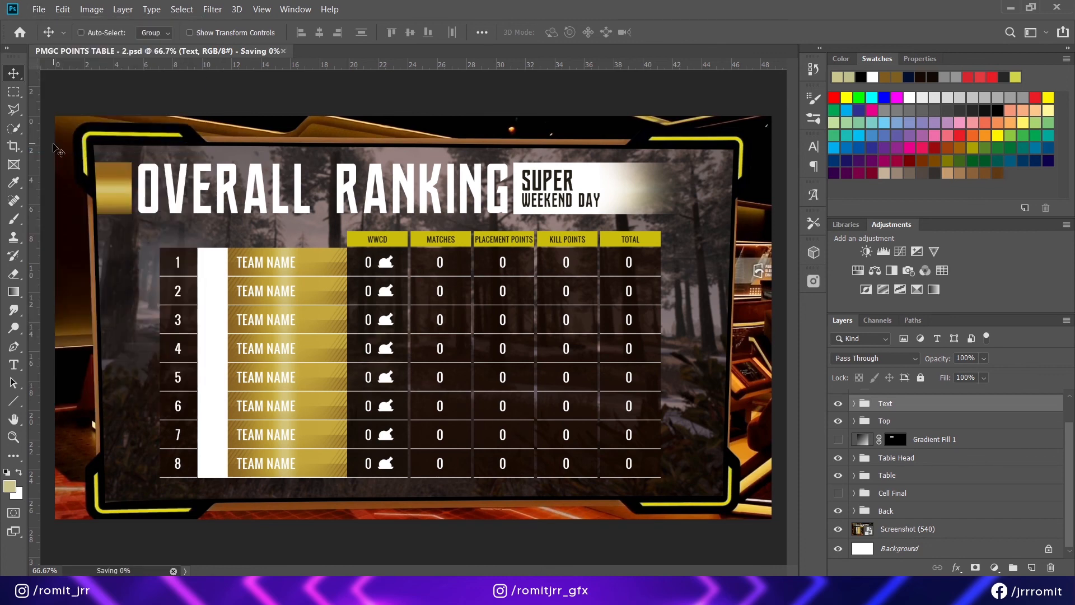